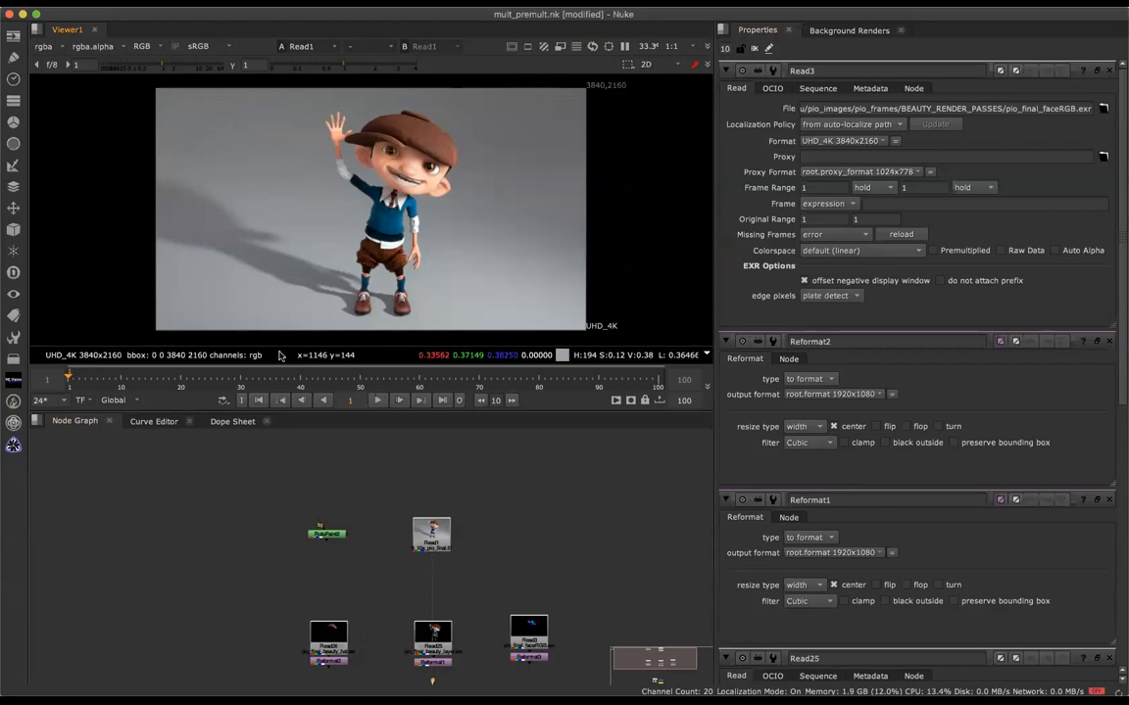
View RotoPaint2 in the viewer and examine the stroke's soft edge in both the RGB and alpha channels
left_click(326, 534)
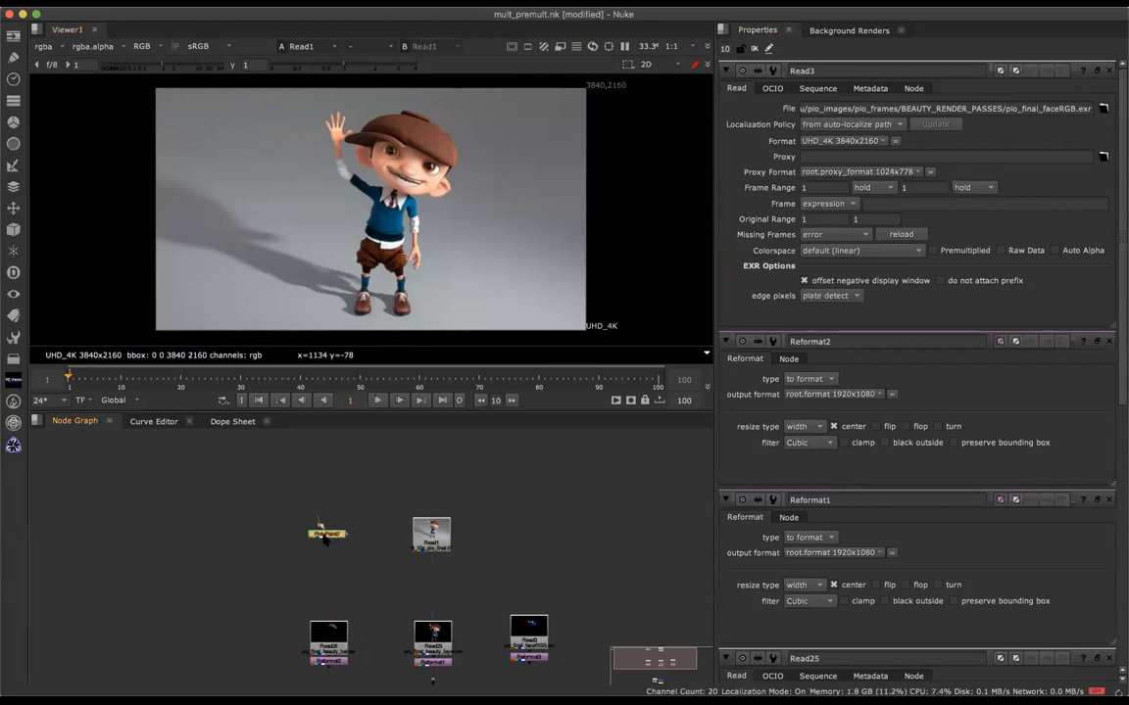
key("1")
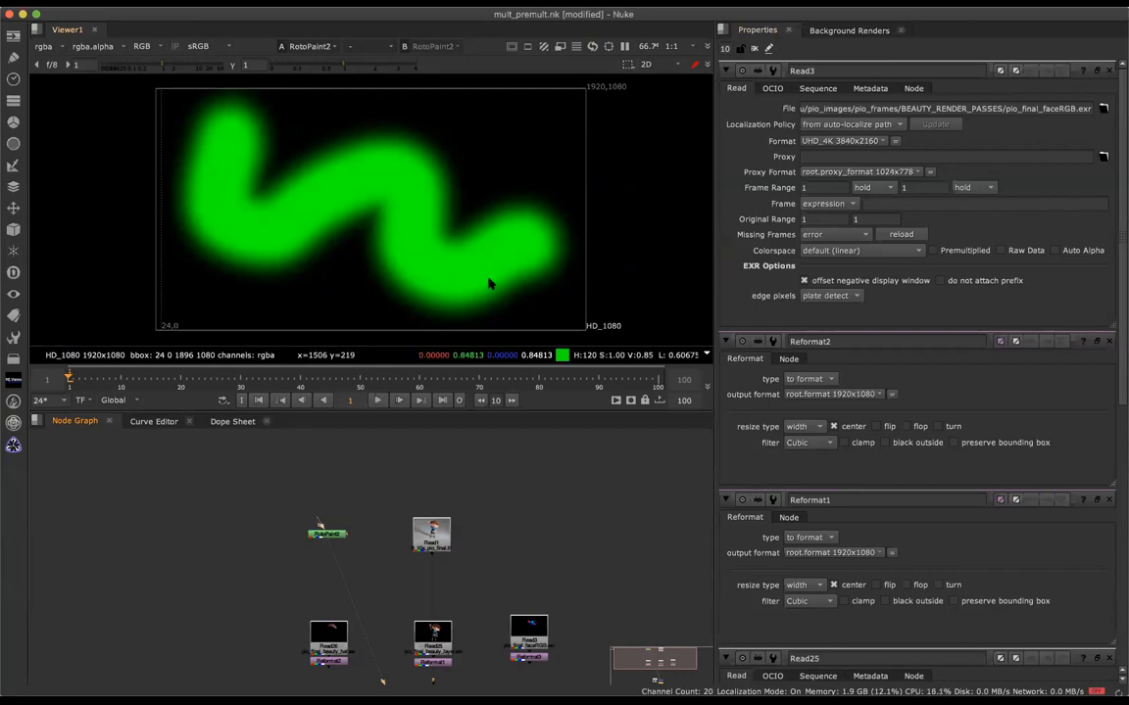
scroll(490, 284, "up", 1)
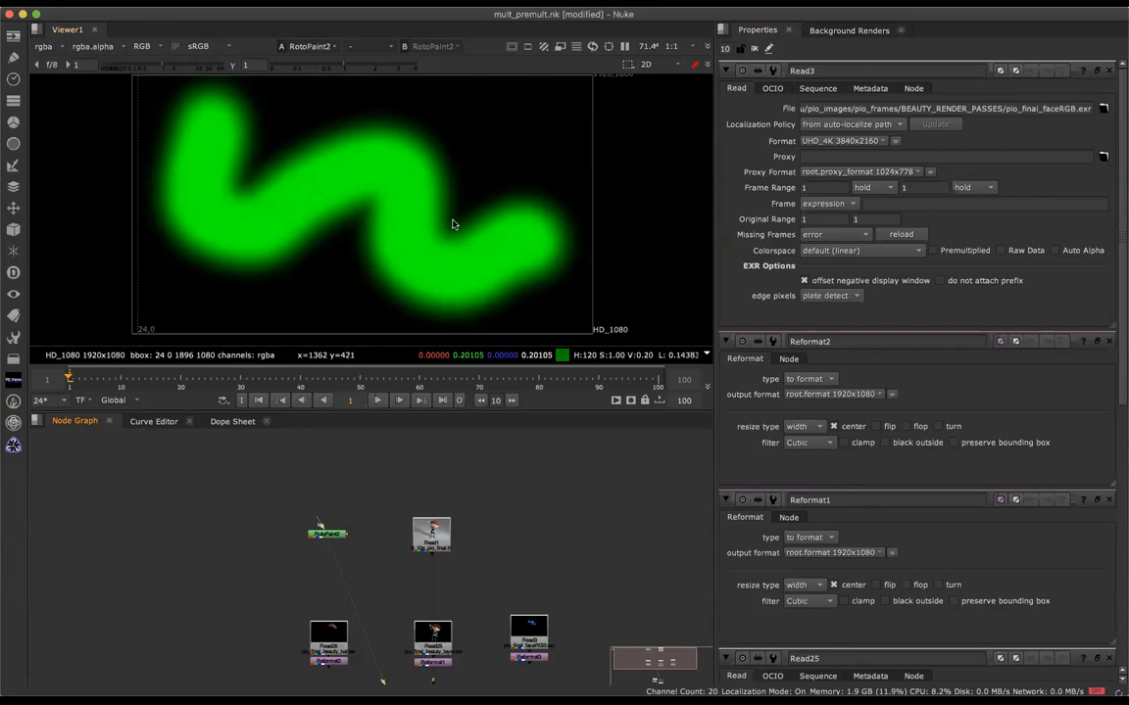
scroll(454, 225, "up", 6)
scroll(451, 225, "down", 3)
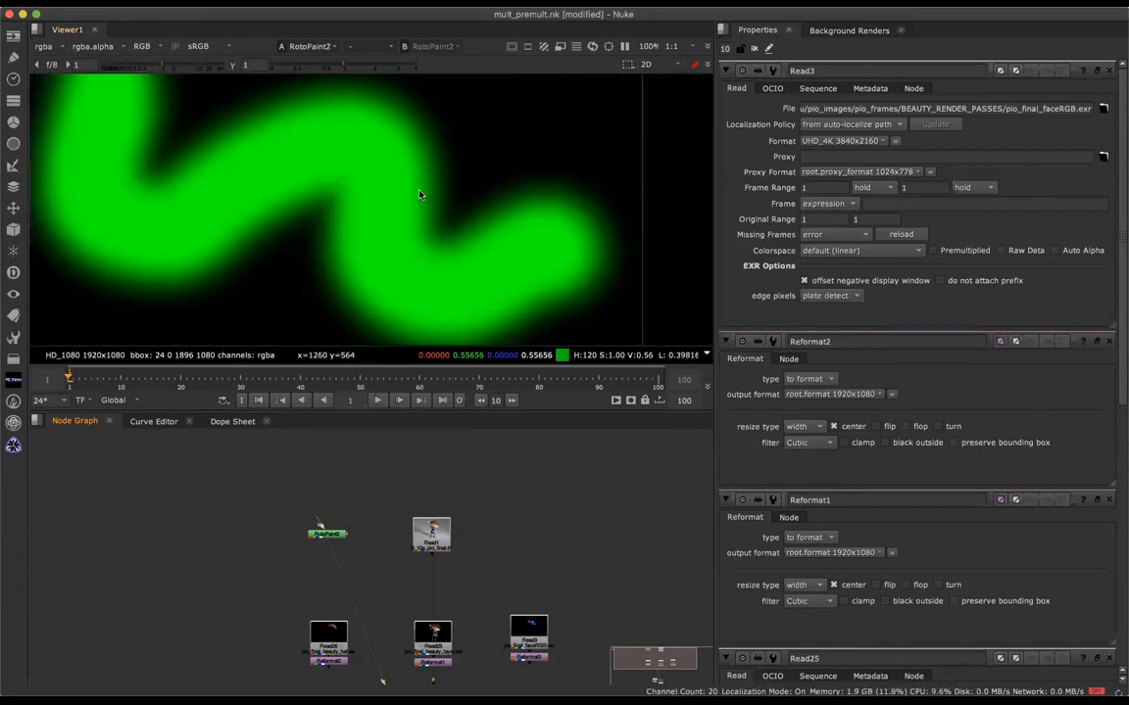
scroll(423, 191, "up", 8)
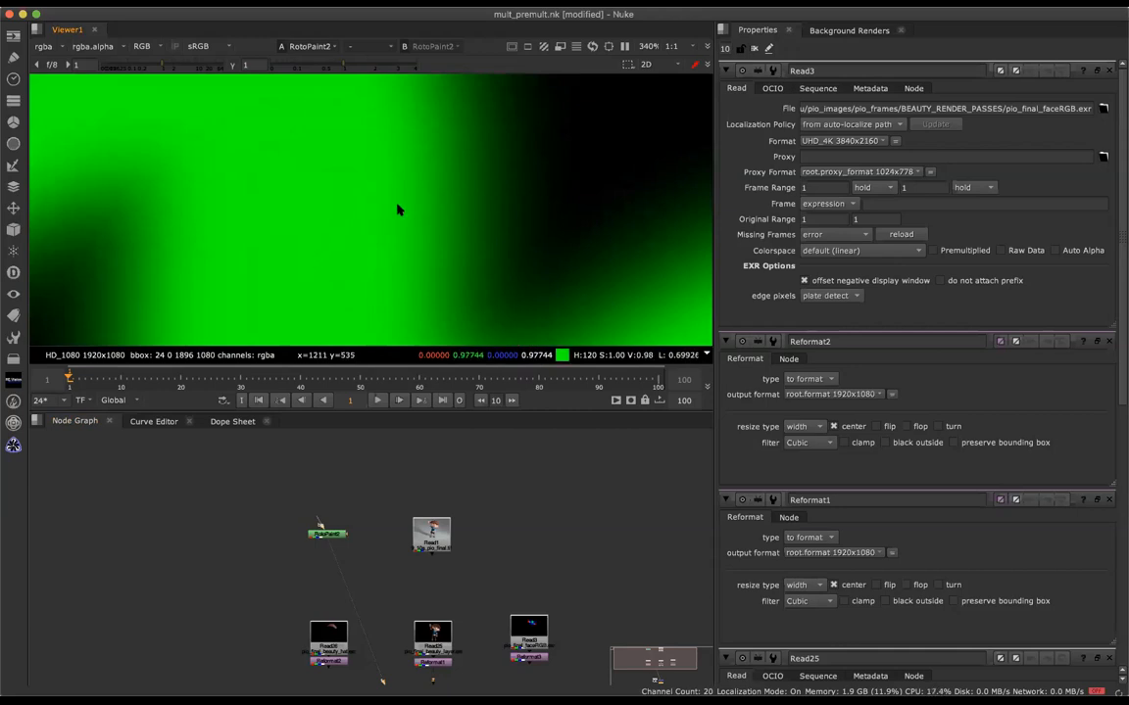
key("a")
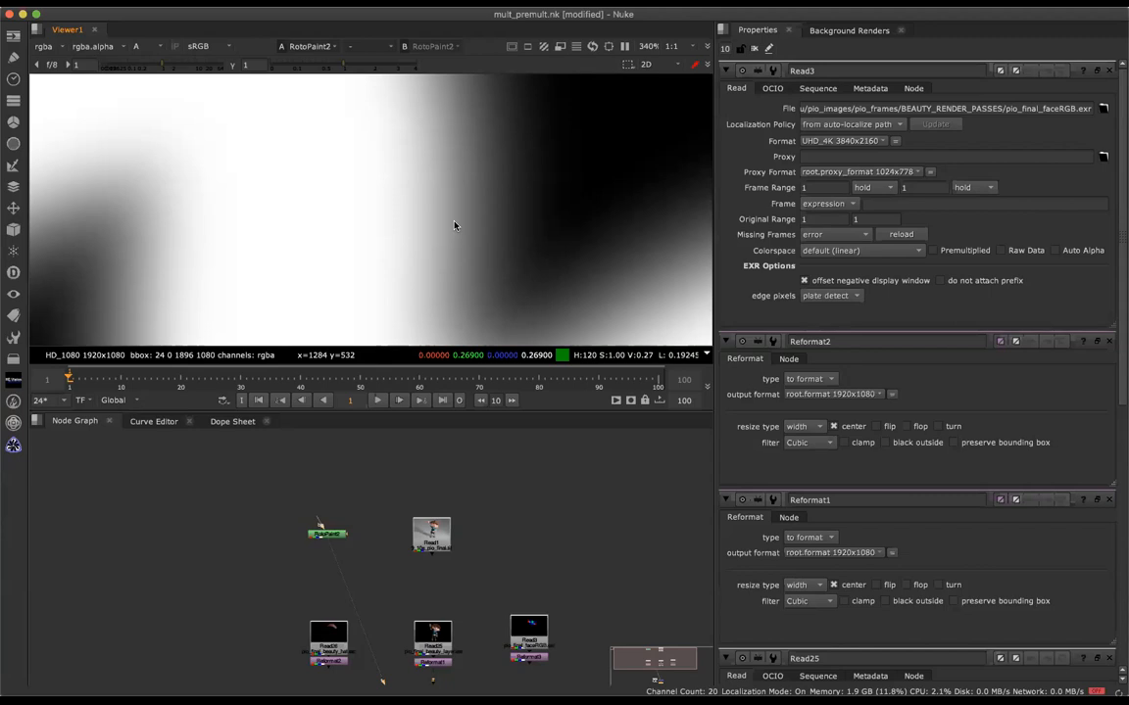
key("a")
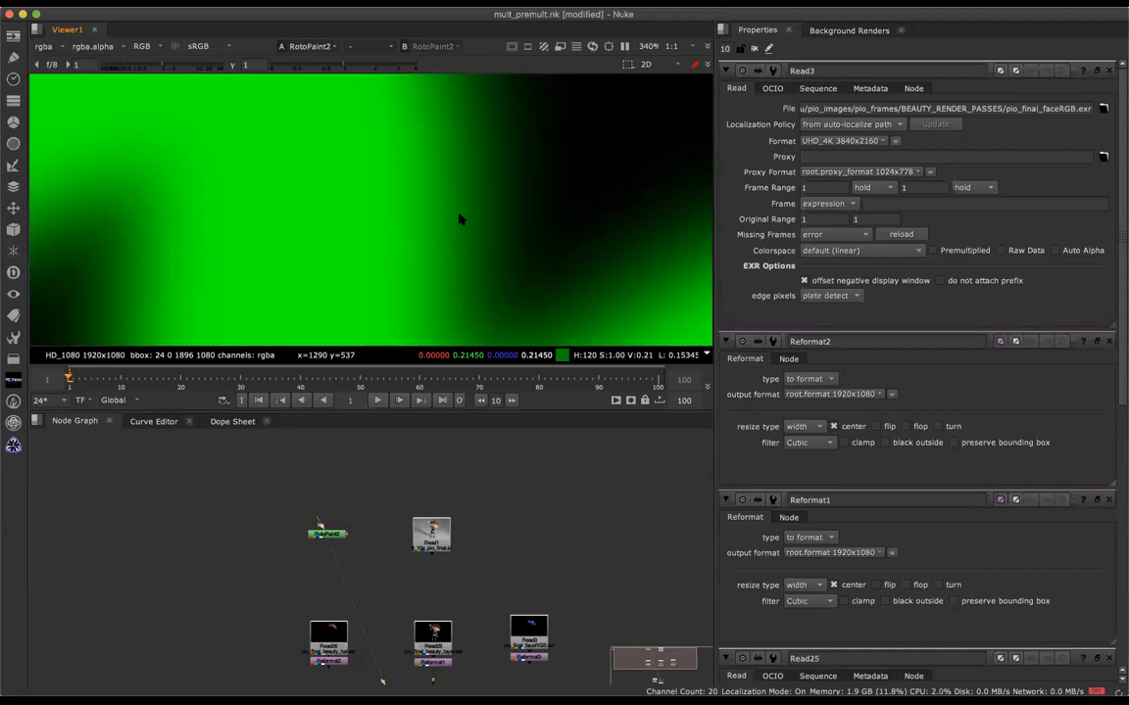
key("f")
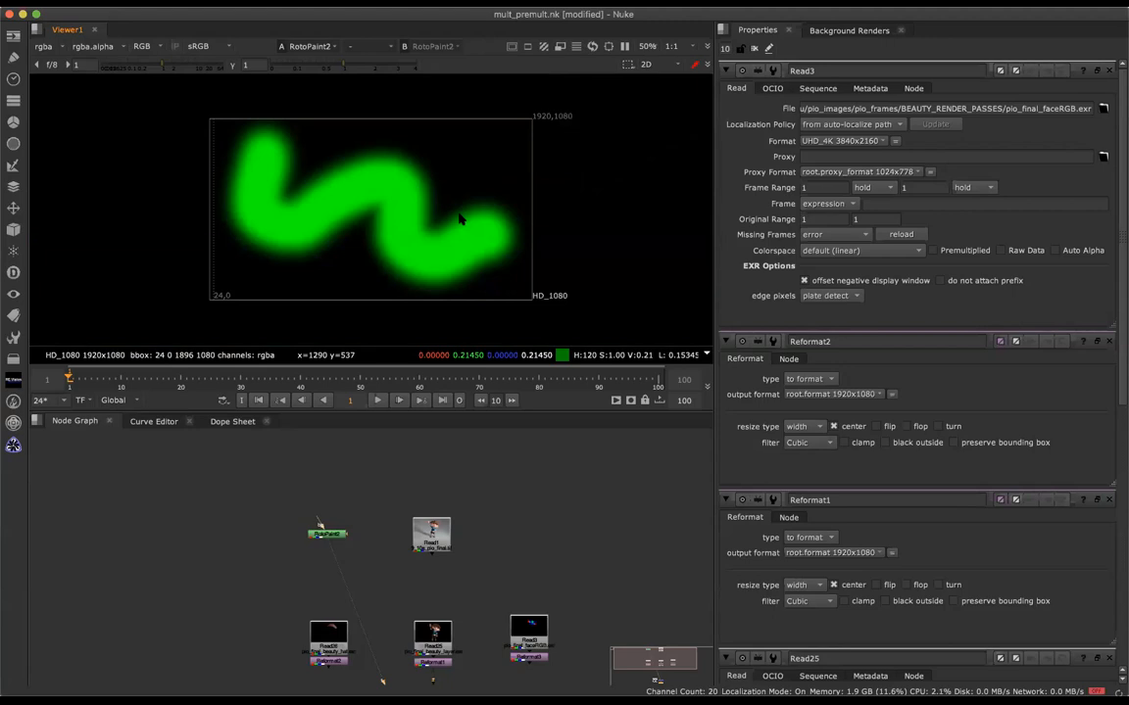
Add a Grade node directly after RotoPaint2 and set the timeline to frame 1
scroll(329, 554, "up", 5)
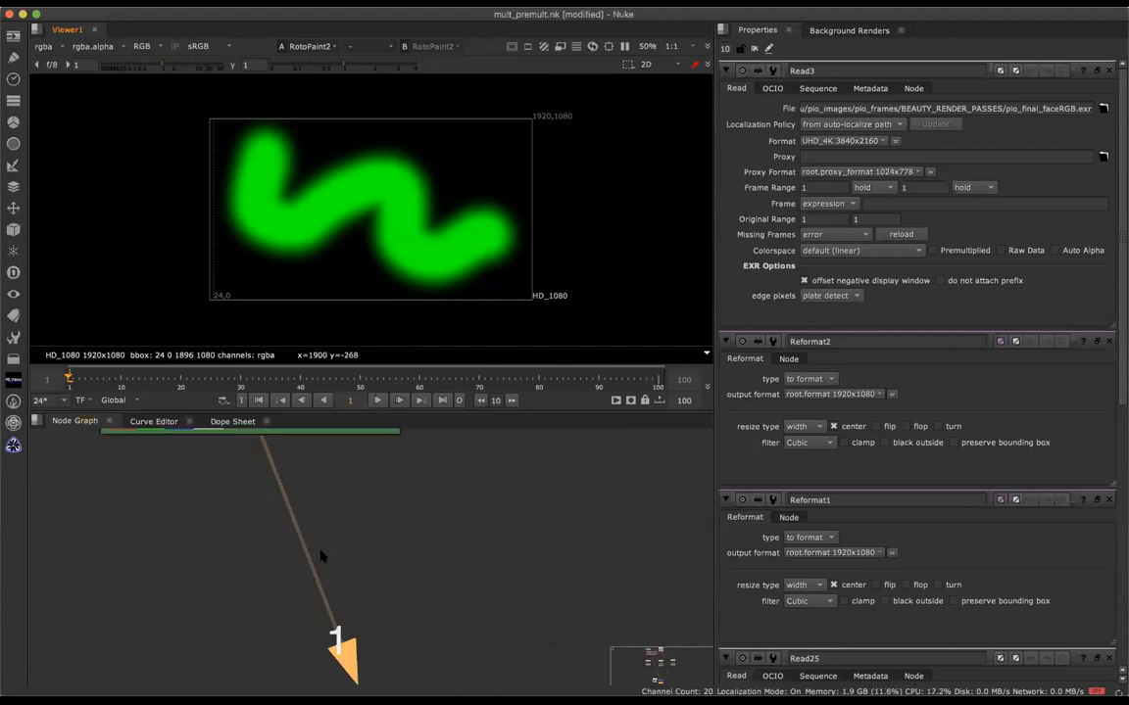
scroll(320, 555, "down", 3)
left_click(303, 506)
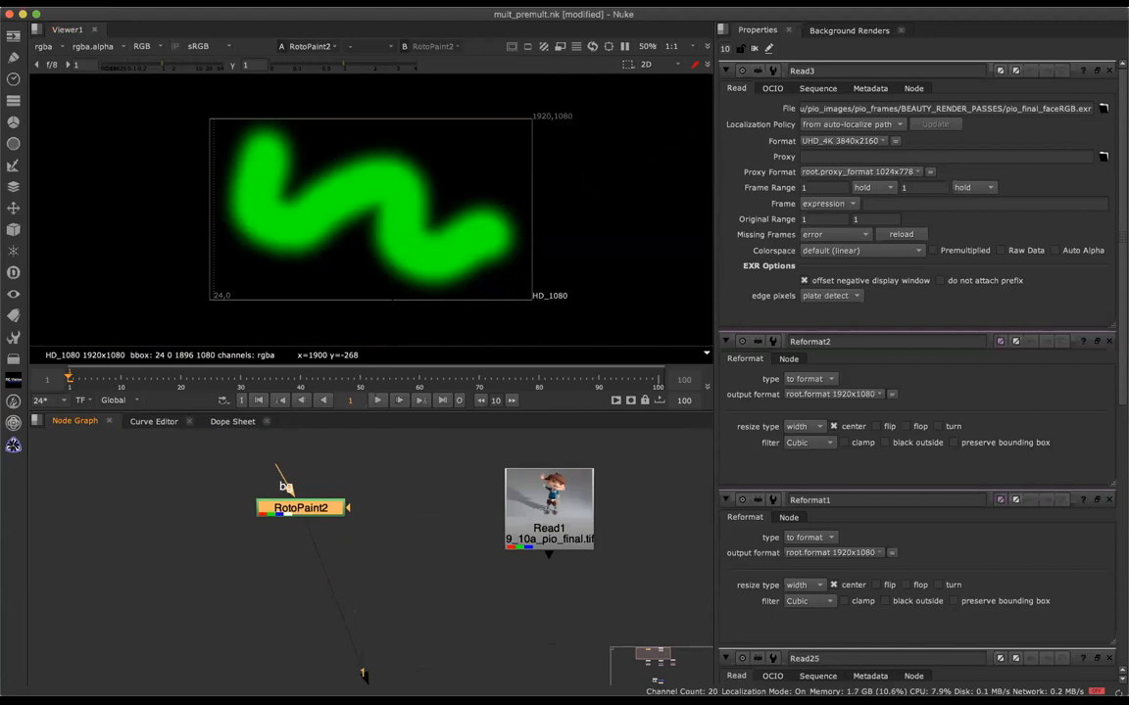
scroll(439, 208, "up", 5)
scroll(439, 208, "down", 2)
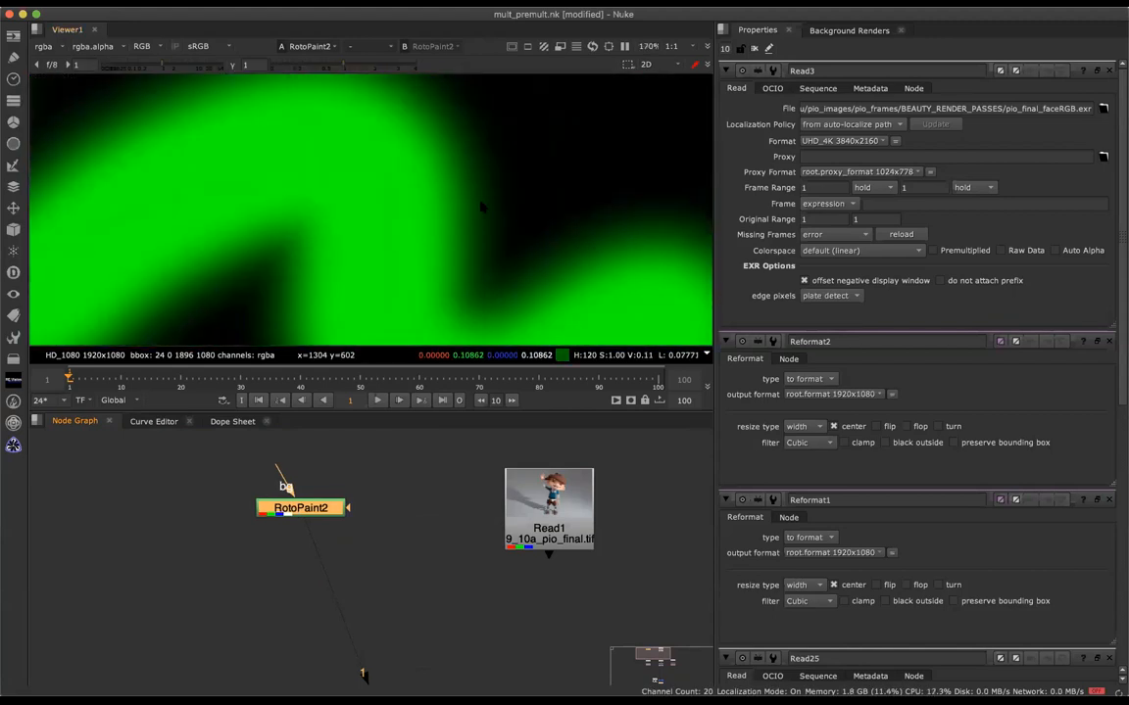
key("Tab")
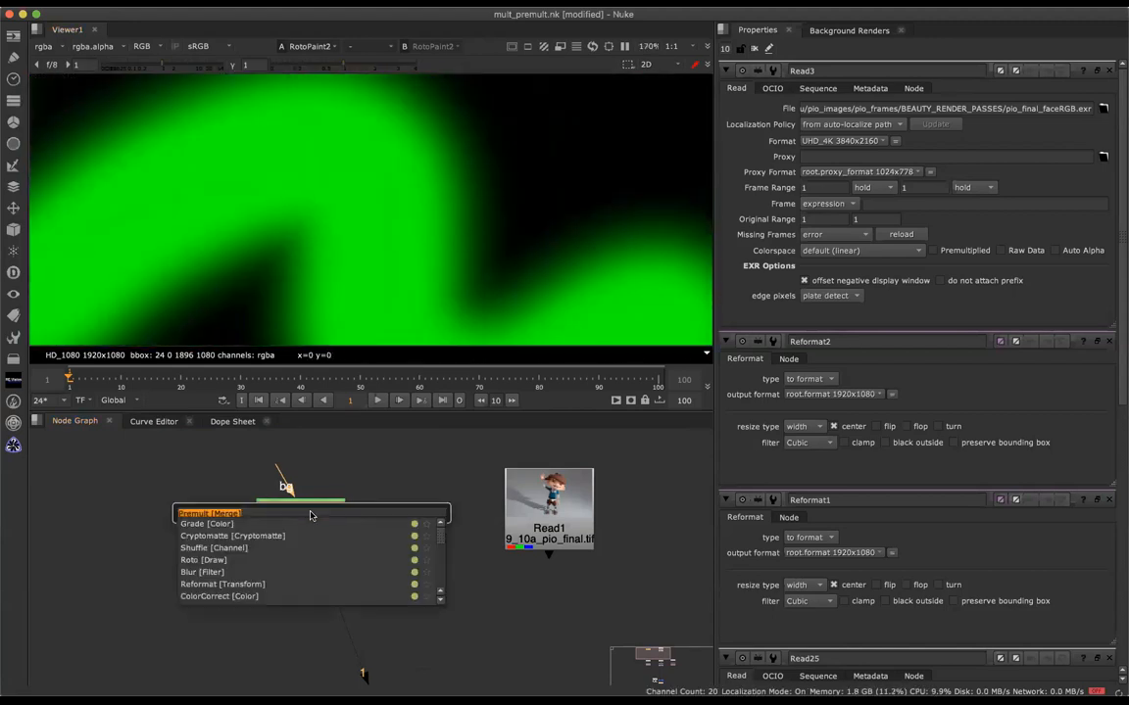
type("gra")
key("Return")
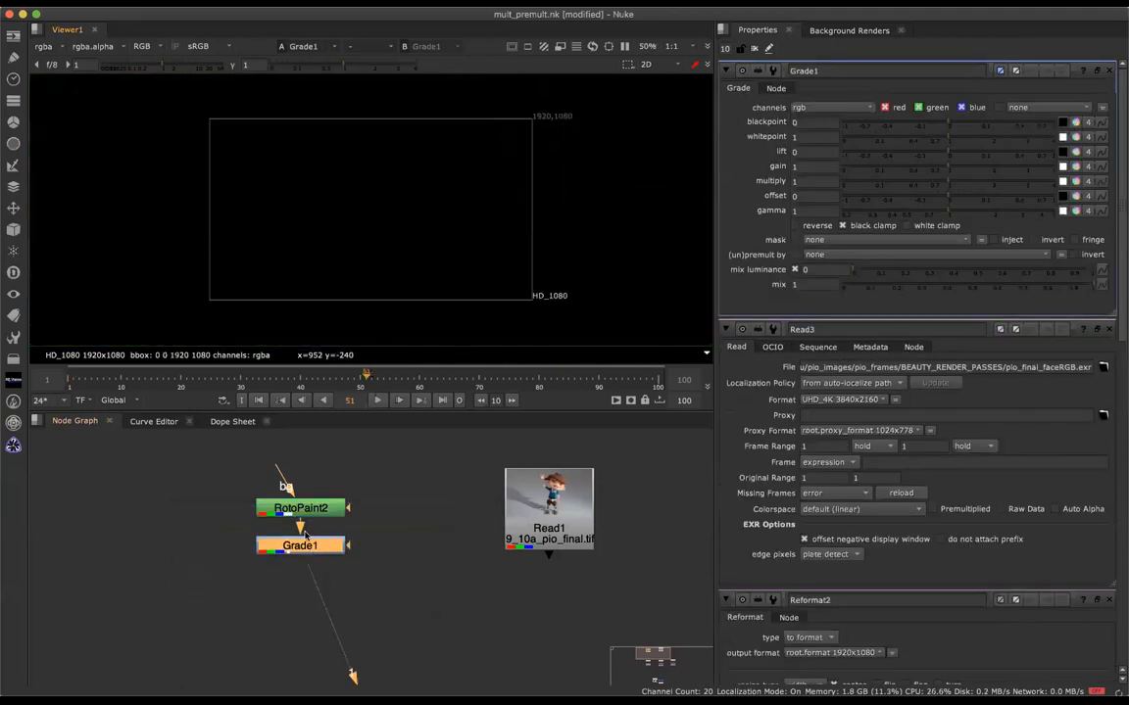
left_click(68, 378)
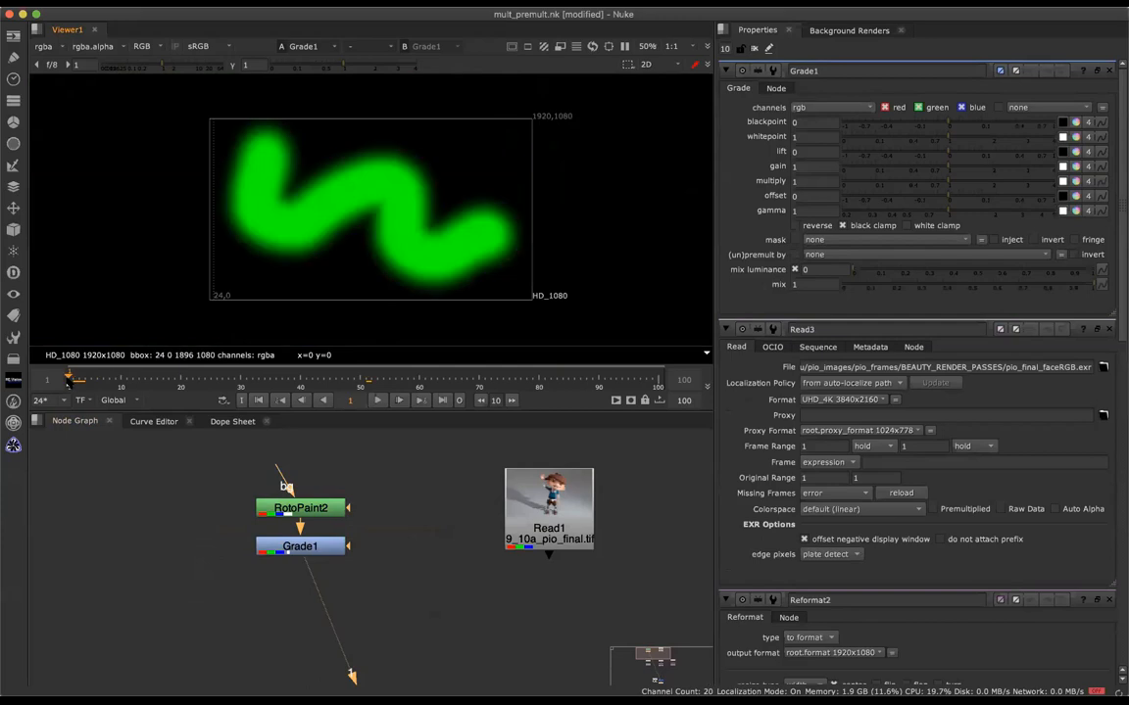
left_click(300, 546)
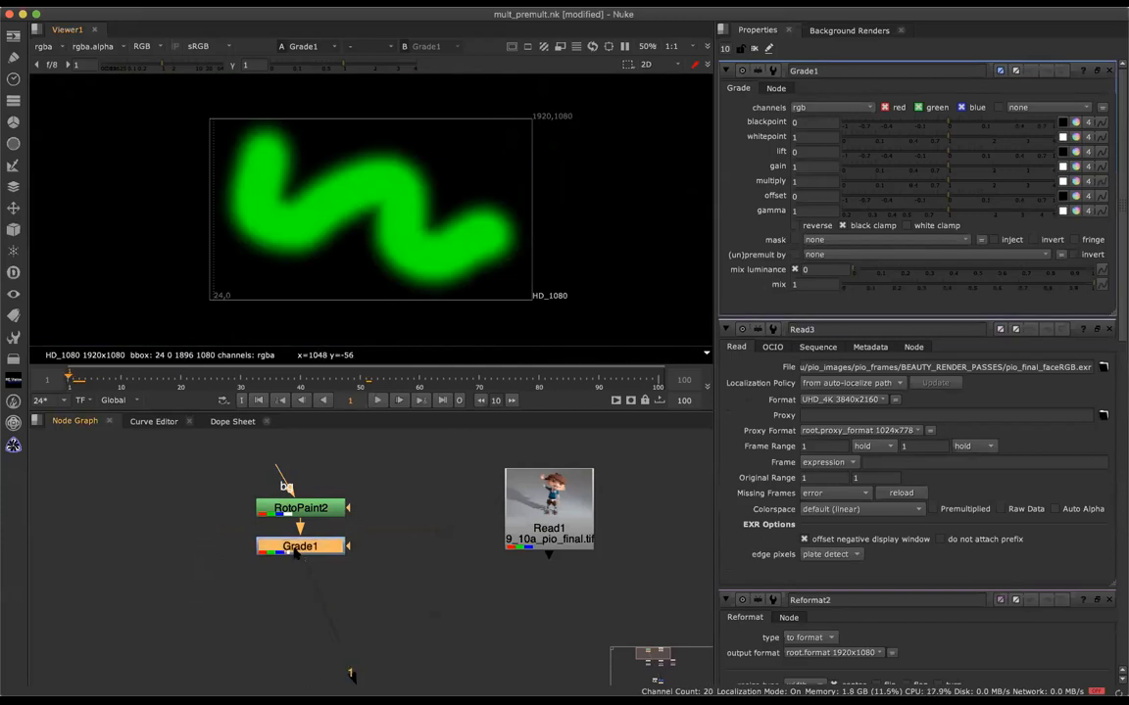
Try a lift of 0.5 on the Grade node after RotoPaint2, and delete that node
left_click(800, 152)
type("0.5")
key("Return")
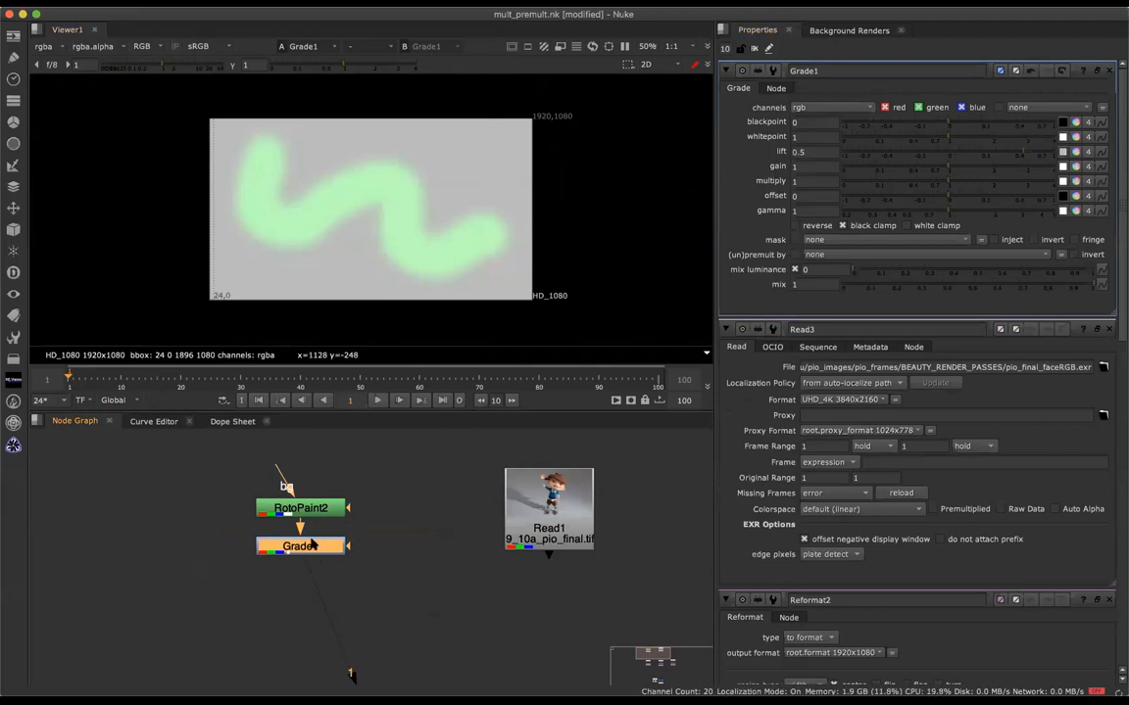
key("Delete")
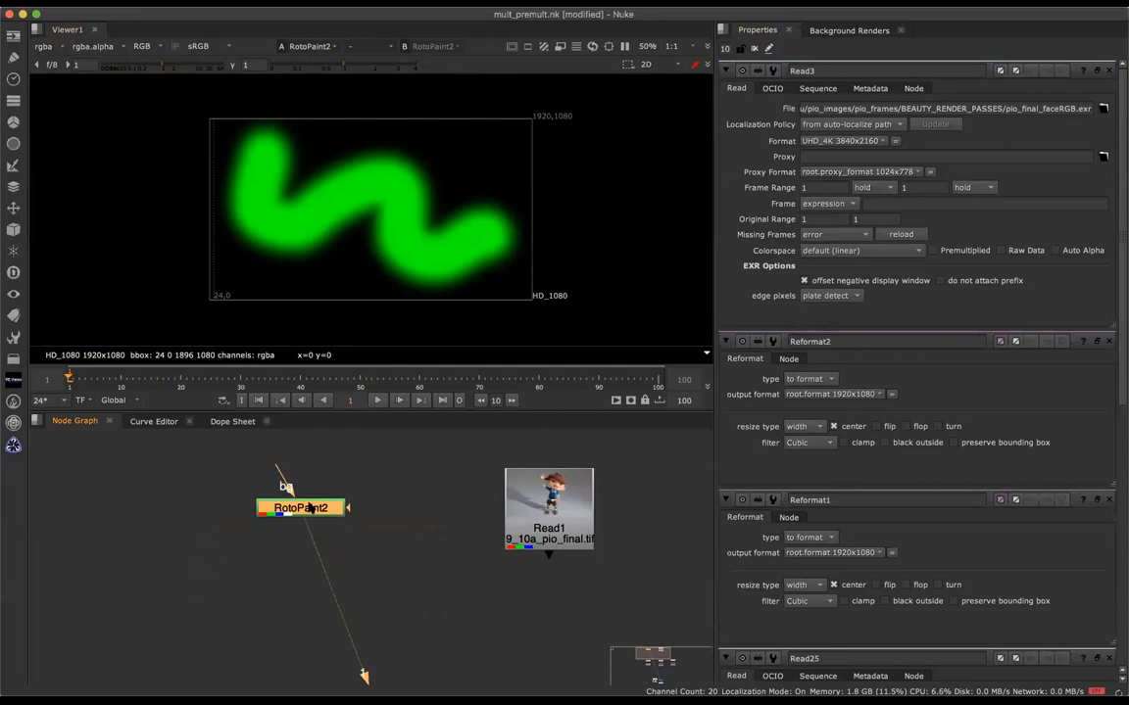
Move RotoPaint2 slightly upward in the node graph and add an Unpremult node after it
left_click_drag(310, 508, 309, 484)
key("Tab")
type("un")
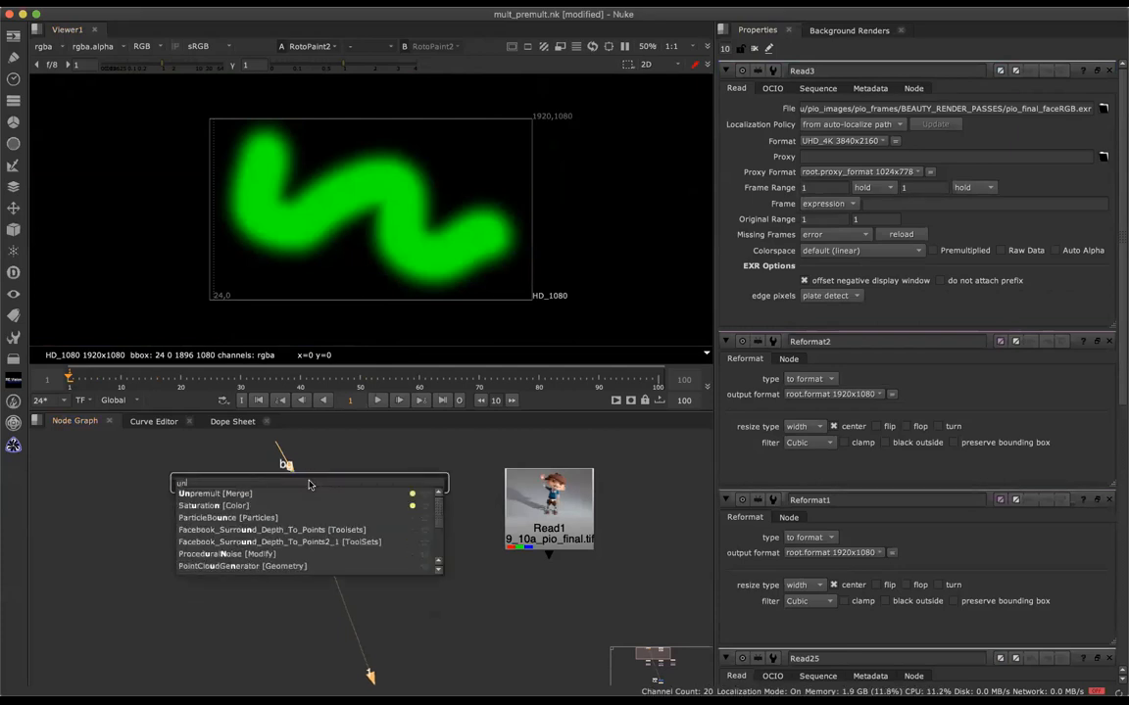
left_click(284, 494)
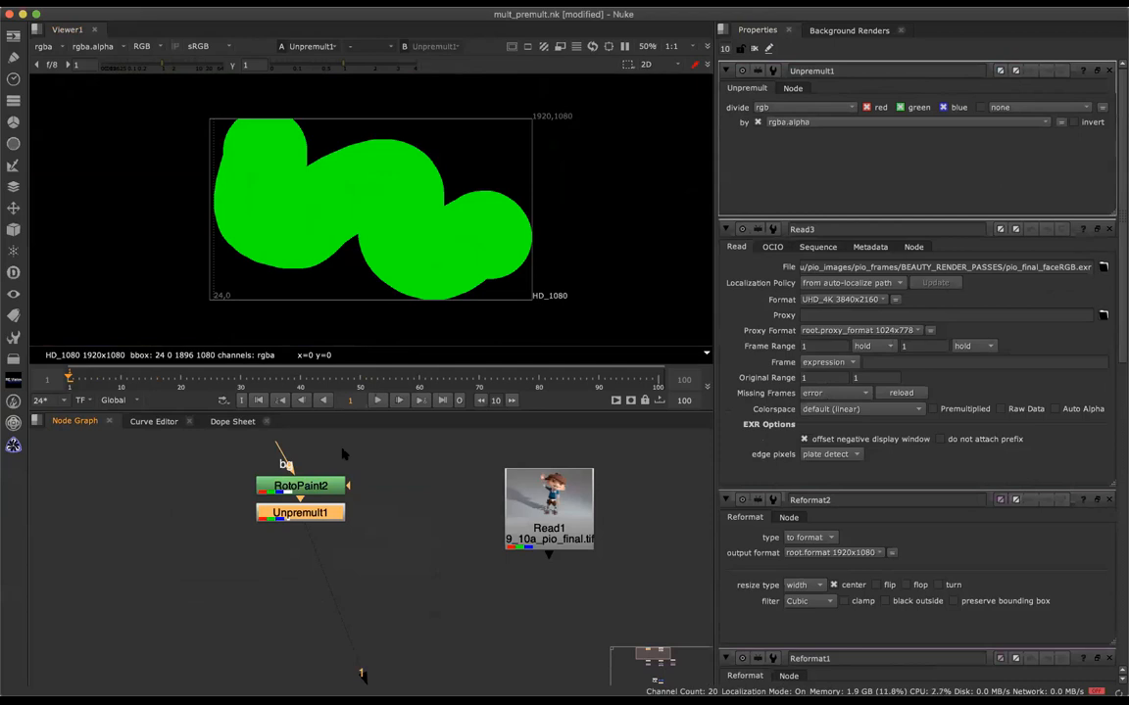
Compare the stroke's edge up close in the viewer between the RotoPaint2 and Unpremult1 outputs
left_click(301, 486)
key("1")
scroll(440, 179, "up", 5)
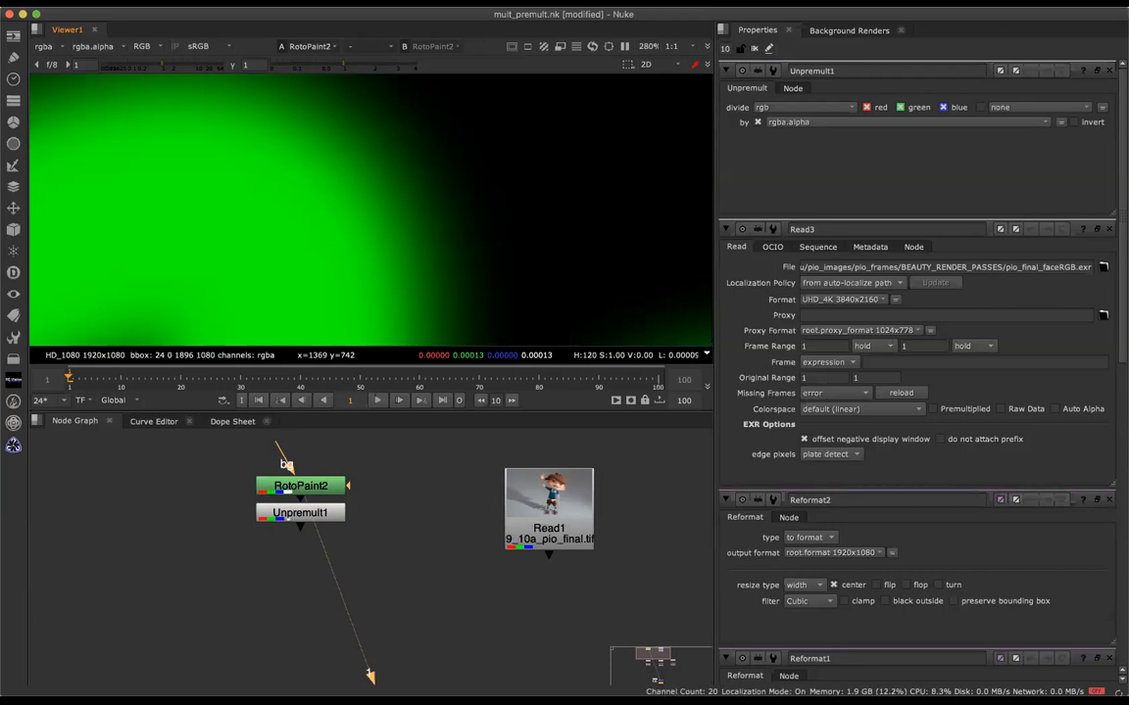
left_click(300, 512)
key("1")
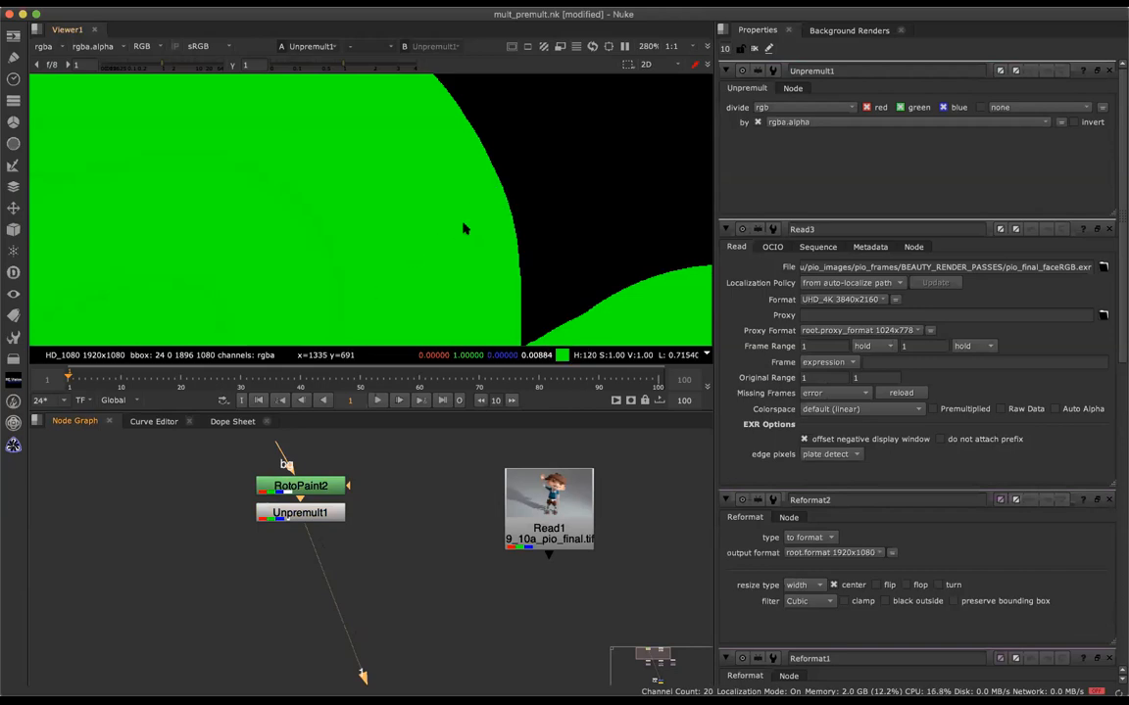
key("f")
Add a Grade node after Unpremult1 and raise its lift to 0.06
left_click(309, 520)
key("Tab")
type("grade")
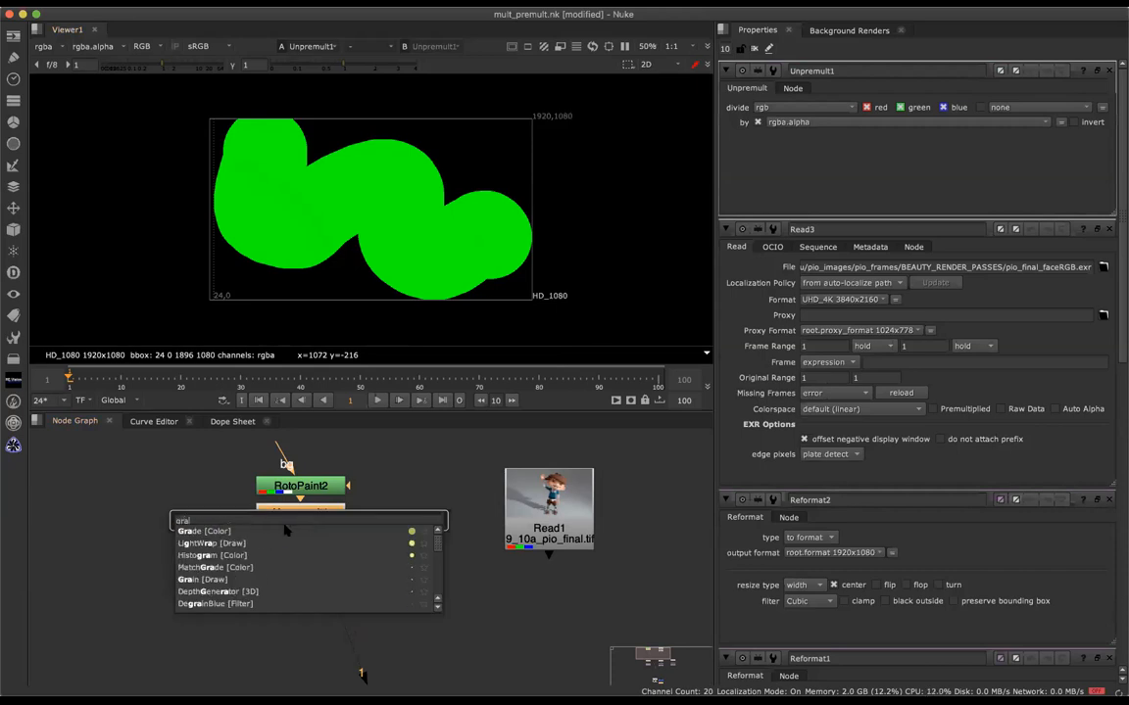
key("Return")
left_click_drag(948, 151, 970, 151)
Add a Premult node after Grade1 to multiply the graded colour by the alpha again
key("Tab")
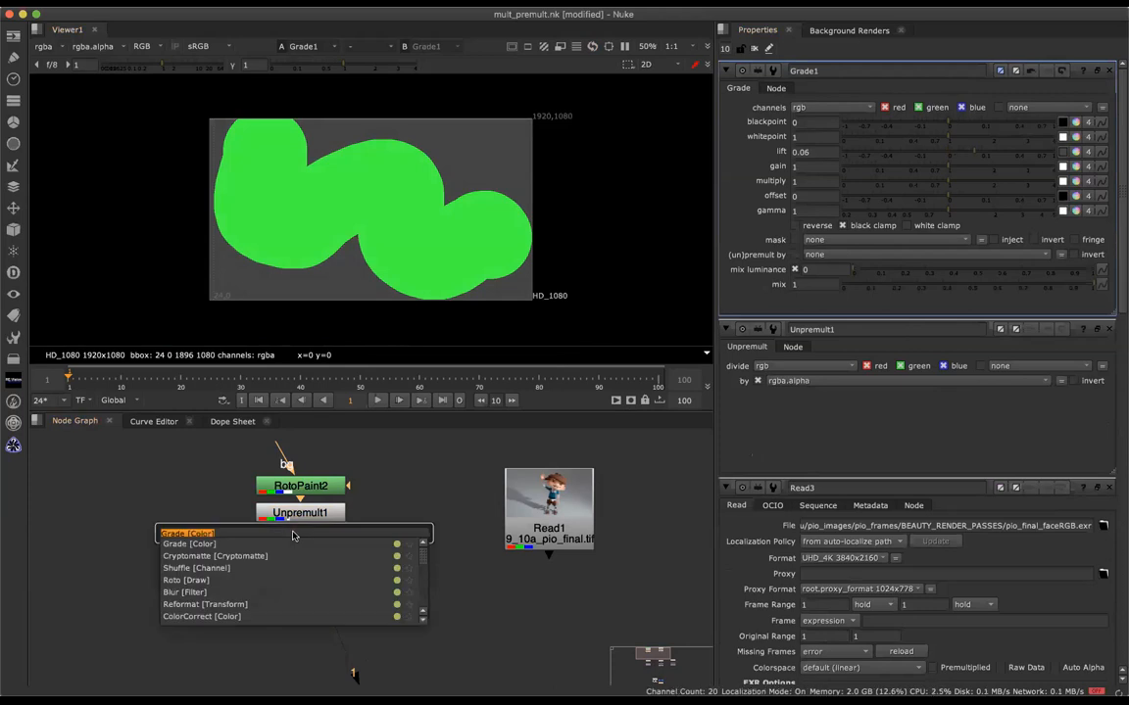
type("pre")
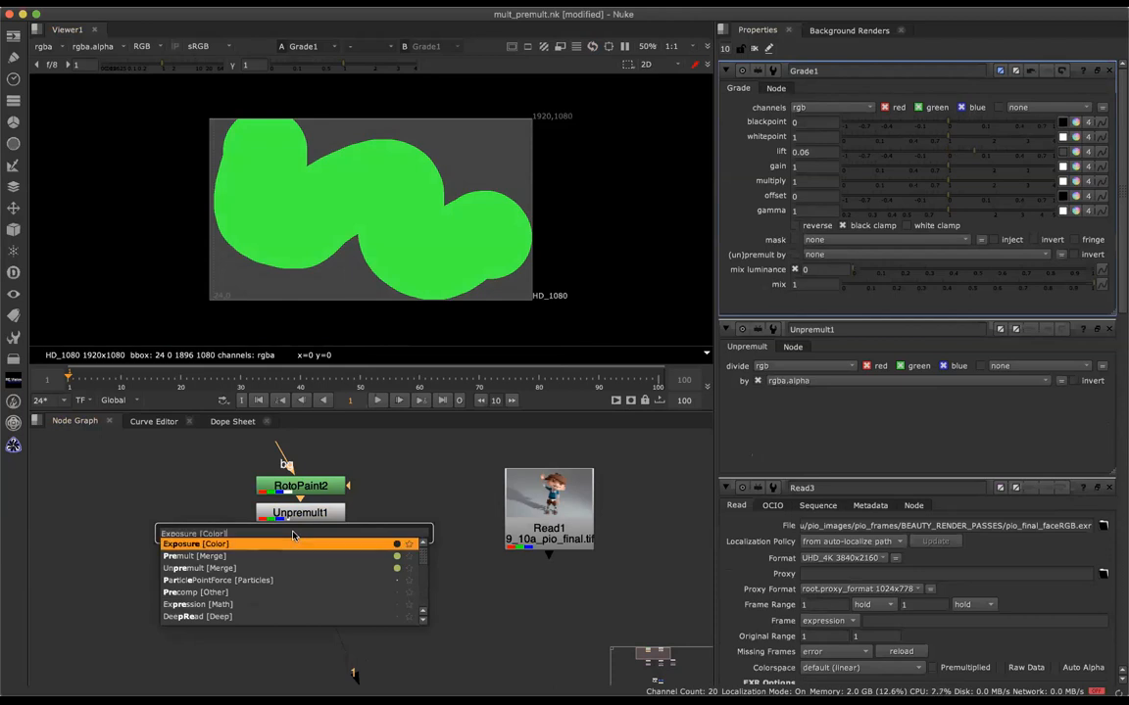
key("Return")
key("super+z")
key("Tab")
type("pre")
key("Down")
key("Return")
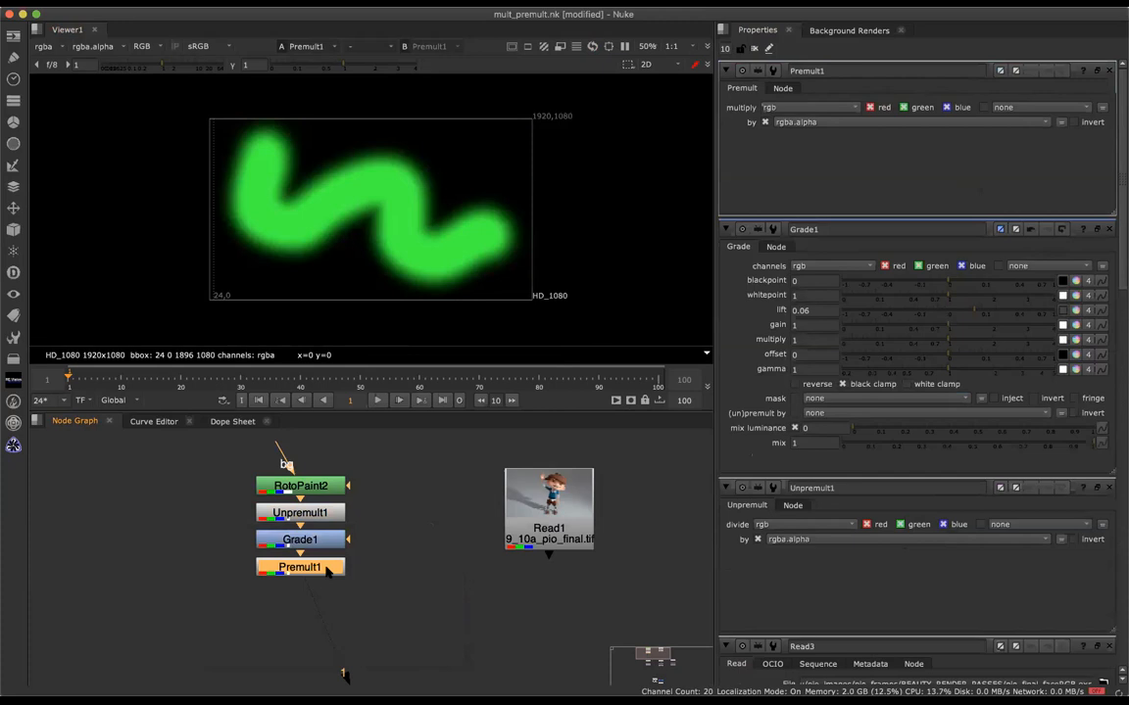
Set the lift of Grade1 to 0.5
left_click(311, 540)
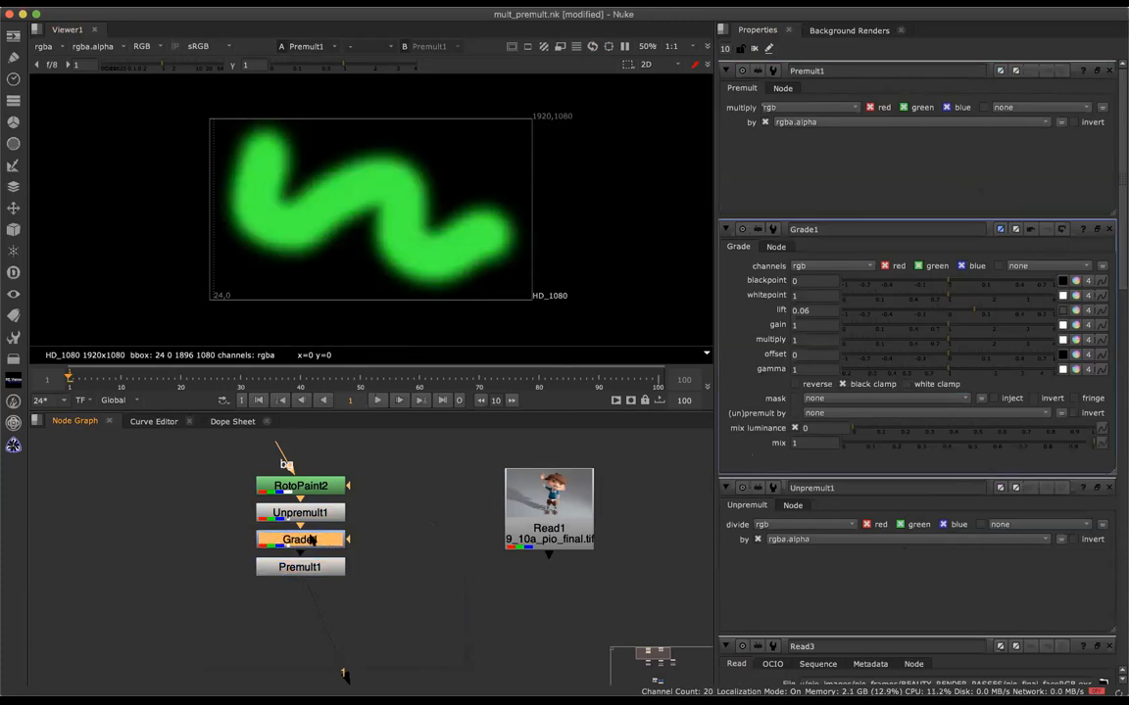
double_click(312, 540)
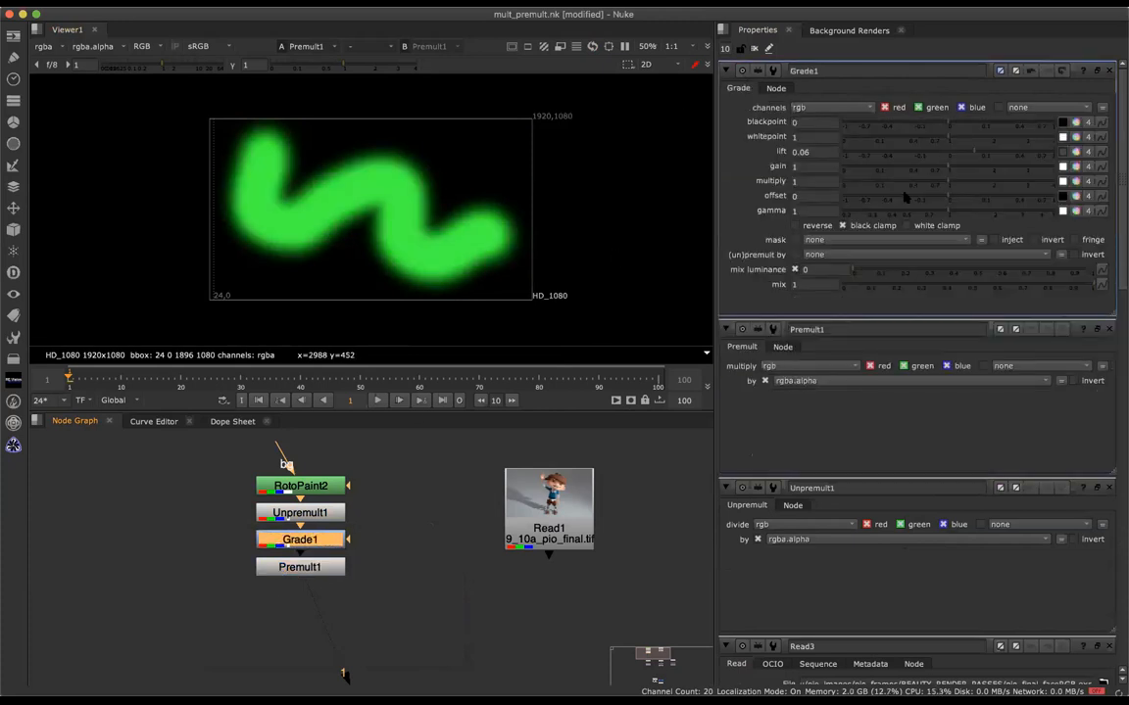
left_click(948, 151)
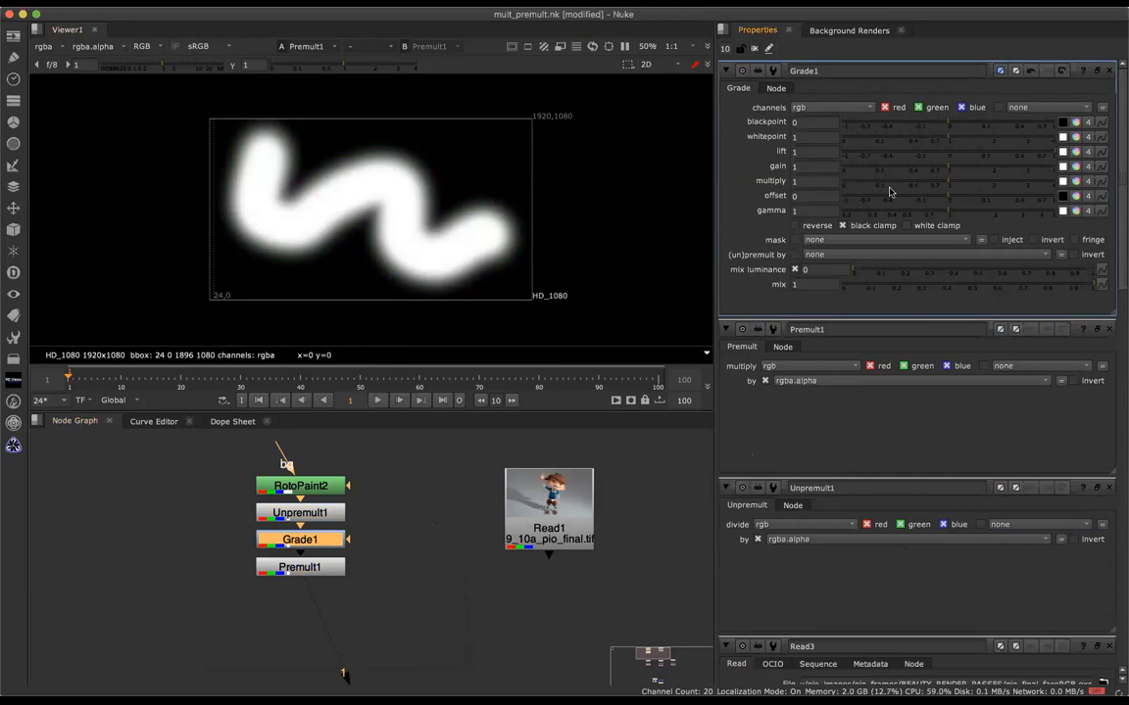
left_click(813, 151)
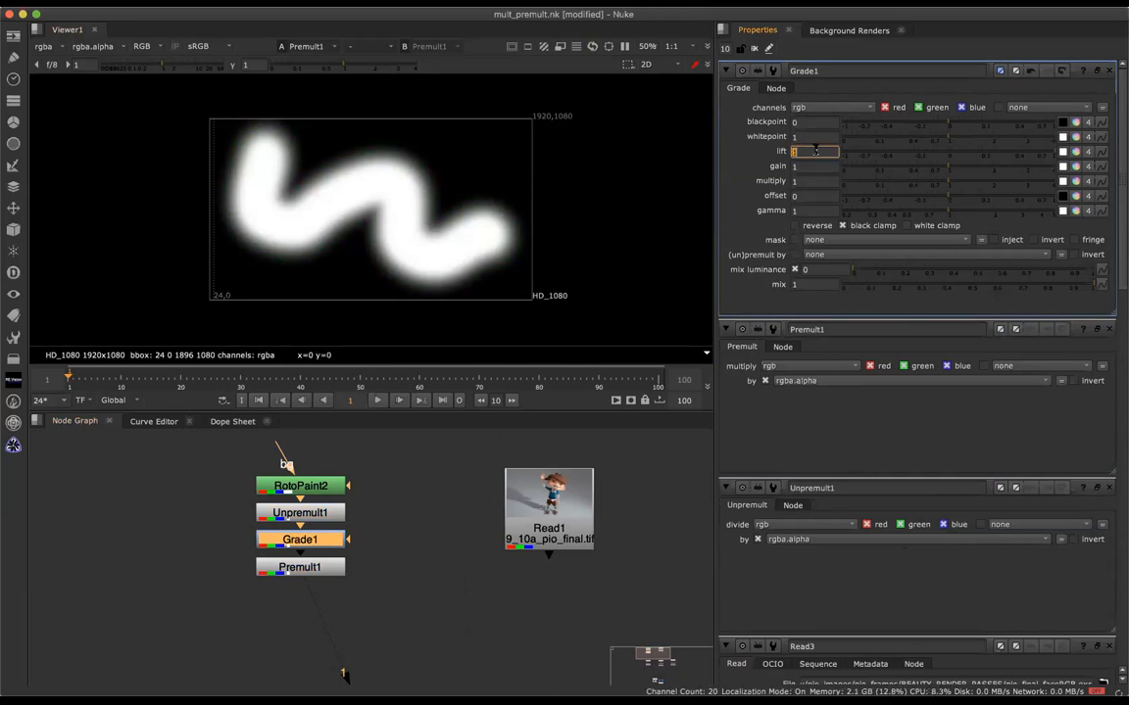
type("0.5")
key("Return")
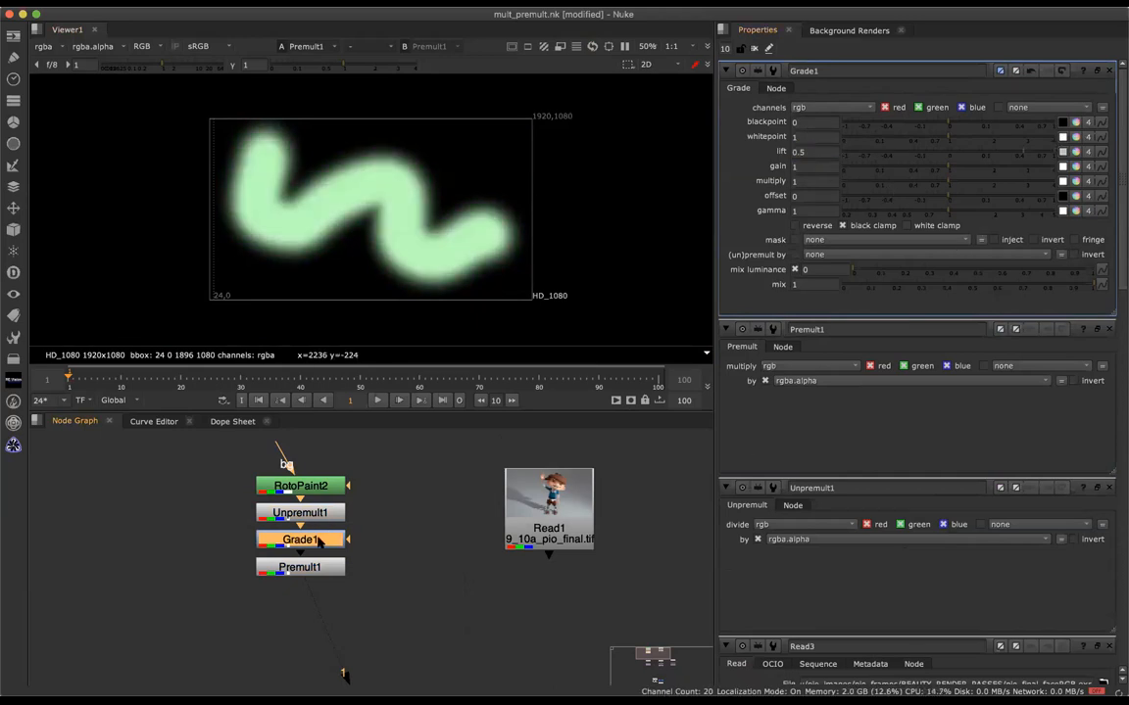
Toggle Grade1 off and on repeatedly to compare the premultiplied result with and without the grade
key("d")
key("d")
key("d")
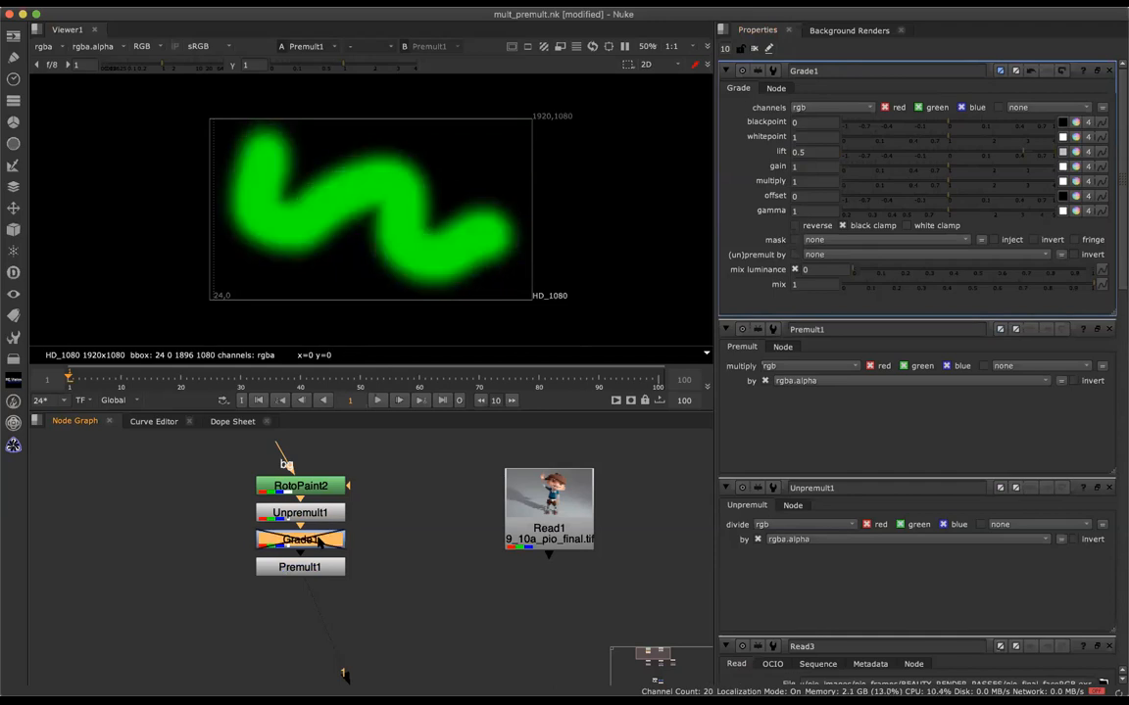
key("d")
key("d")
key("d")
Paste a copy of Grade1 beside the chain, connect its input directly to RotoPaint2, and view it in the viewer
key("super+c")
left_click(432, 484)
key("super+v")
left_click_drag(416, 453, 340, 486)
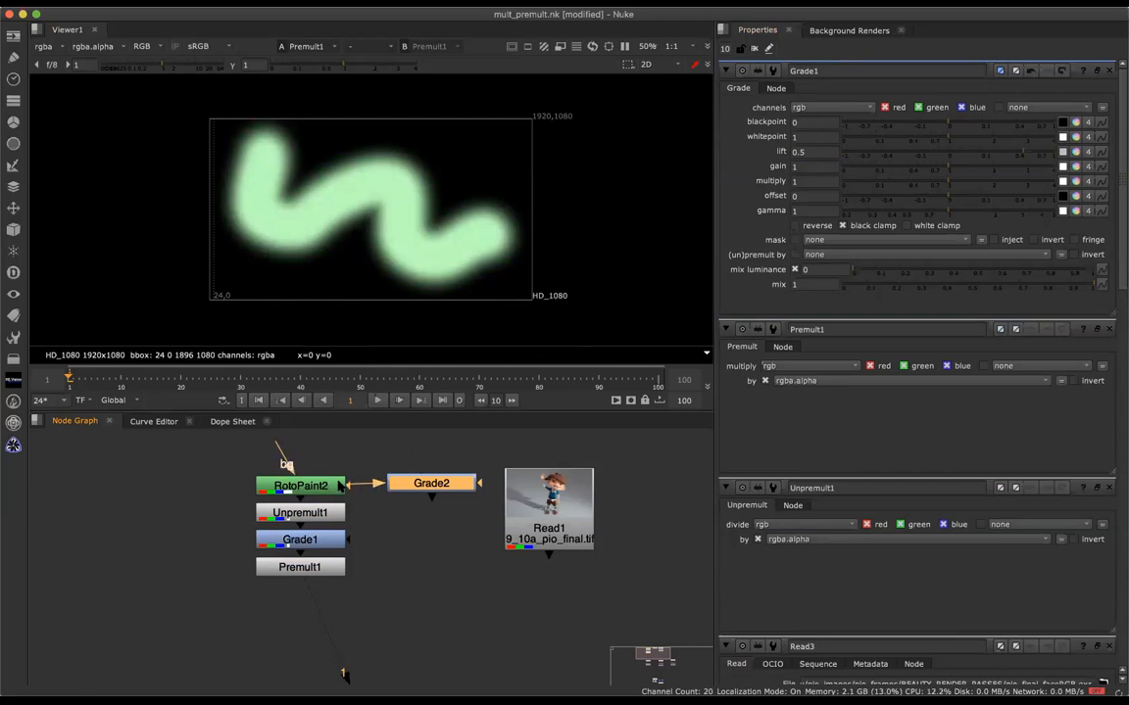
key("1")
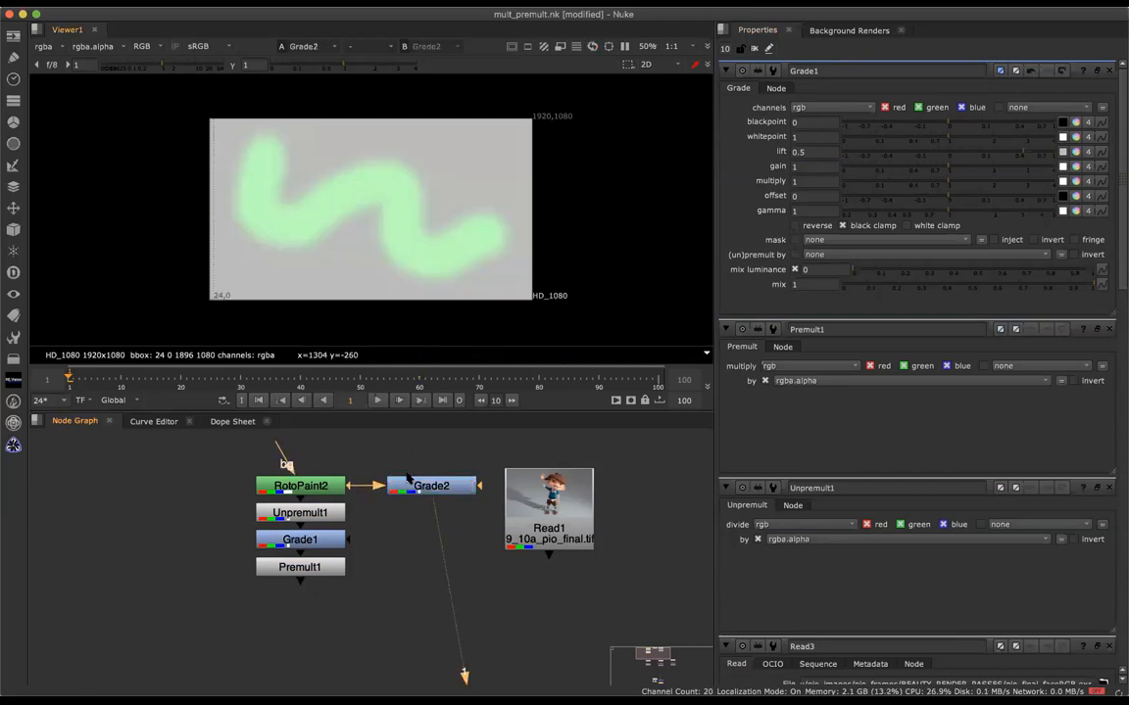
View RotoPaint2 and the Read1 character image in the viewer, and locate the Read26 and Read25 render layers in the node graph
left_click(295, 493)
key("1")
left_click(561, 523)
key("1")
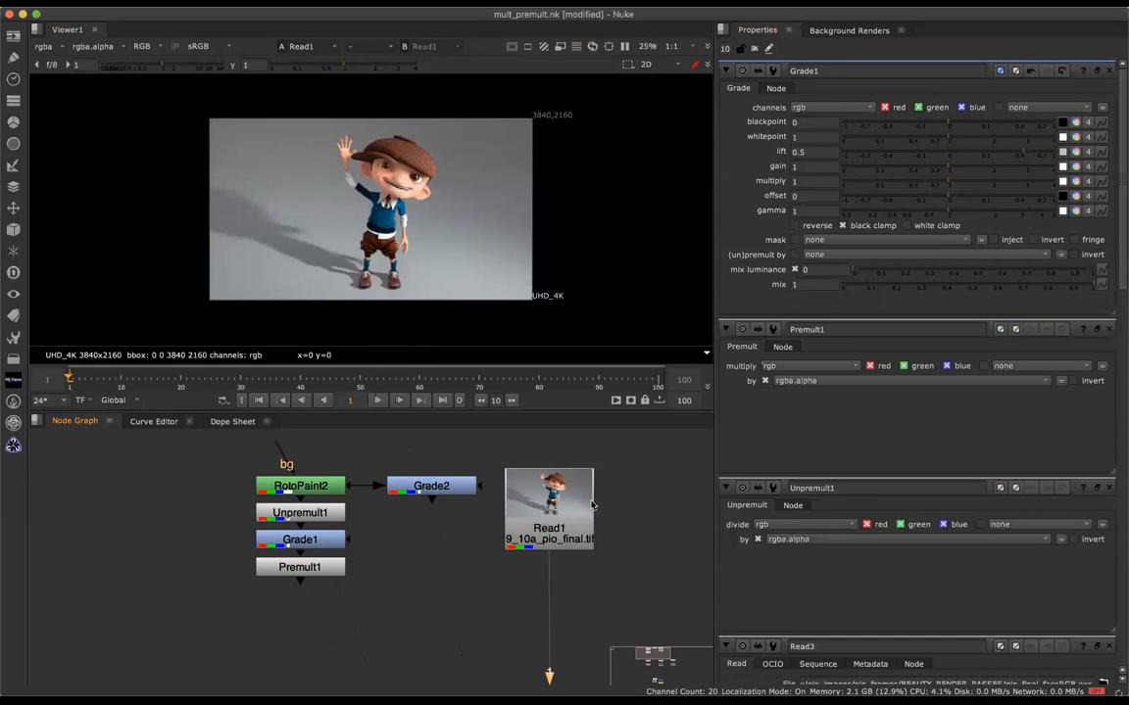
scroll(592, 506, "down", 10)
middle_click_drag(593, 521, 506, 447)
scroll(502, 437, "up", 10)
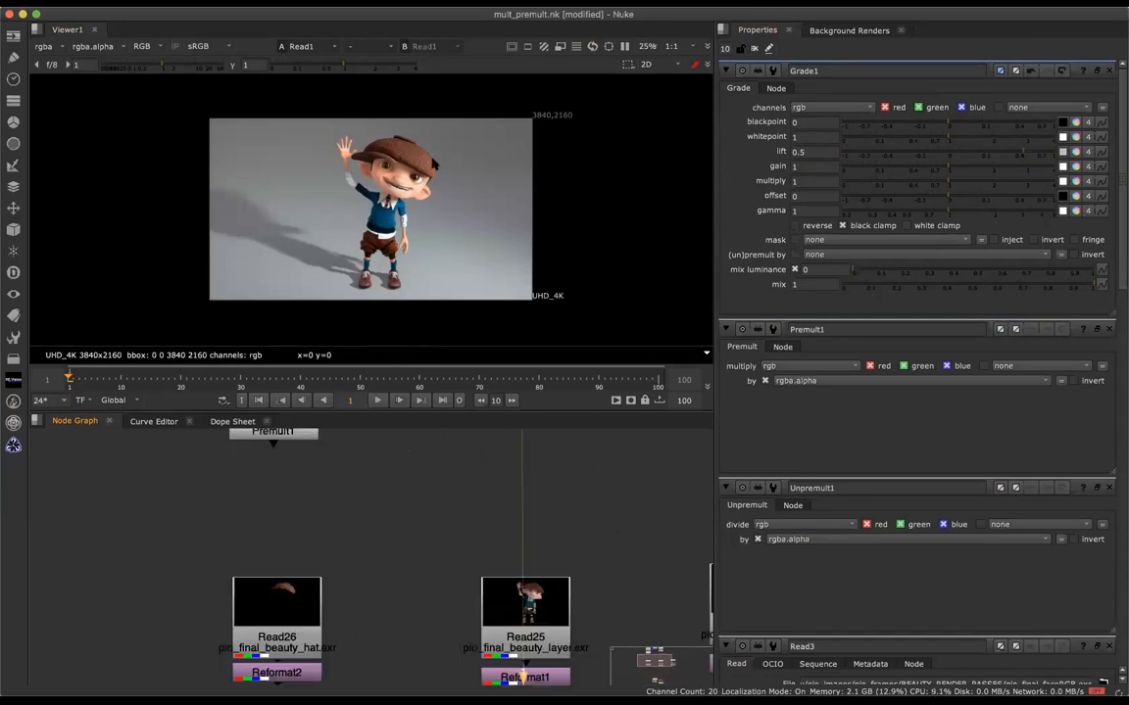
View the Read25 beauty layer in the viewer
scroll(372, 209, "up", 1)
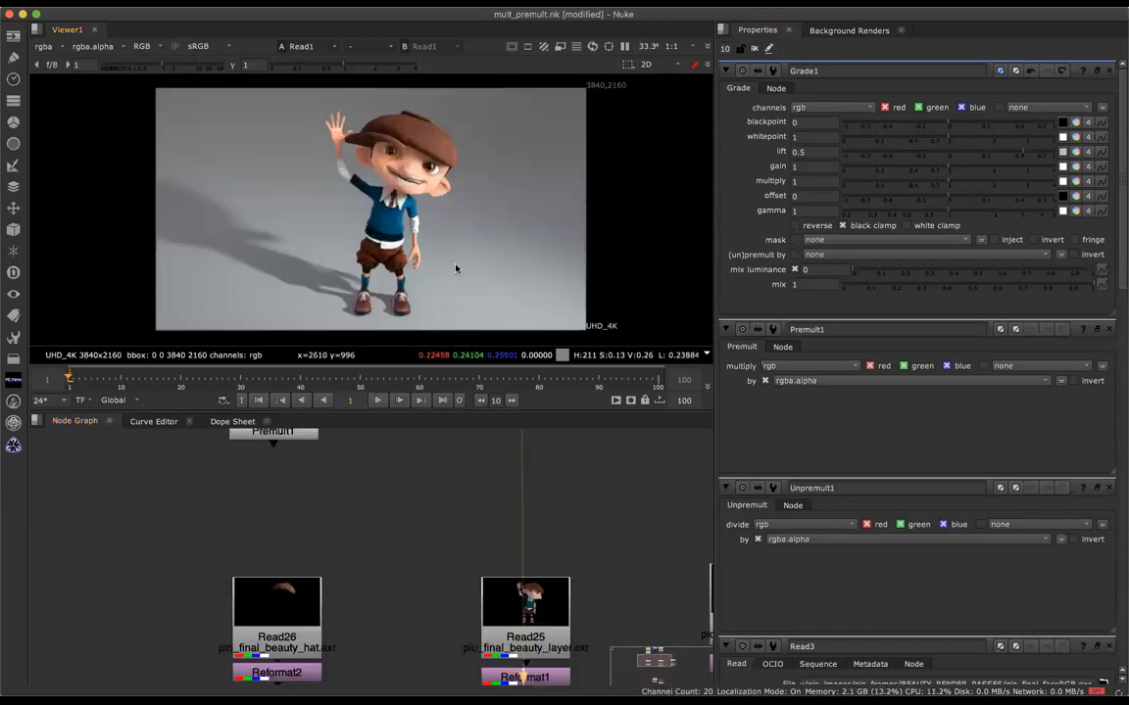
left_click(536, 593)
key("1")
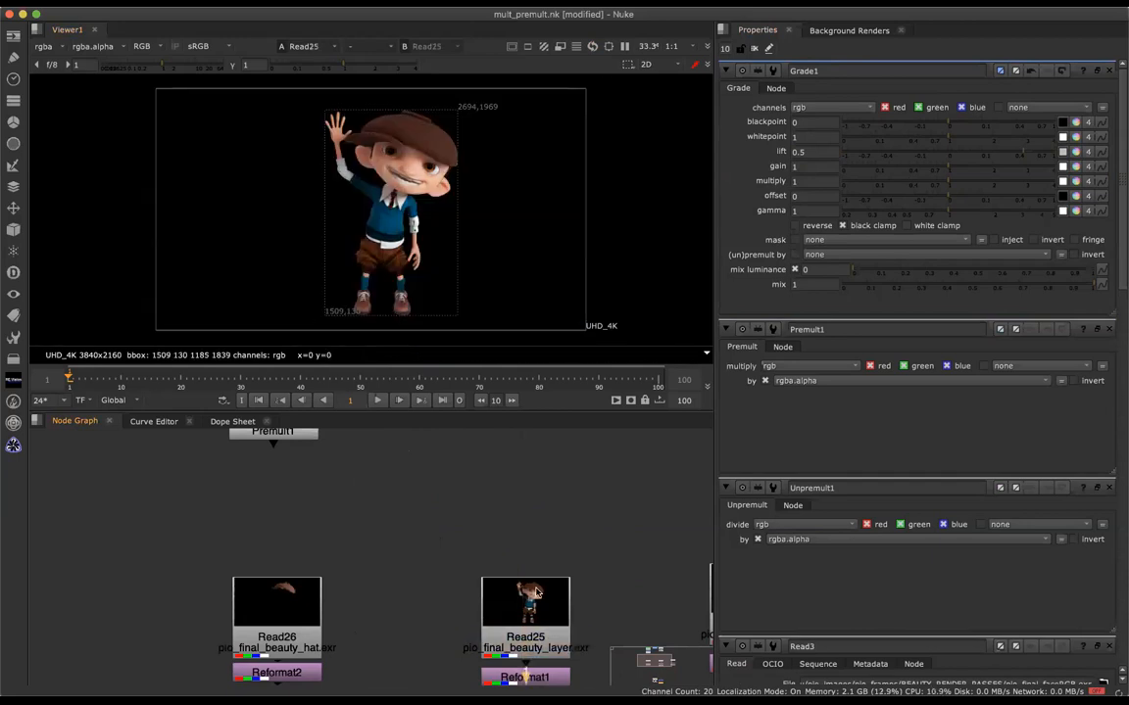
Insert a Grade node directly after Reformat1 in the Read25 branch
scroll(536, 593, "down", 5)
scroll(521, 583, "up", 4)
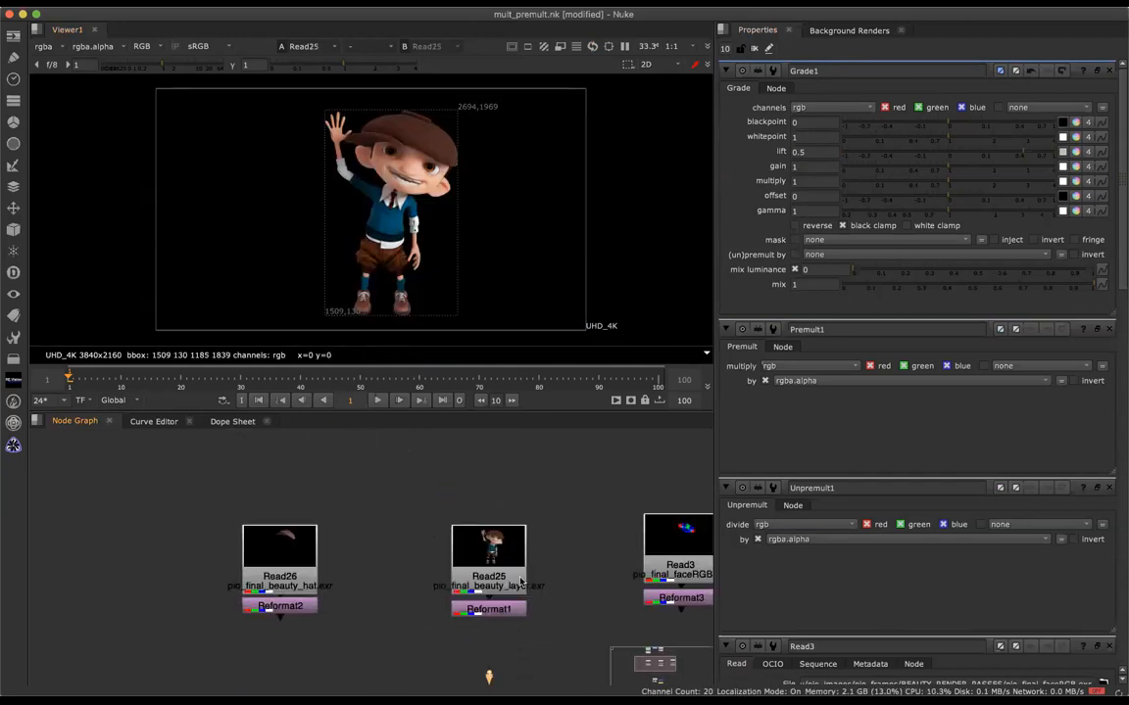
scroll(521, 583, "down", 5)
scroll(494, 532, "up", 5)
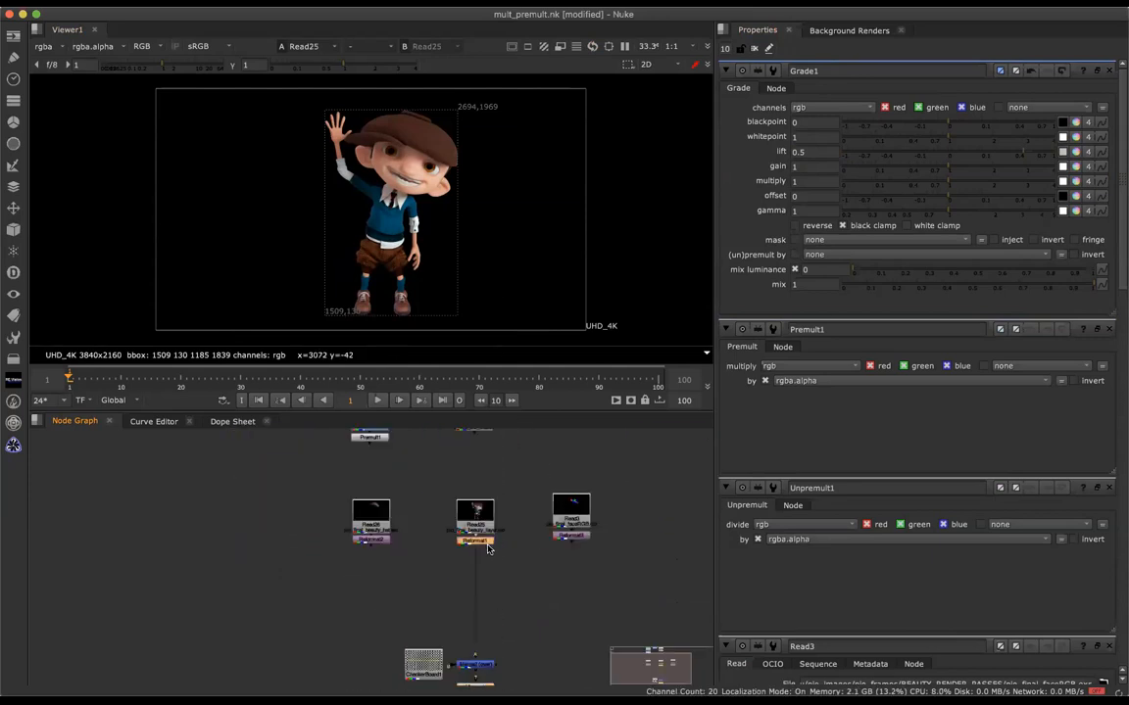
key("Tab")
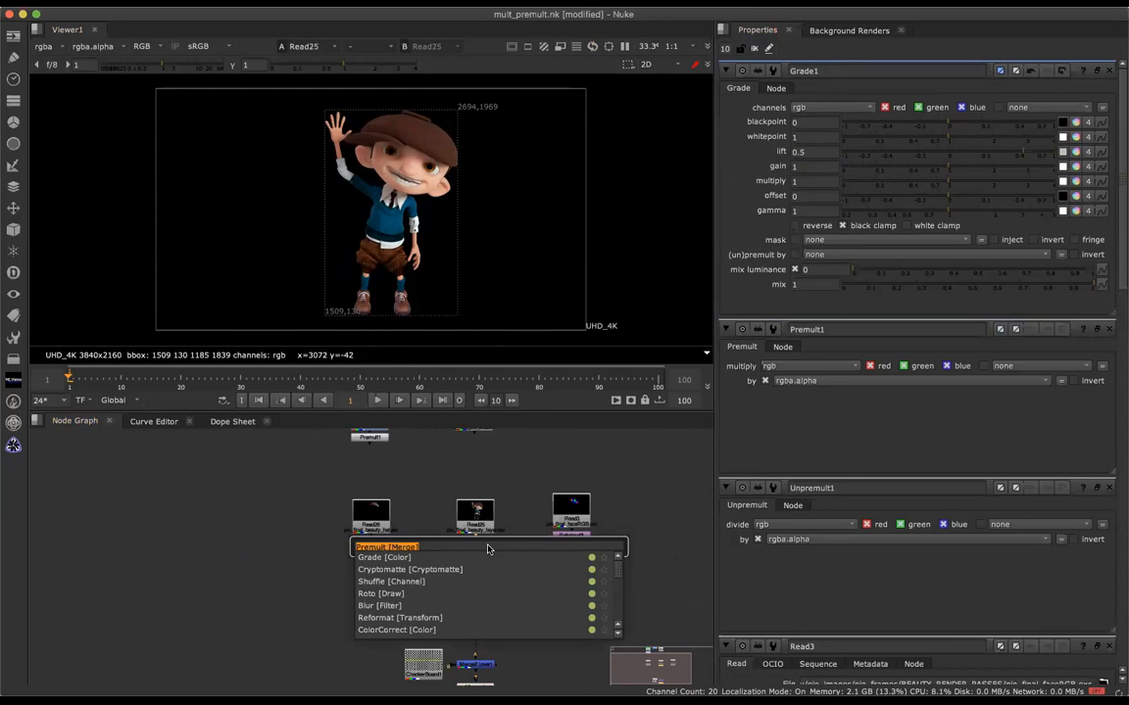
type("grade")
key("Return")
View the Merge2 checkerboard composite and move Grade3 down, midway between Reformat1 and Merge2
left_click(480, 666)
key("1")
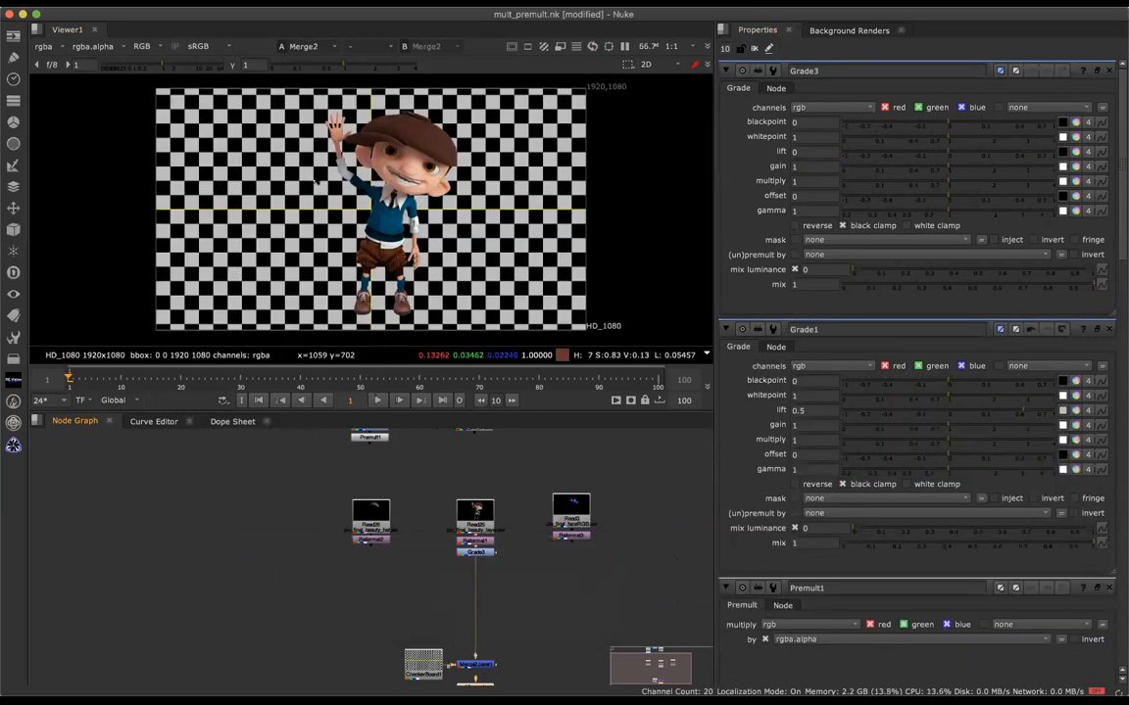
left_click_drag(480, 557, 483, 601)
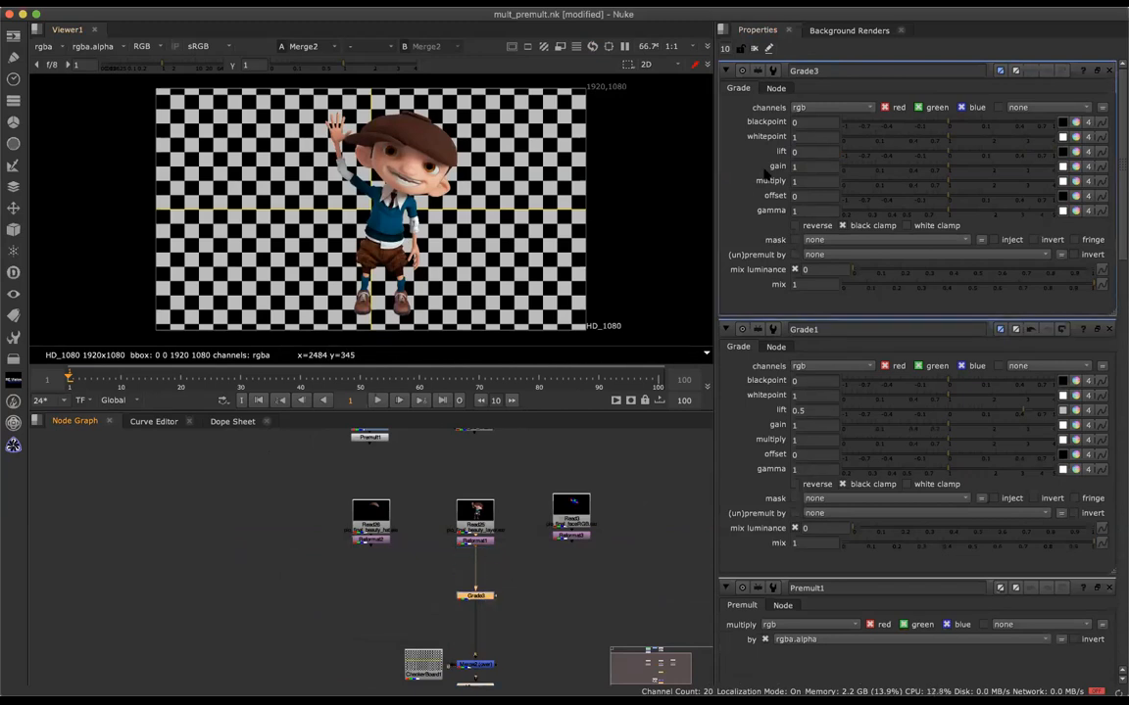
Try different lift values on Grade3 and leave the lift at 0.1
left_click(806, 151)
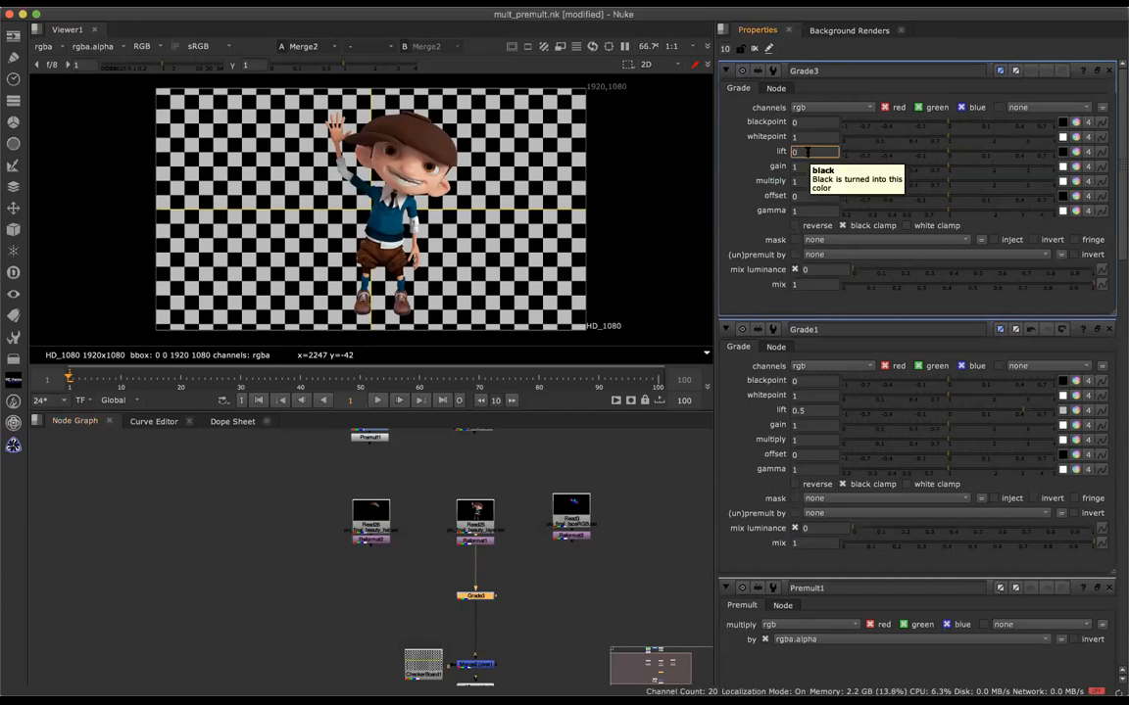
key("Up")
key("Up")
key("Down")
key("Down")
key("Up")
key("Up")
key("Down")
key("Down")
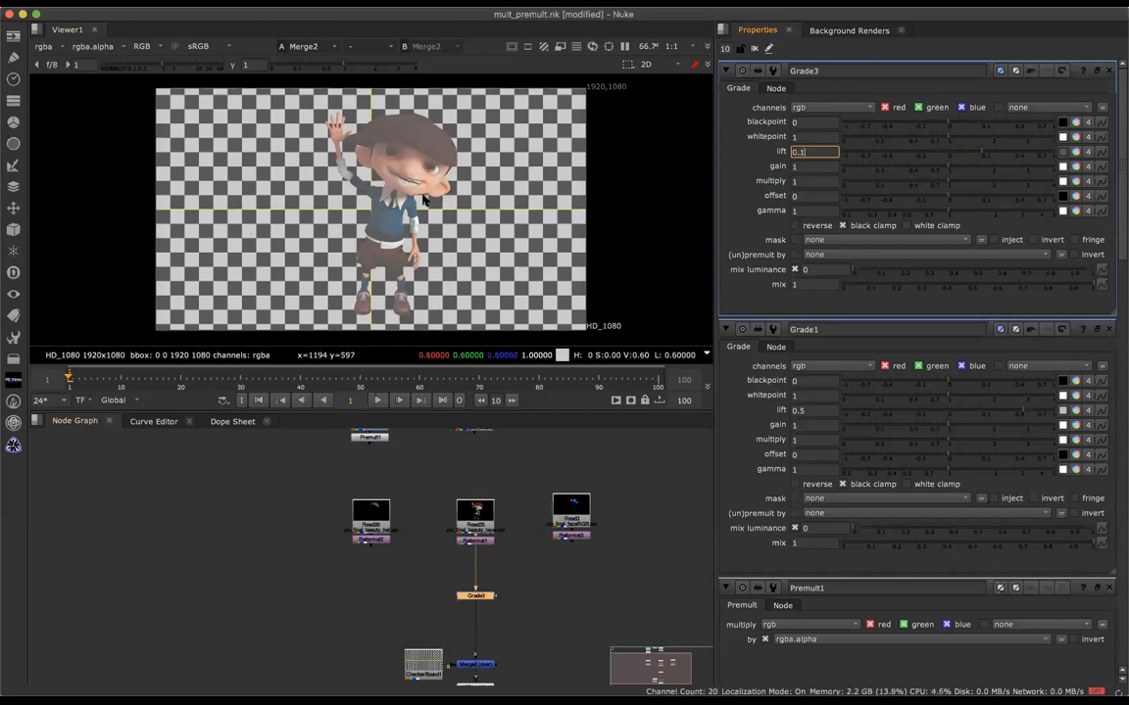
scroll(556, 225, "up", 1)
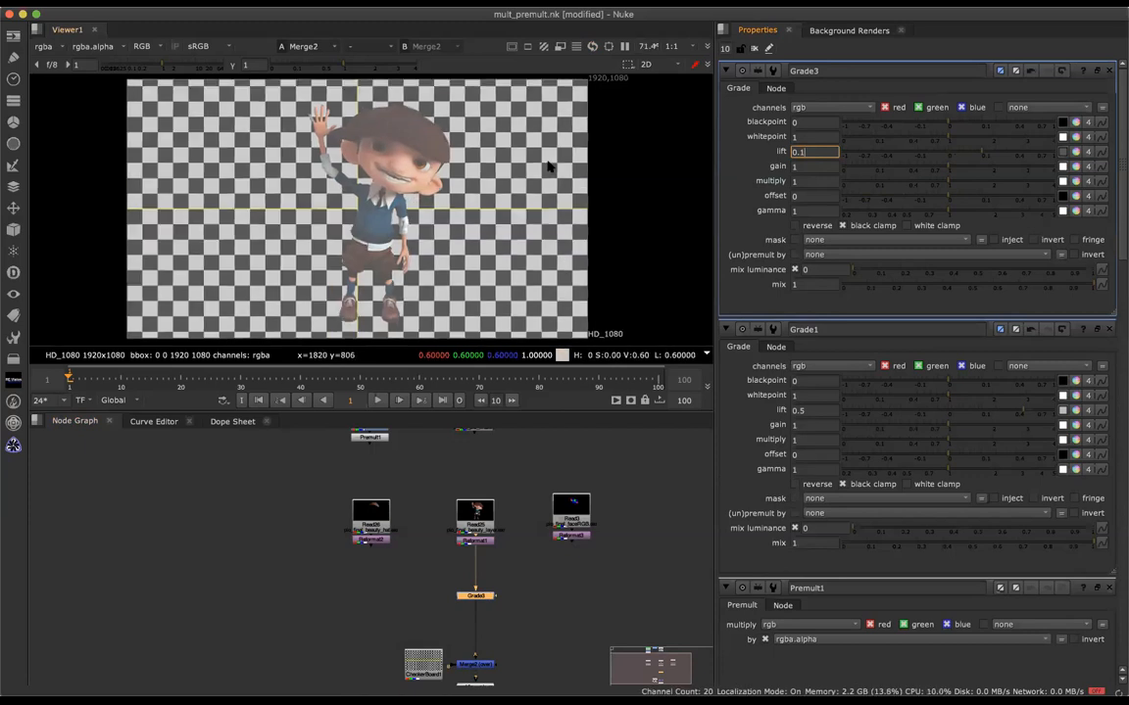
Move Grade3 slightly closer to Reformat1, and compare its output with the Merge2 composite in the viewer
left_click_drag(478, 598, 480, 582)
key("1")
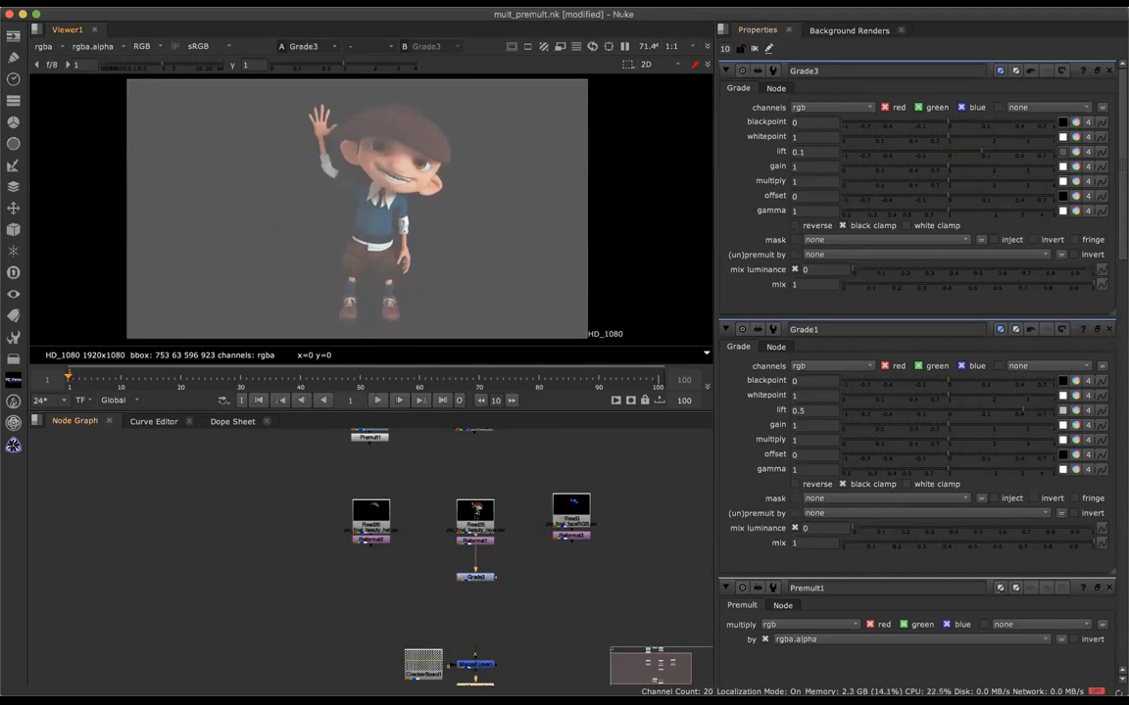
left_click(480, 665)
key("1")
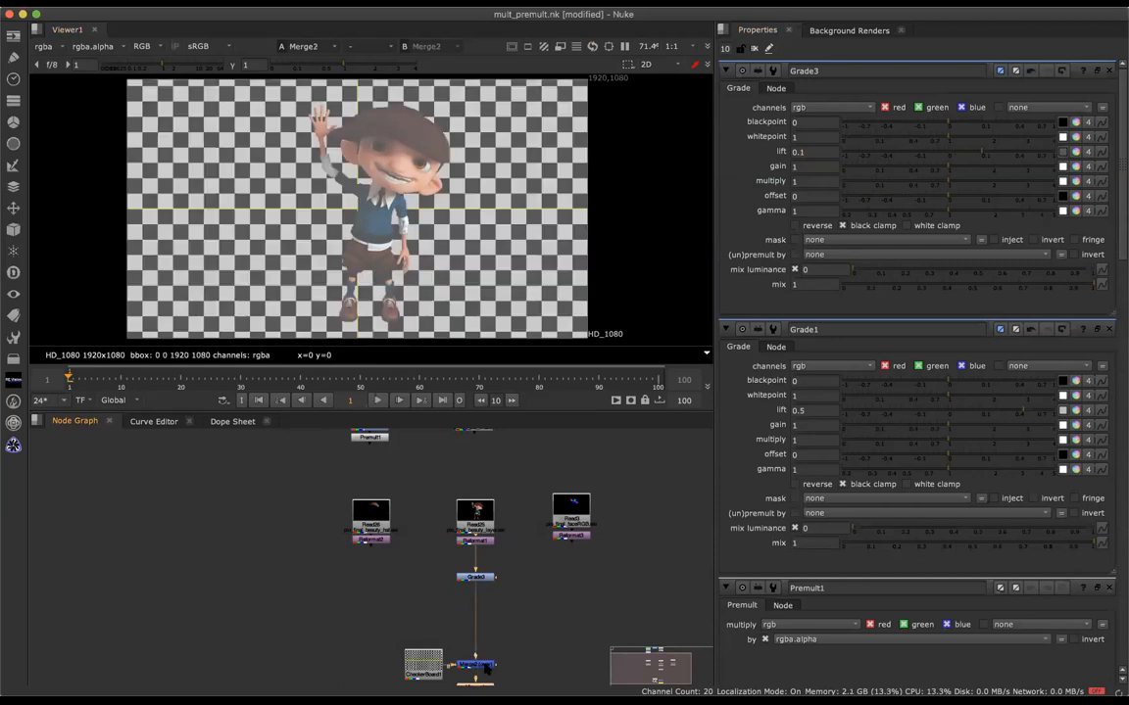
Insert an Unpremult node between Reformat1 and Grade3
left_click(476, 543)
key("n")
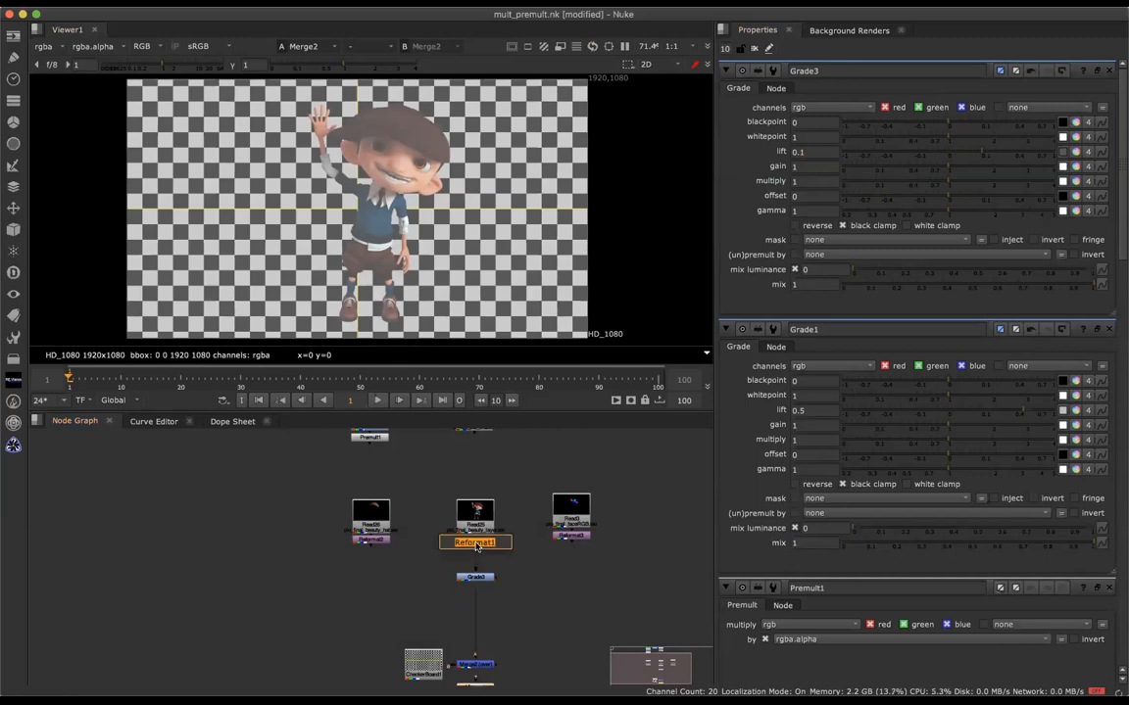
key("Tab")
type("un")
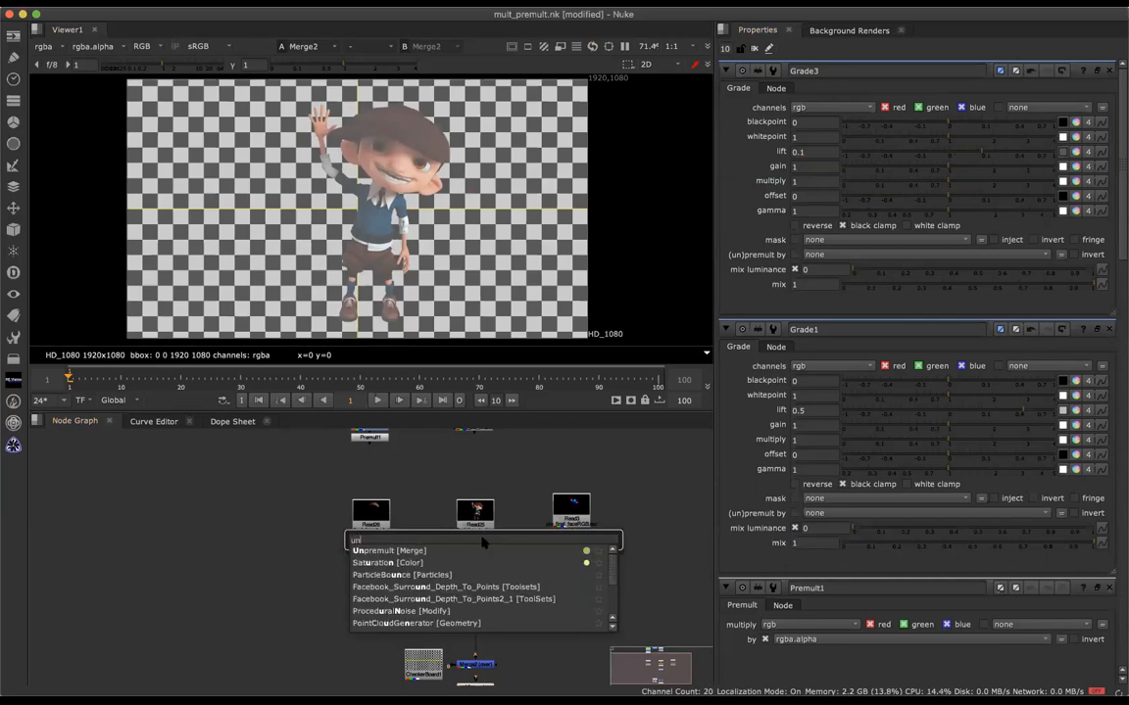
key("Return")
Insert a Premult node between Grade3 and Merge2
left_click(477, 571)
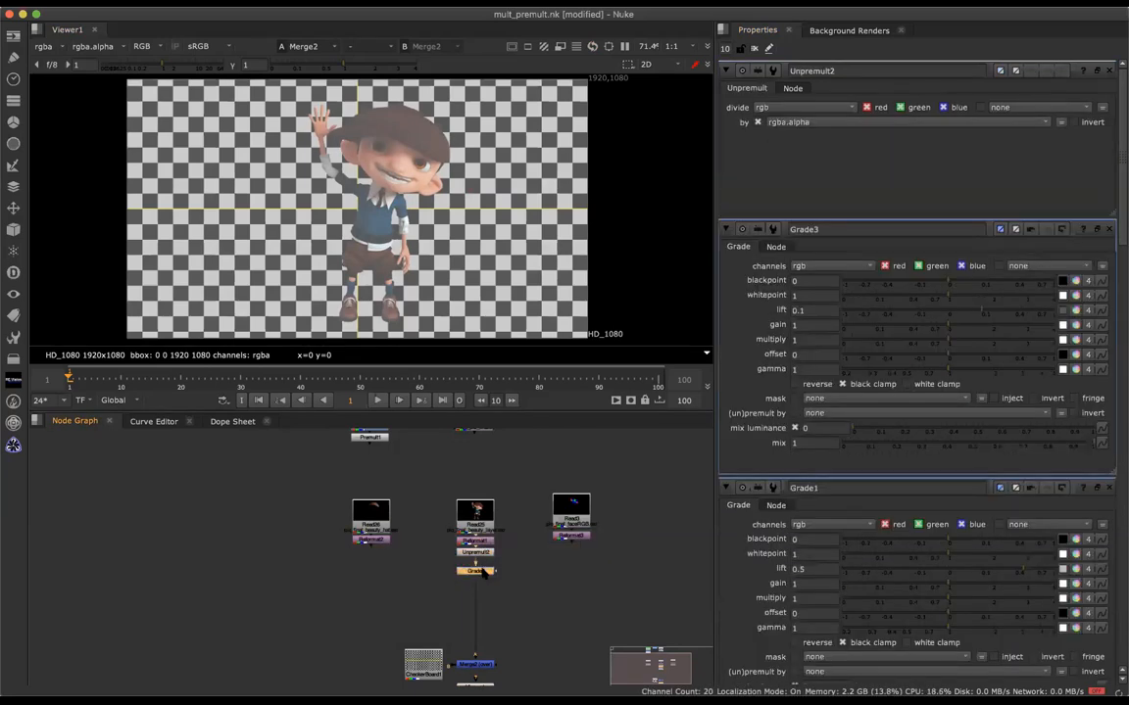
key("Tab")
type("pre")
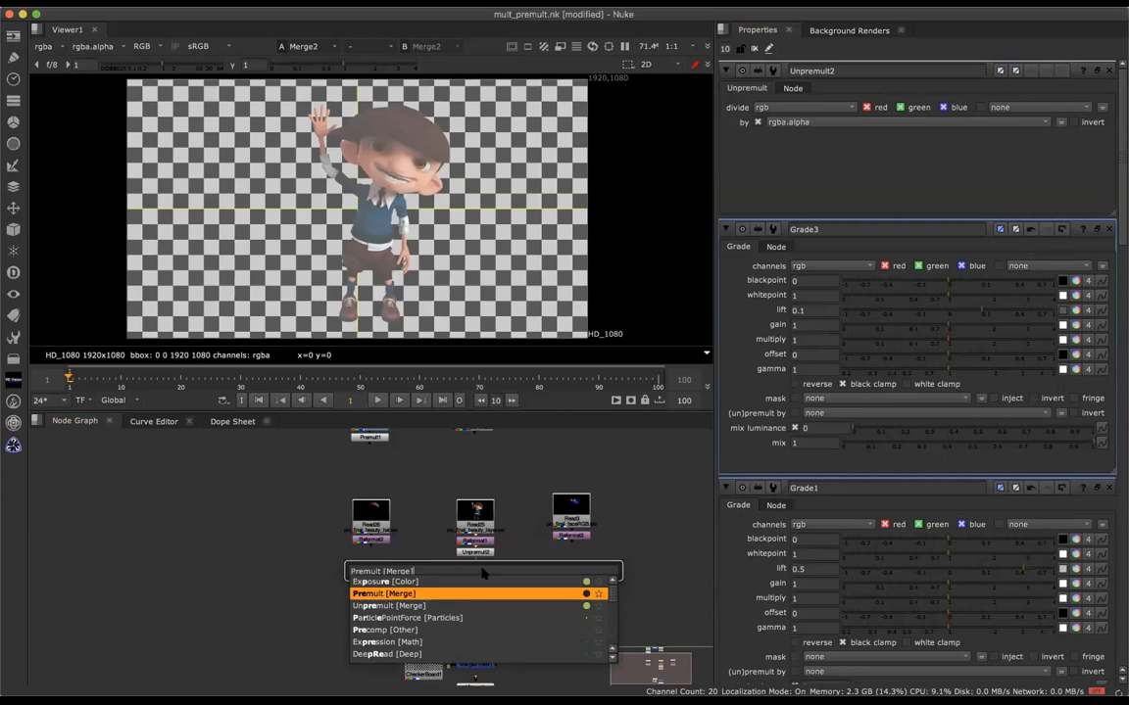
key("Return")
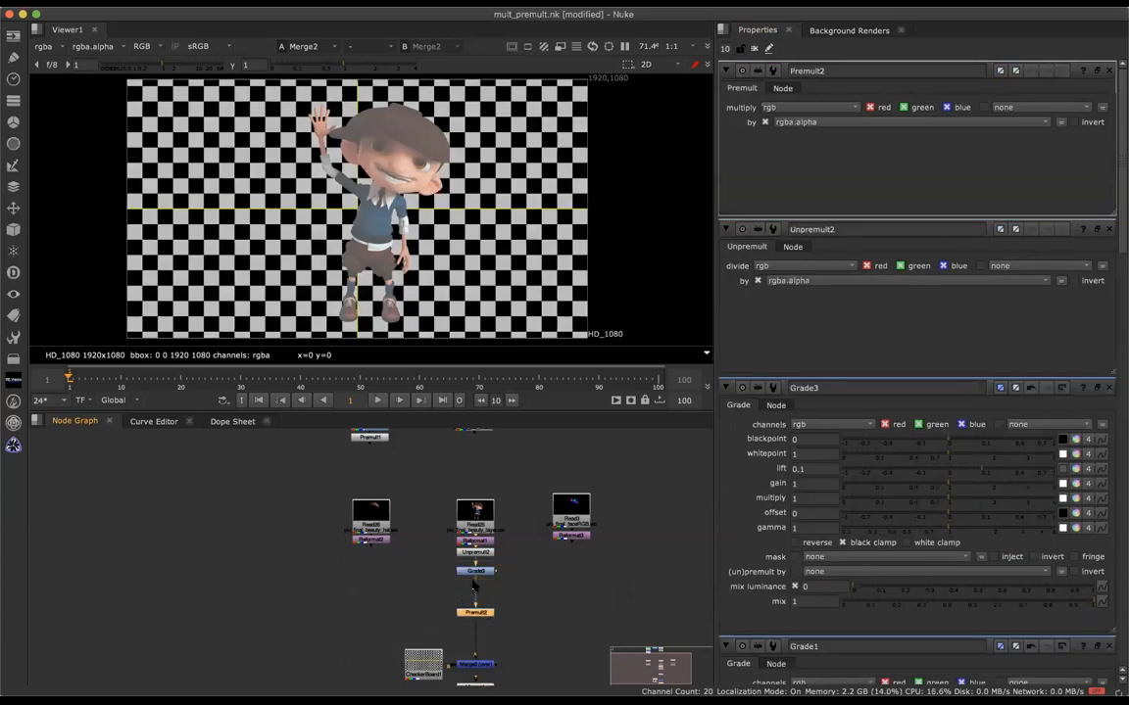
Toggle Unpremult2 and Premult2 together off and on to compare the composite with and without them
left_click(477, 555, "shift")
key("d")
key("d")
key("d")
key("d")
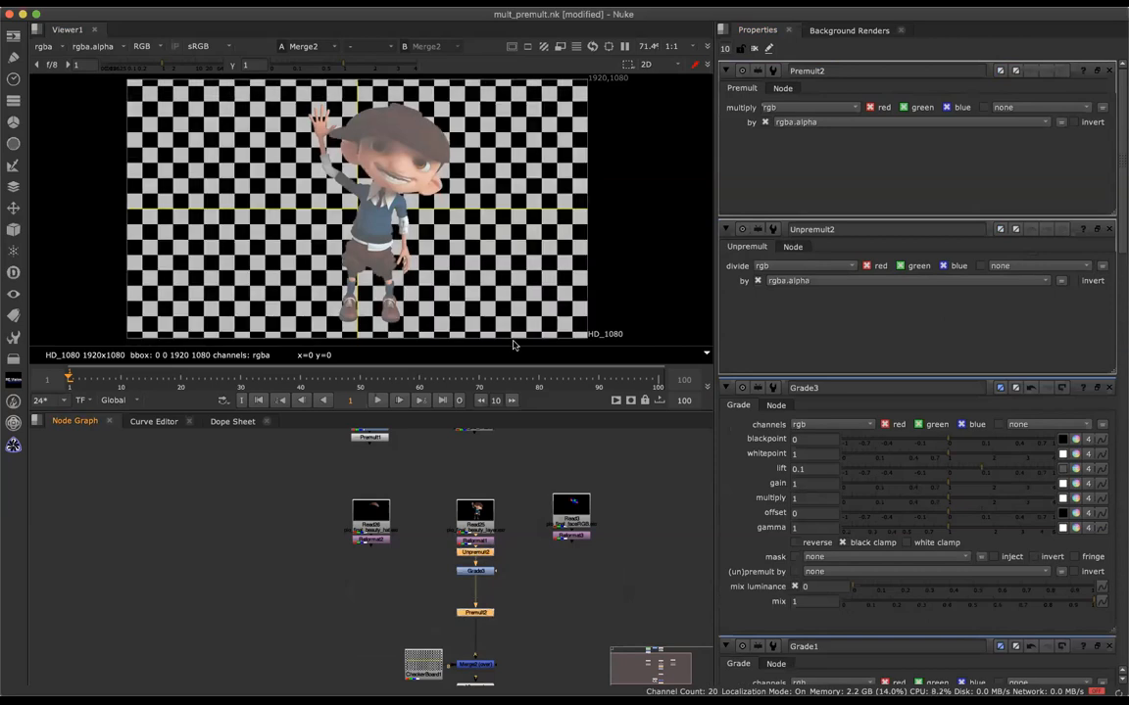
Toggle Grade3 off and on repeatedly to compare the original and graded character over the checkerboard
left_click(480, 573)
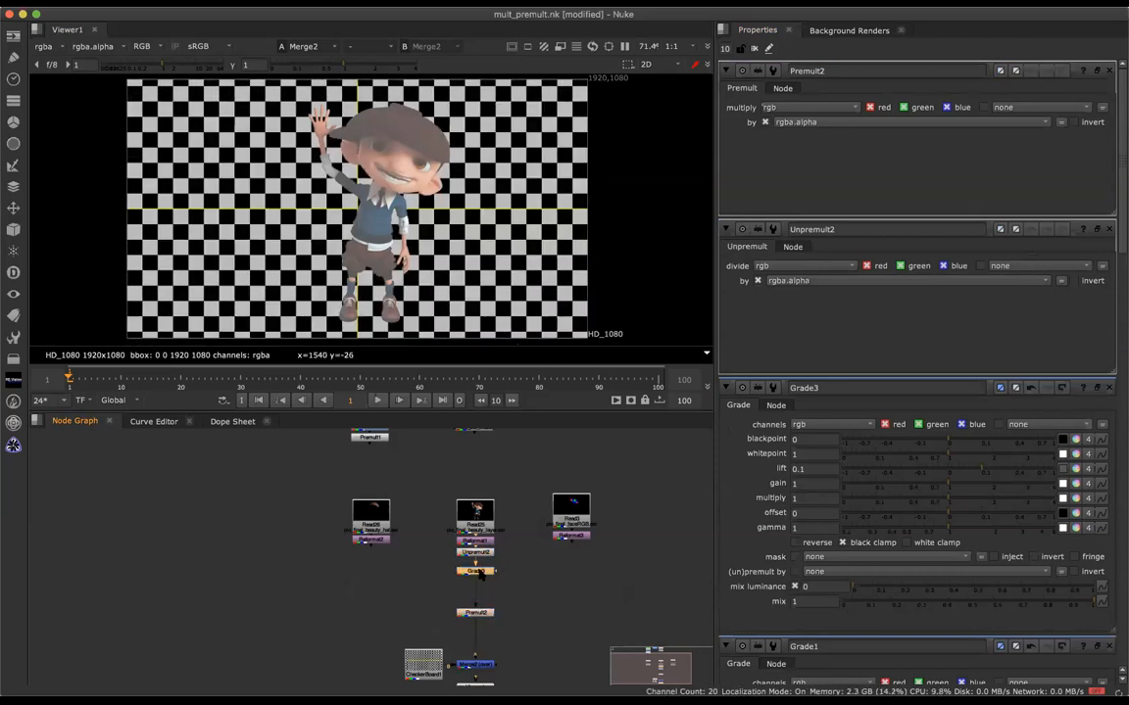
key("d")
key("d")
key("d")
key("d")
key("d")
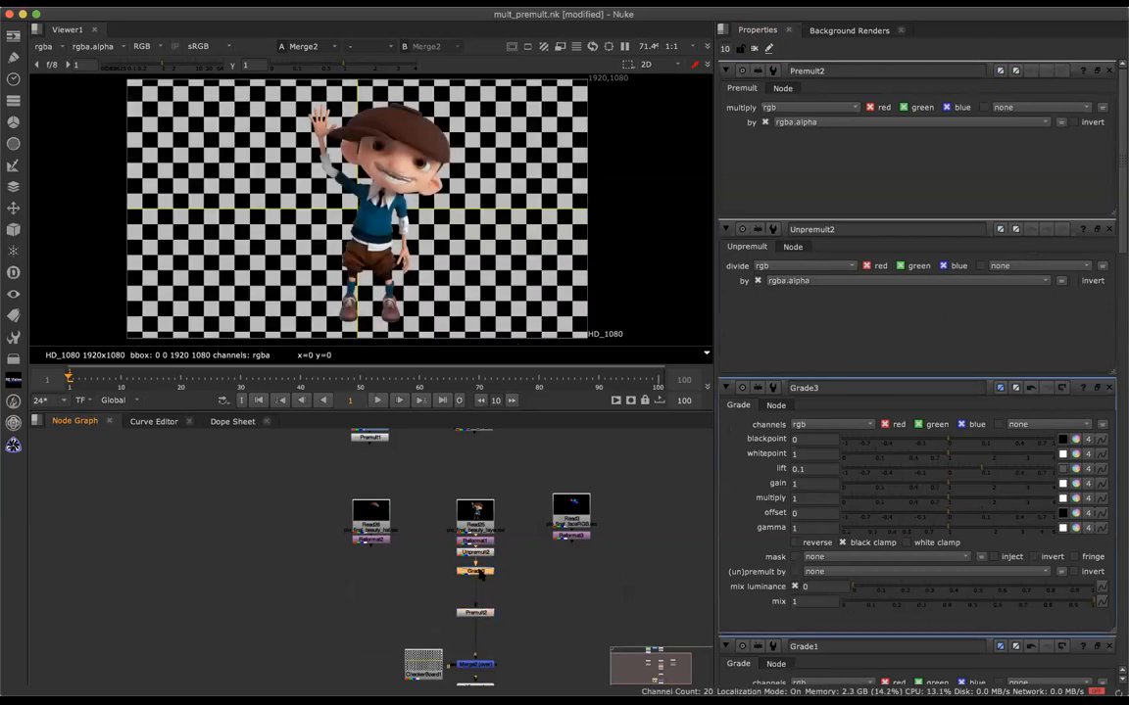
key("d")
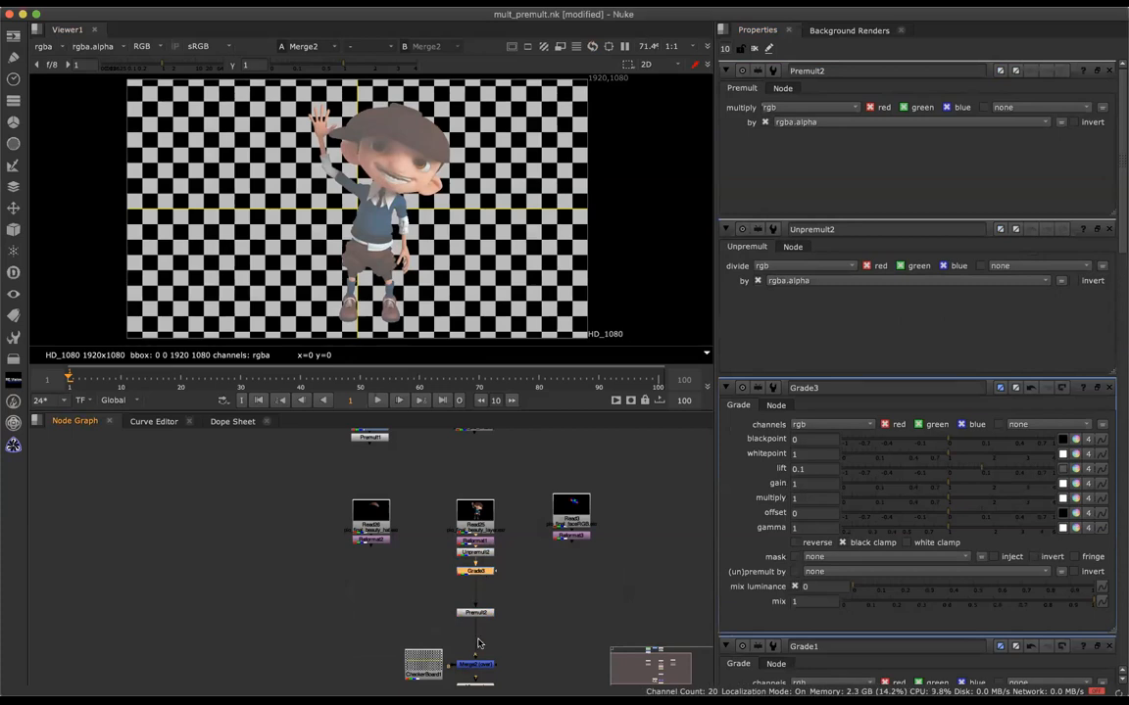
Make room above Premult2, then insert an Exposure node after Grade3 with red, green and blue set to 0.19
left_click_drag(487, 614, 487, 591)
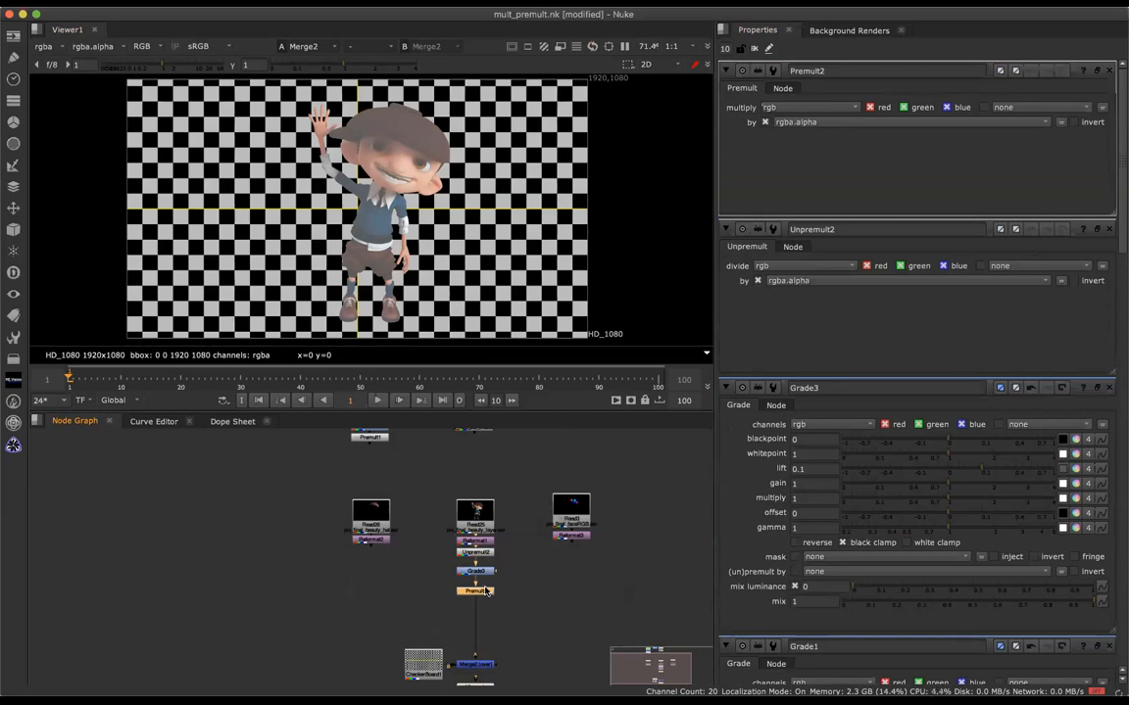
left_click(478, 601)
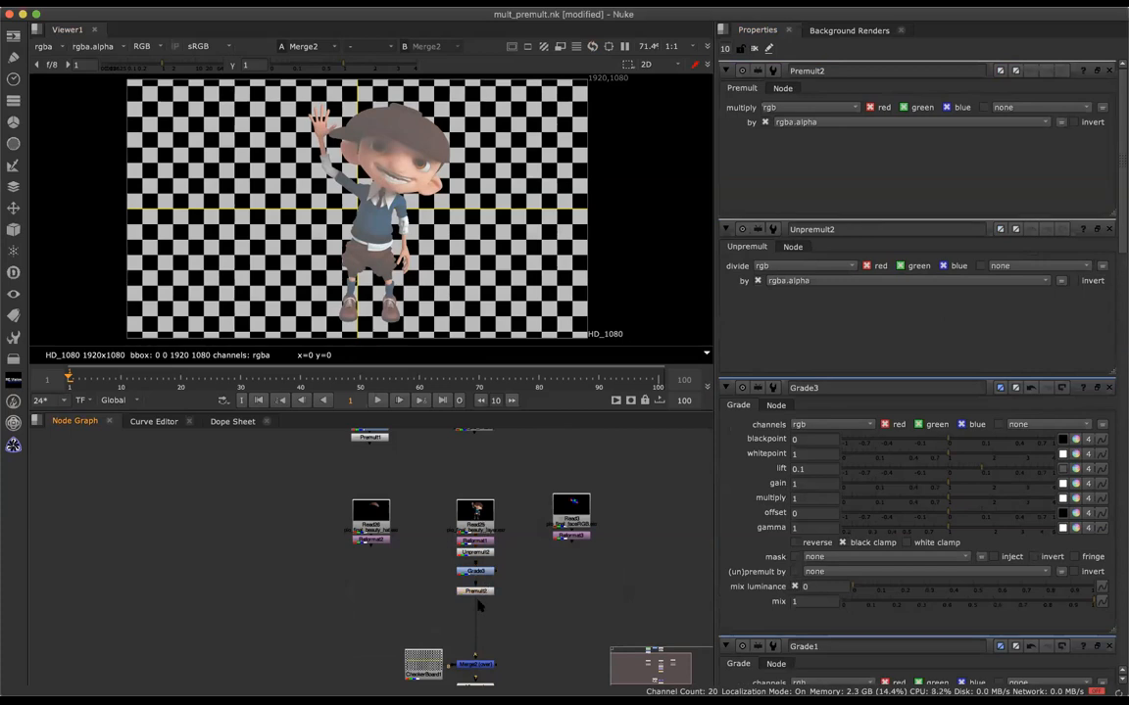
left_click_drag(478, 601, 478, 639)
left_click(478, 552)
left_click(480, 572)
key("Tab")
type("ex")
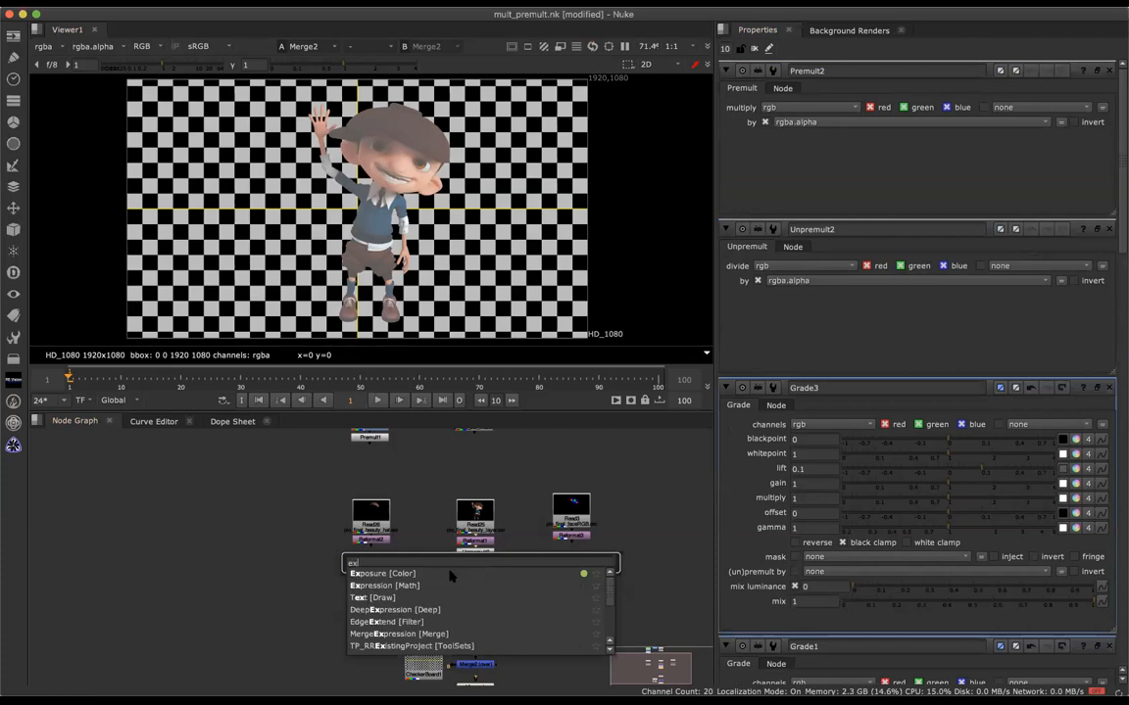
key("Return")
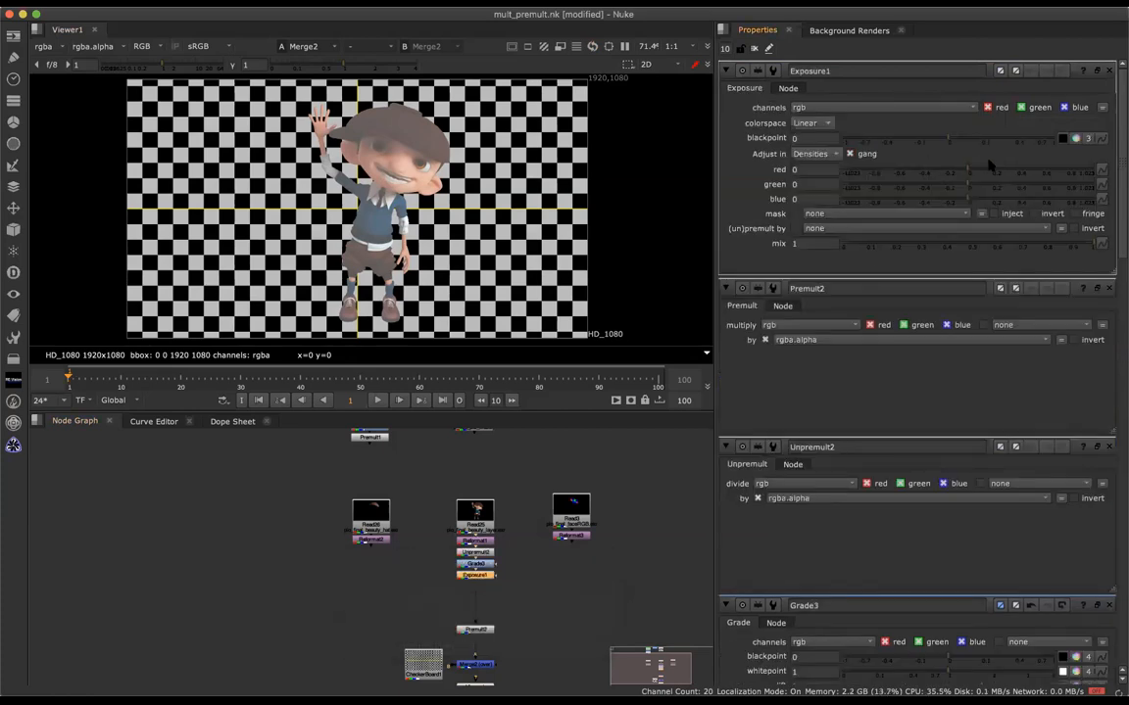
left_click_drag(968, 170, 991, 171)
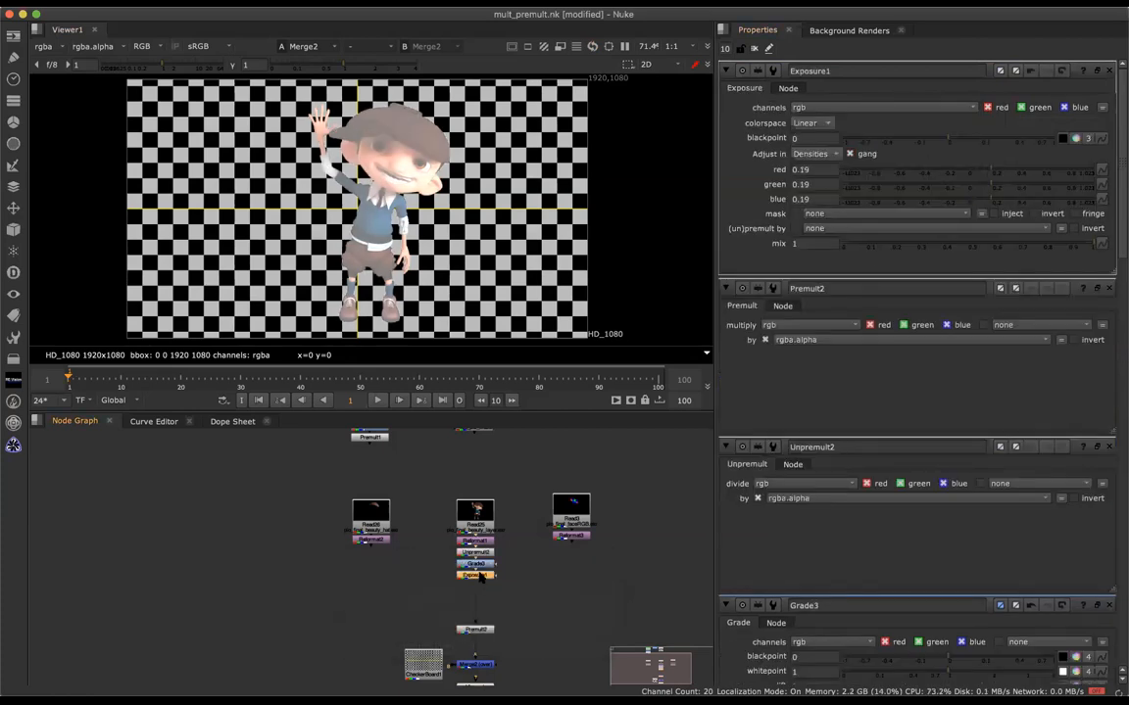
Insert a Saturation node after Exposure1 and set its saturation to 0.3
key("Tab")
type("sat")
key("Return")
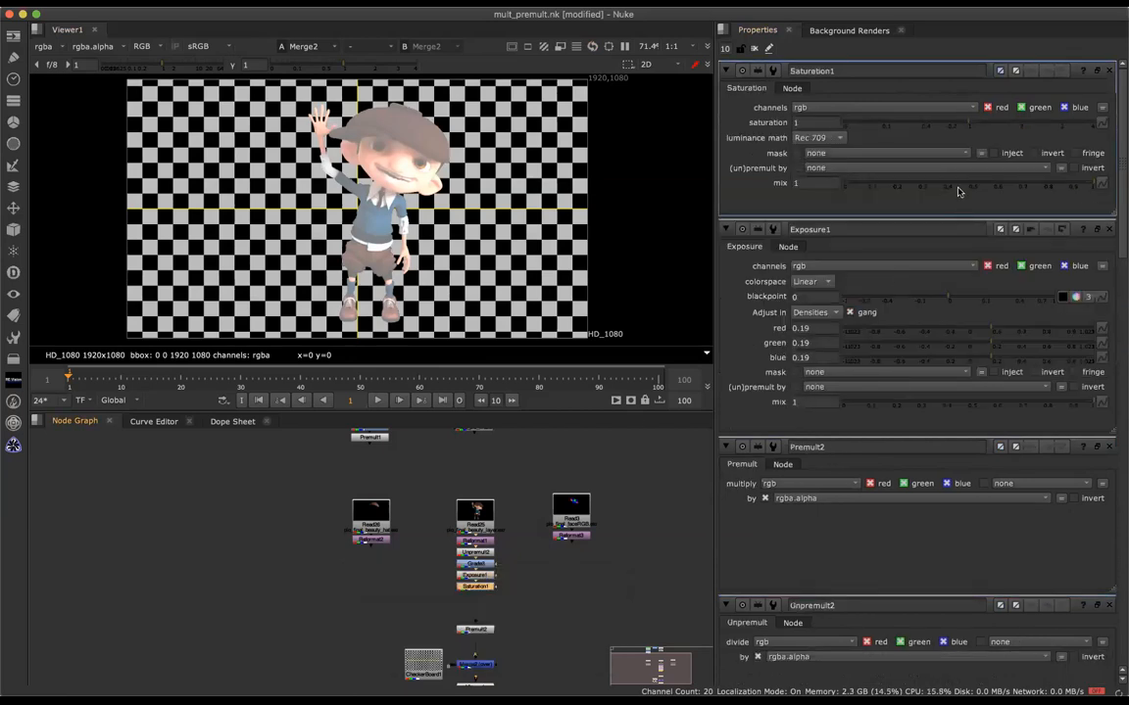
left_click(909, 134)
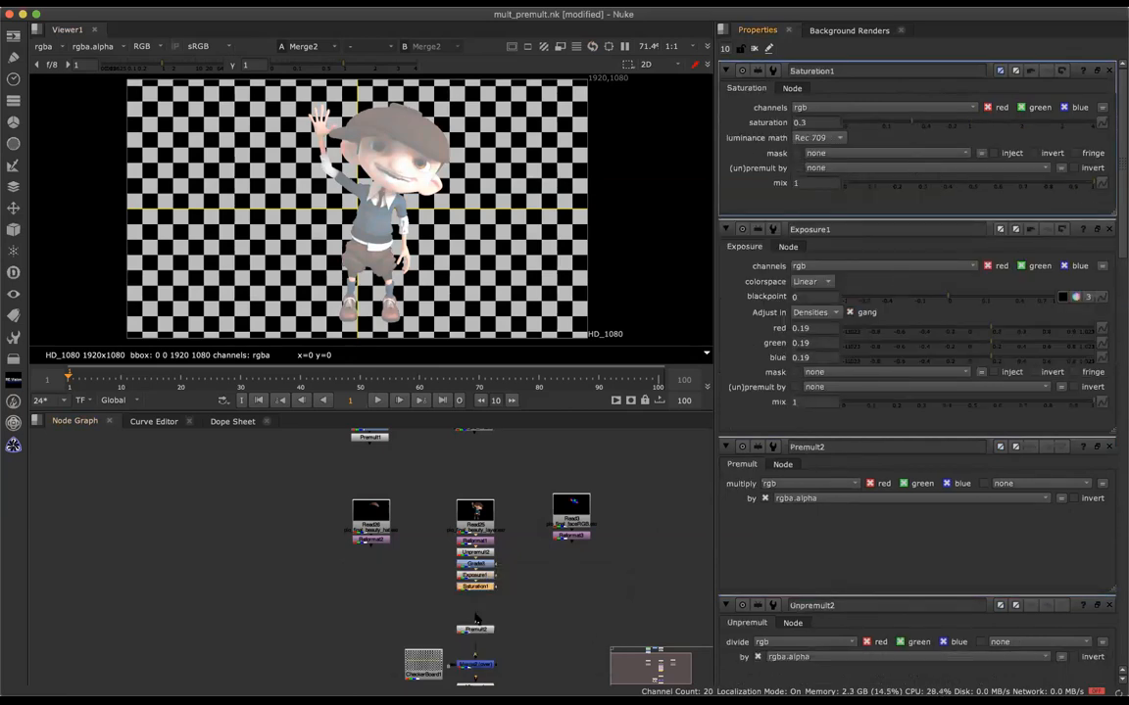
Insert a ColorCorrect node after Saturation1 with master contrast 1.78, and move Premult2 up beneath it
key("Tab")
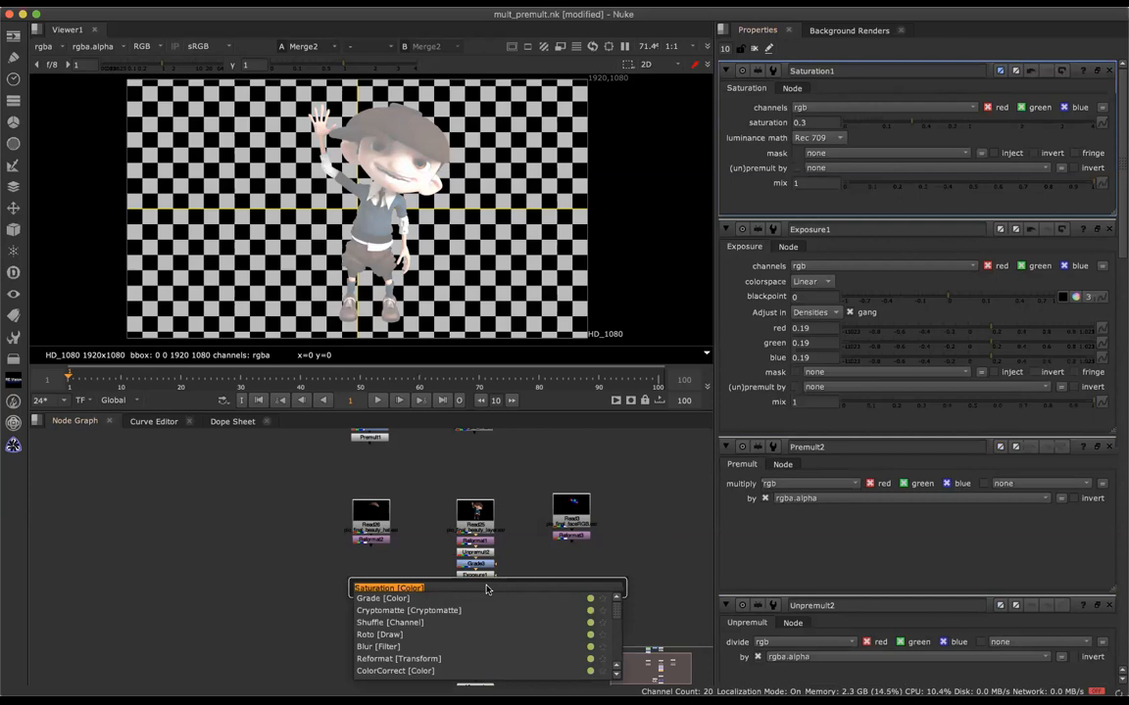
type("c")
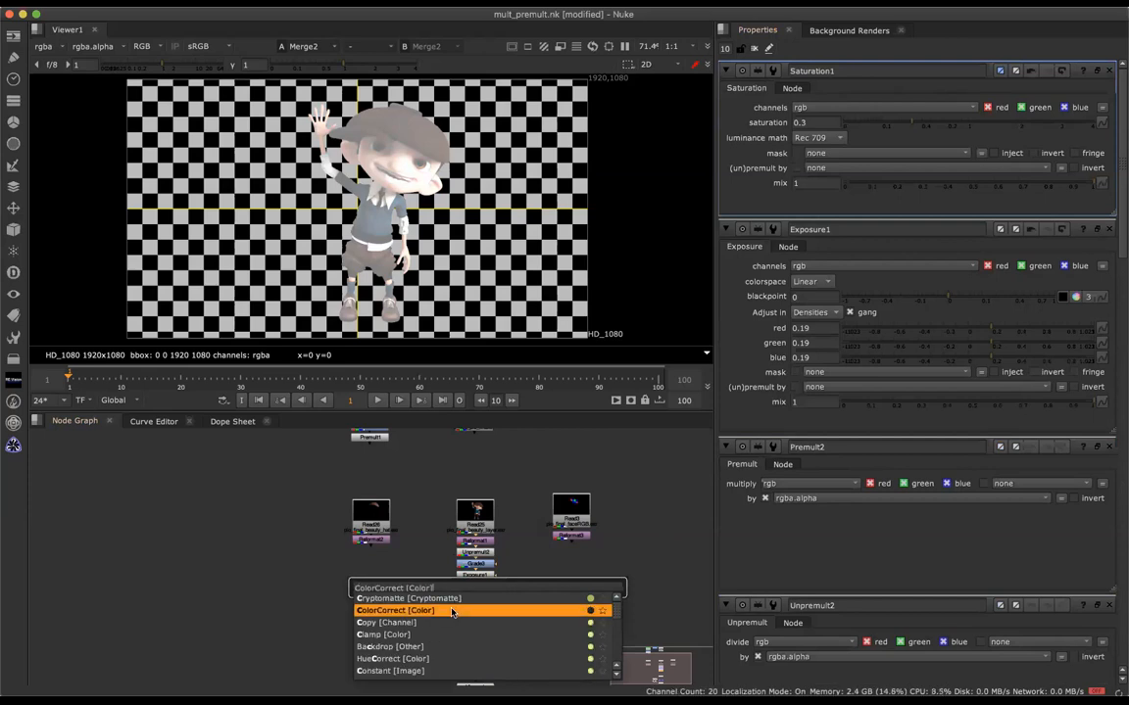
left_click(452, 611)
left_click(985, 150)
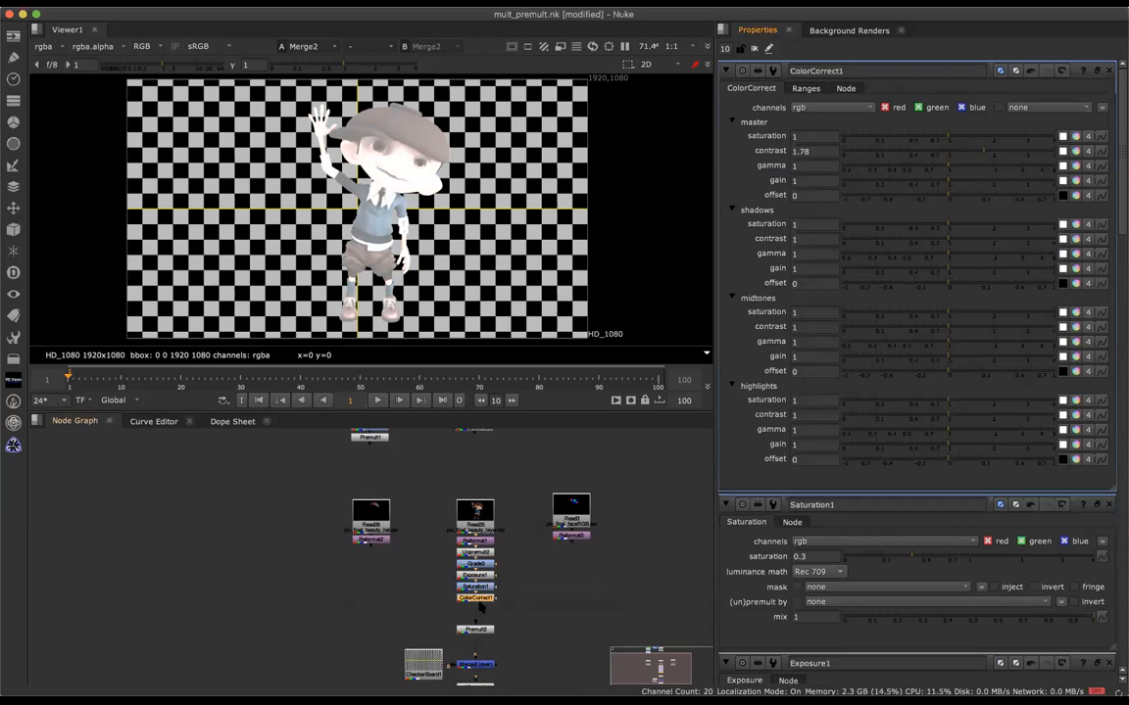
left_click_drag(482, 624, 483, 613)
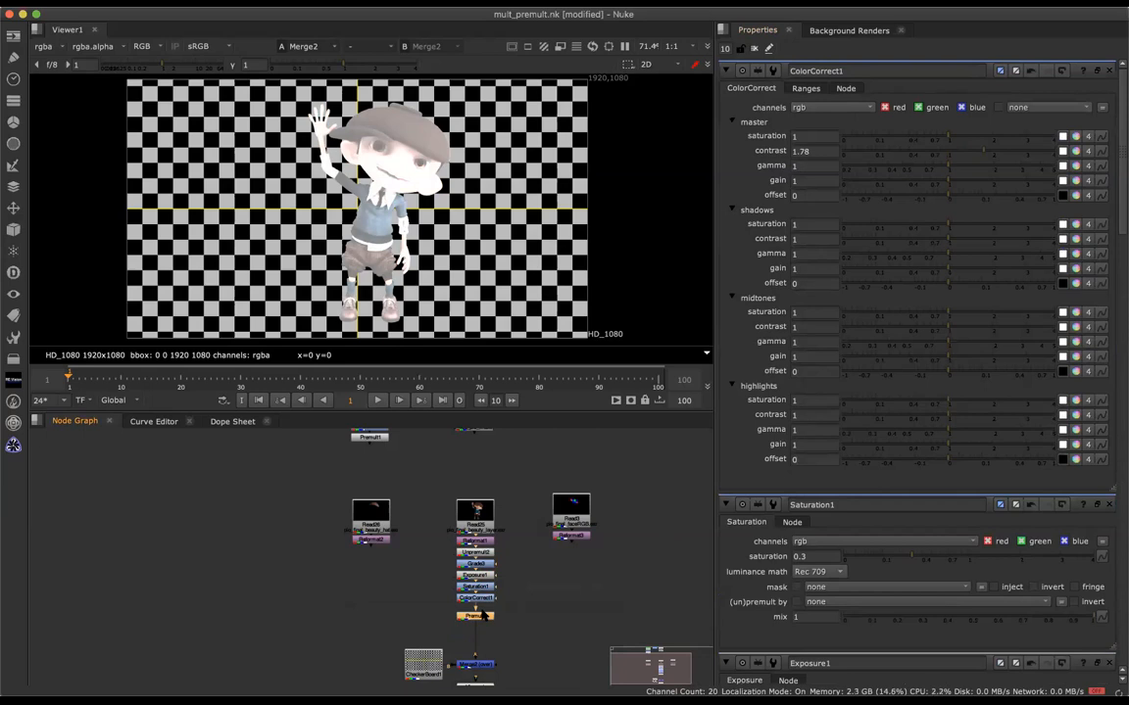
Delete Unpremult2, Exposure1, Saturation1, ColorCorrect1 and Premult2, keeping only Grade3 between Reformat1 and Merge2
left_click(482, 555)
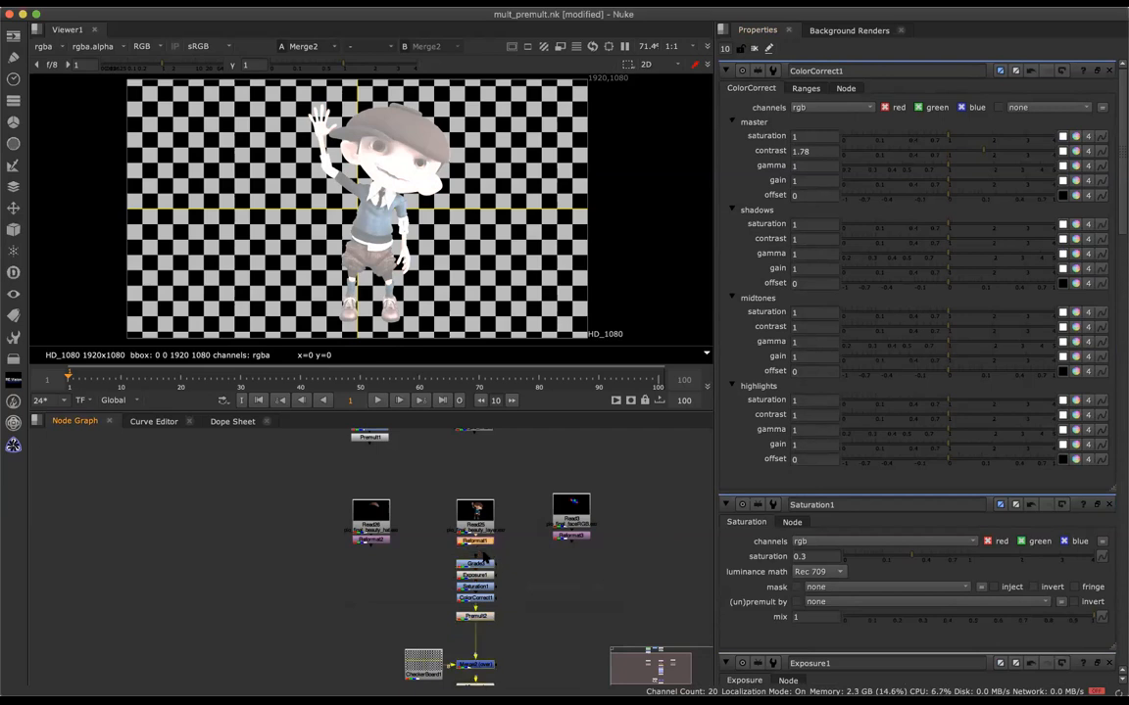
key("Delete")
left_click_drag(524, 625, 422, 573)
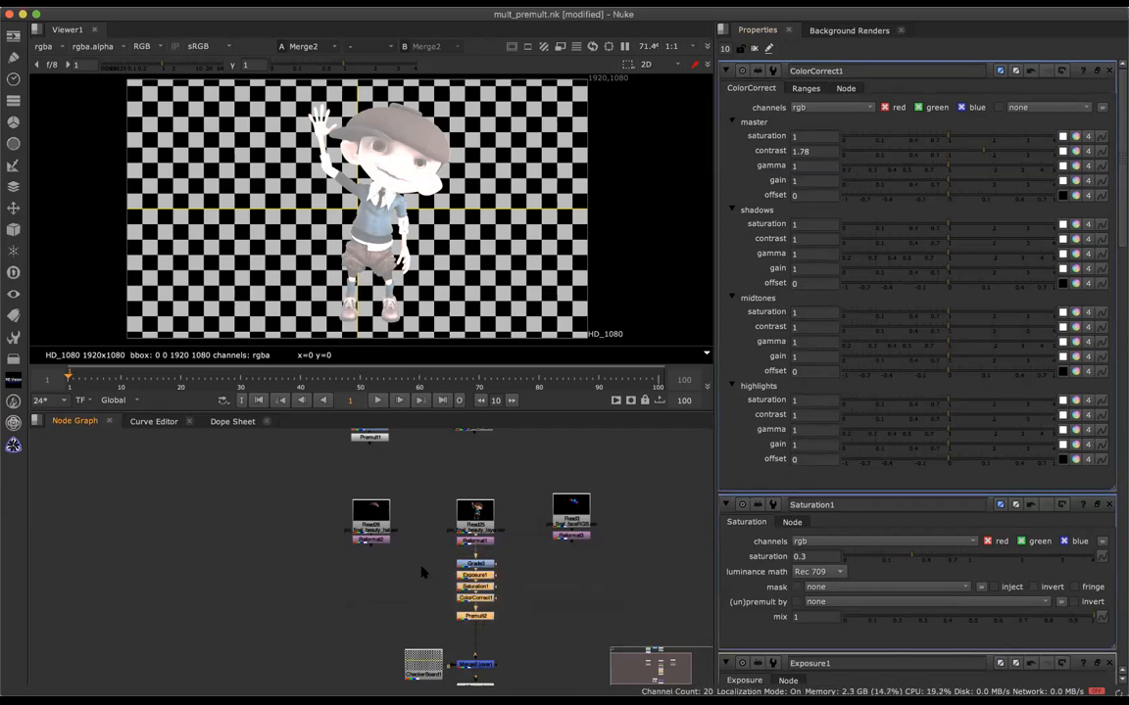
key("Delete")
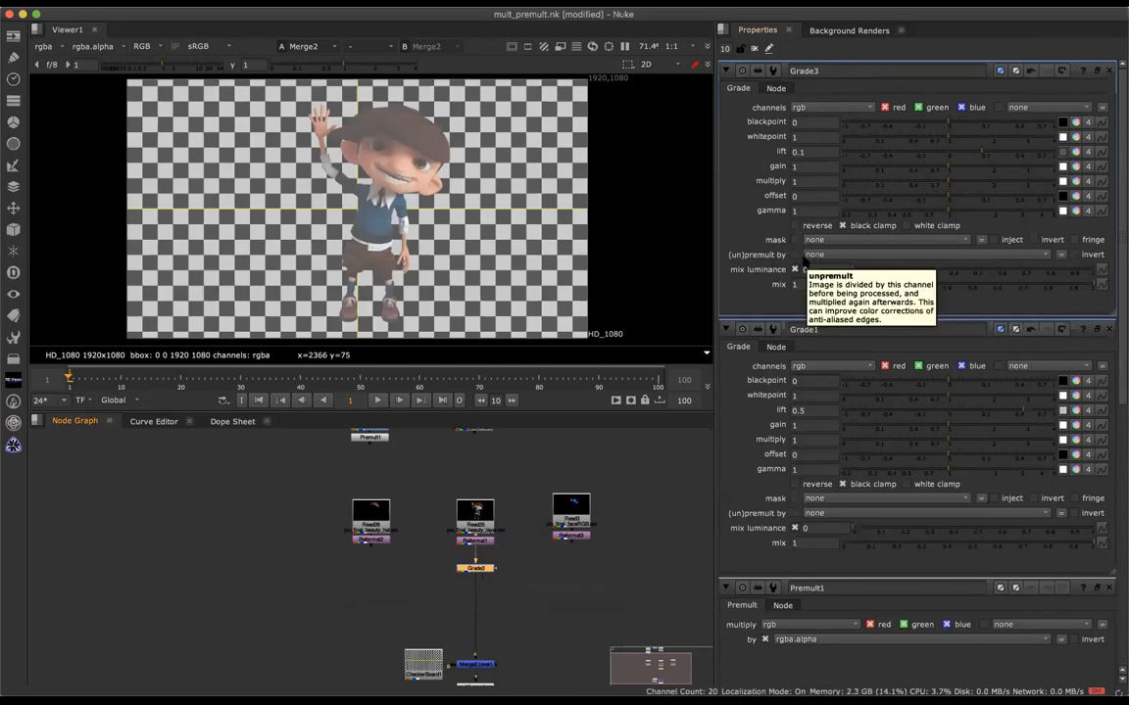
Set Grade3's (un)premult by channel to rgba.alpha, switching it to none and back to rgba.alpha to compare the result
left_click(823, 254)
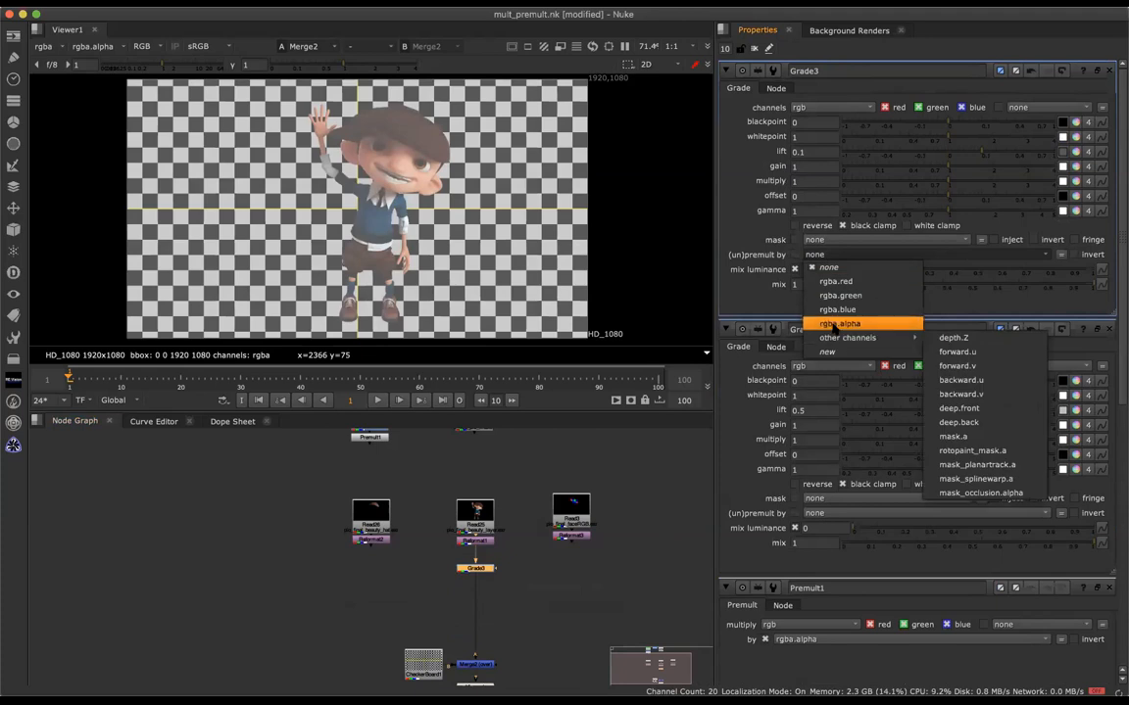
left_click(832, 314)
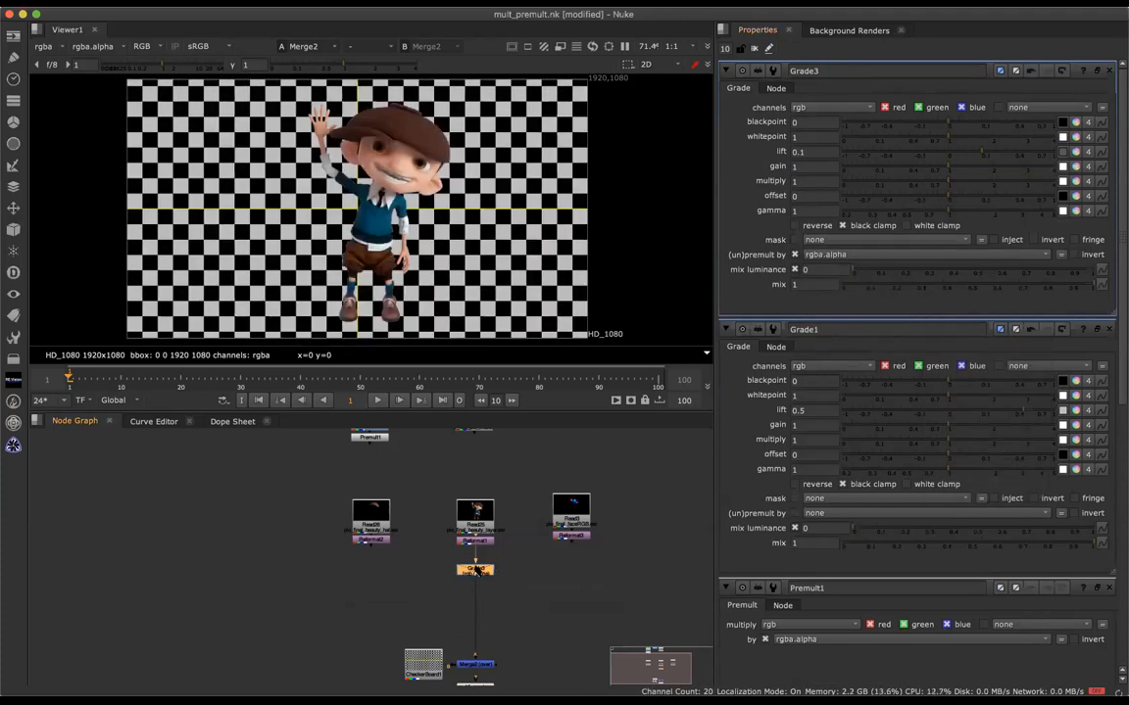
left_click(823, 253)
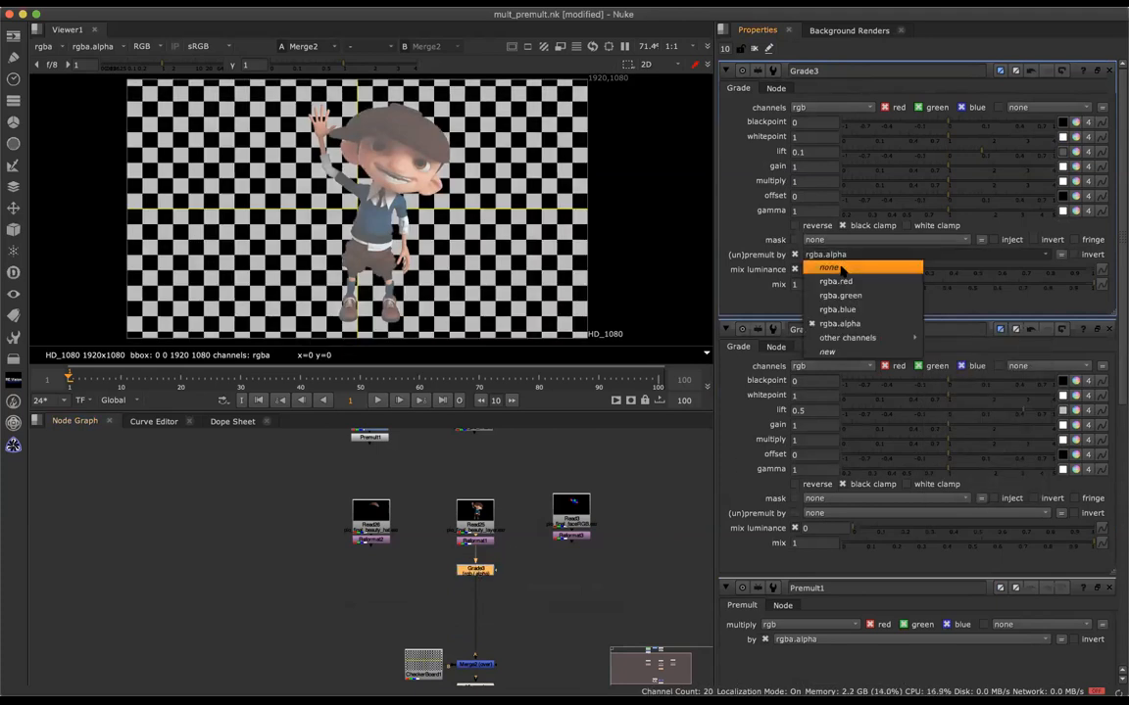
left_click(839, 259)
left_click(841, 255)
left_click(845, 265)
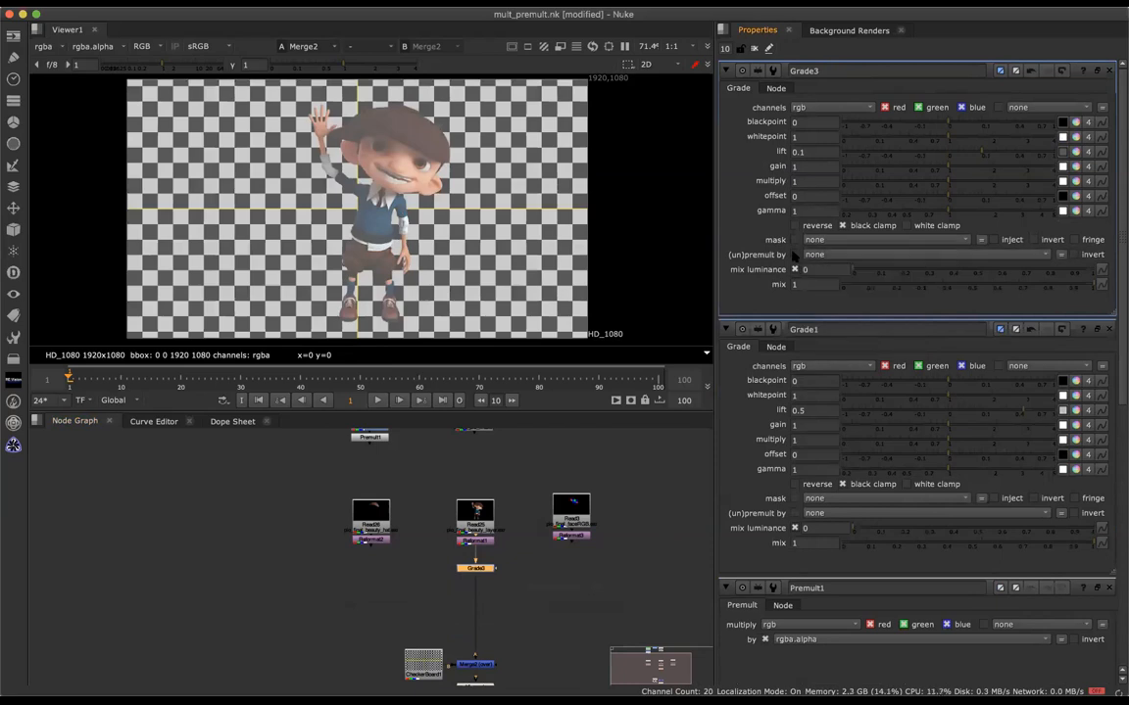
left_click(841, 257)
left_click(848, 324)
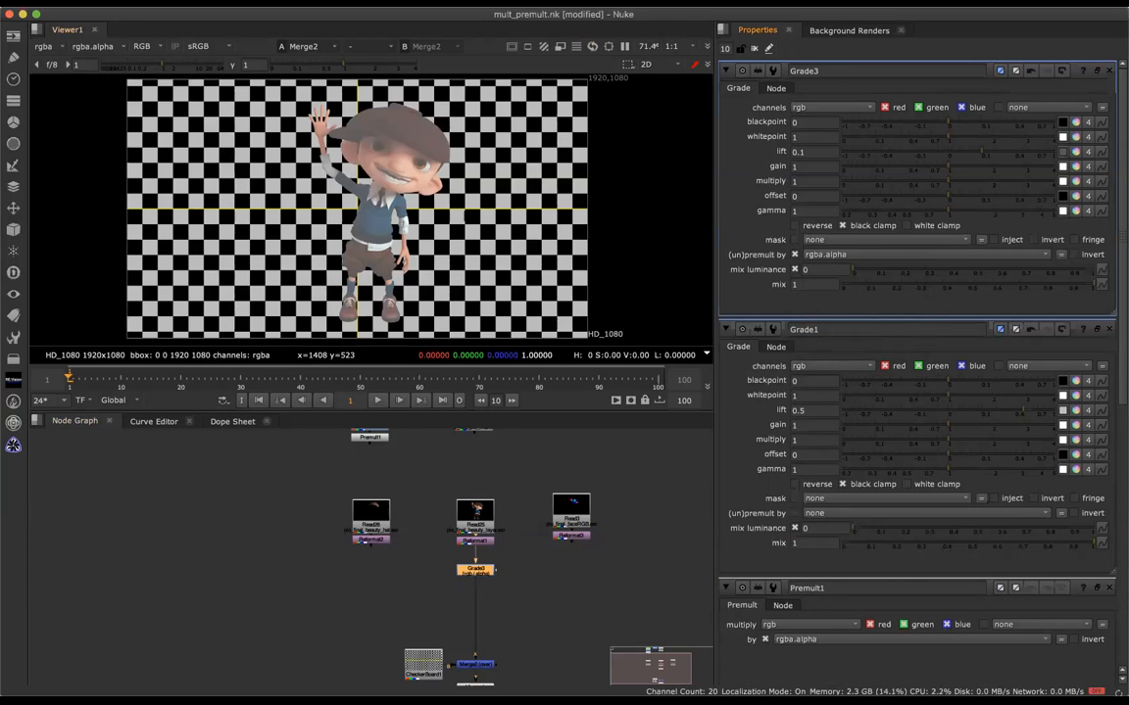
Duplicate Grade3 three times in a chain beneath it, spread the nodes apart, and open the copies' properties
left_click(484, 573)
key("super+c")
key("super+v")
key("super+v")
key("super+v")
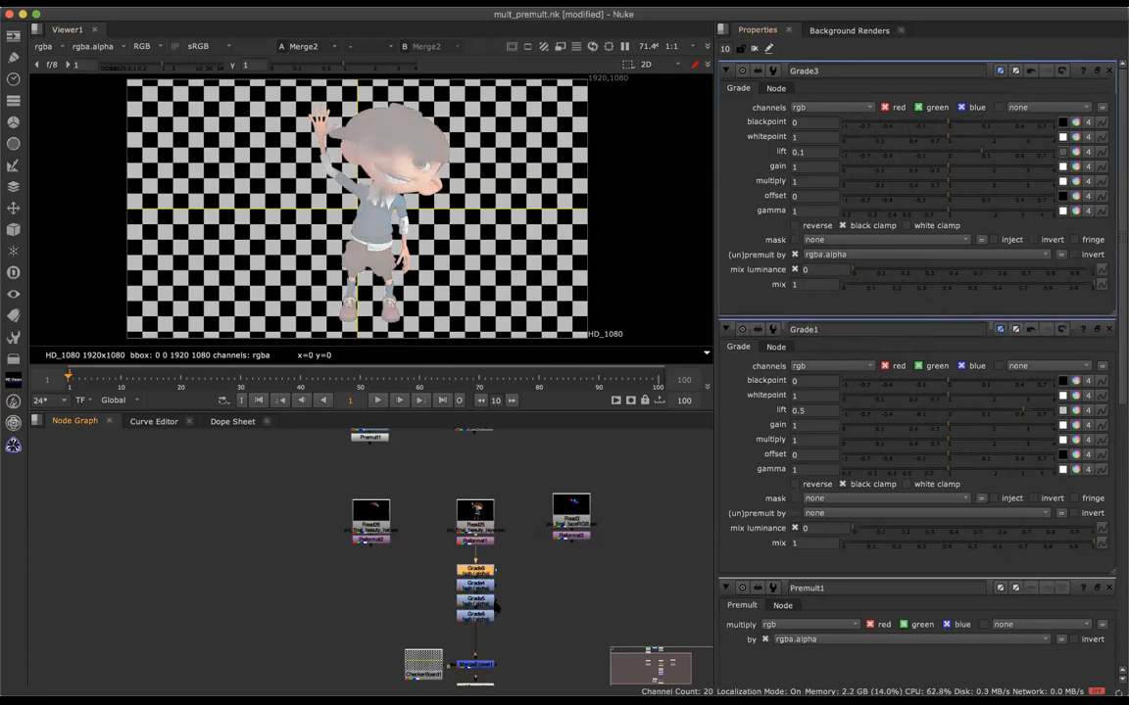
double_click(487, 589)
mouse_move(485, 575)
left_mouse_down()
mouse_move(485, 560)
mouse_move(483, 578)
left_mouse_up()
double_click(484, 600)
double_click(485, 615)
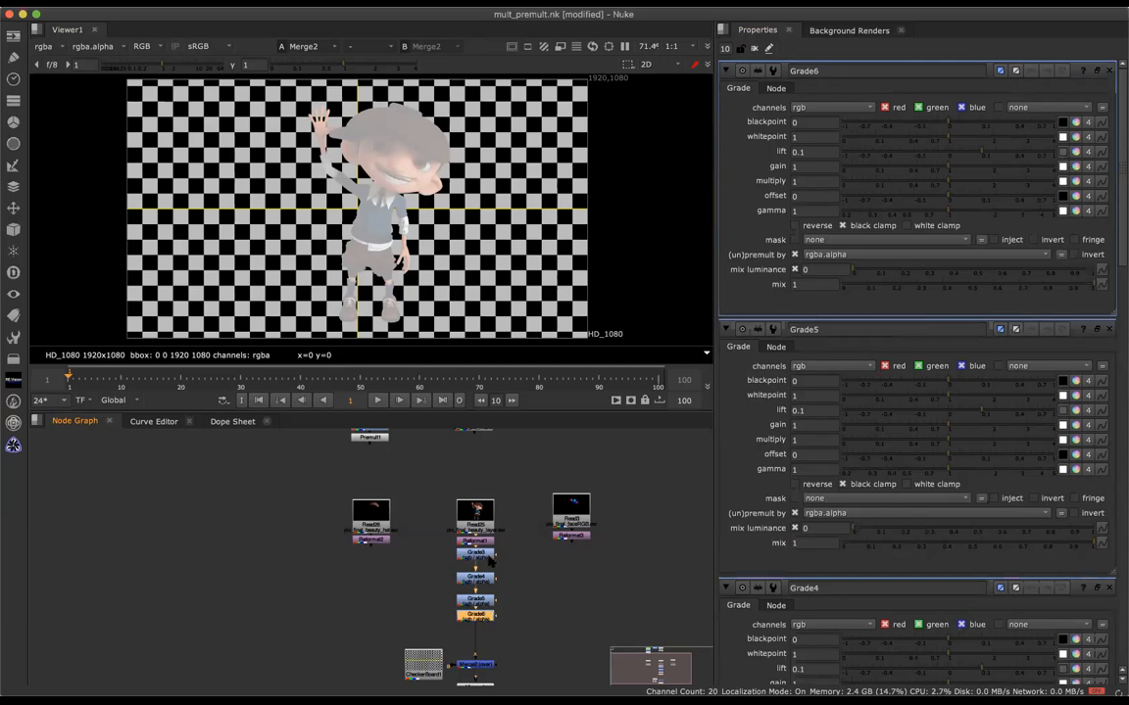
Delete Grade3 and its three copies so Reformat1 feeds straight into Merge2
left_click(475, 557)
double_click(482, 542)
left_click_drag(439, 482, 517, 554)
left_click_drag(439, 548, 544, 632)
key("Delete")
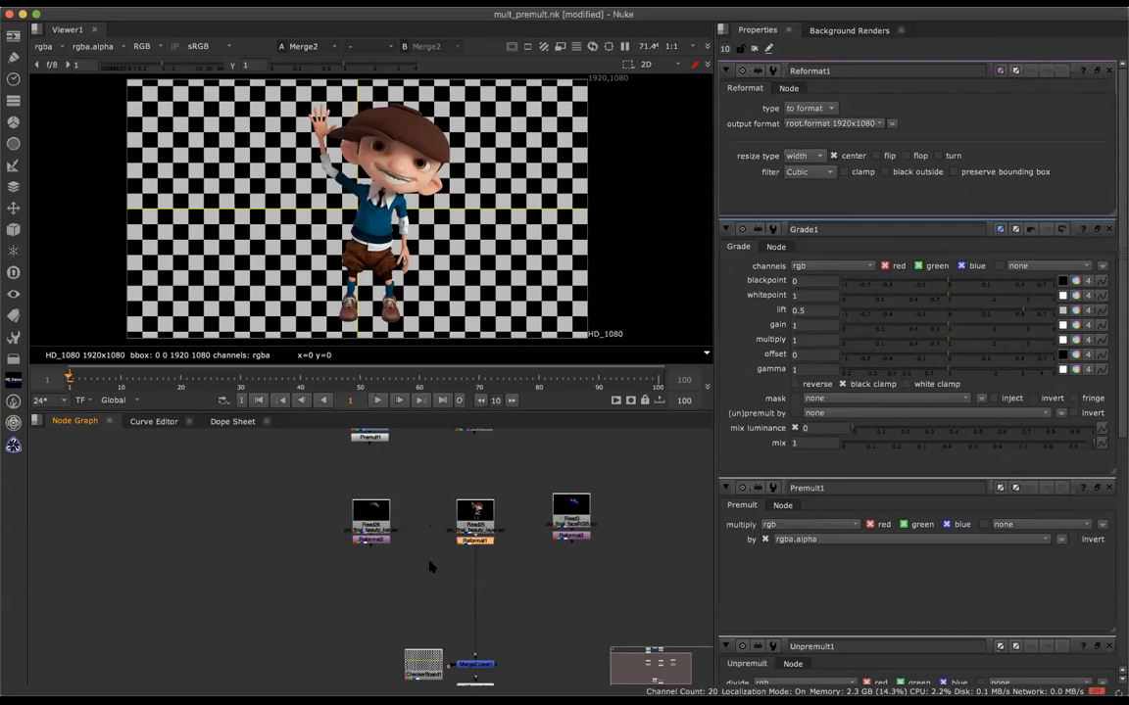
View the Read25 beauty layer and then the Read26 hat layer in the viewer
scroll(422, 572, "up", 5)
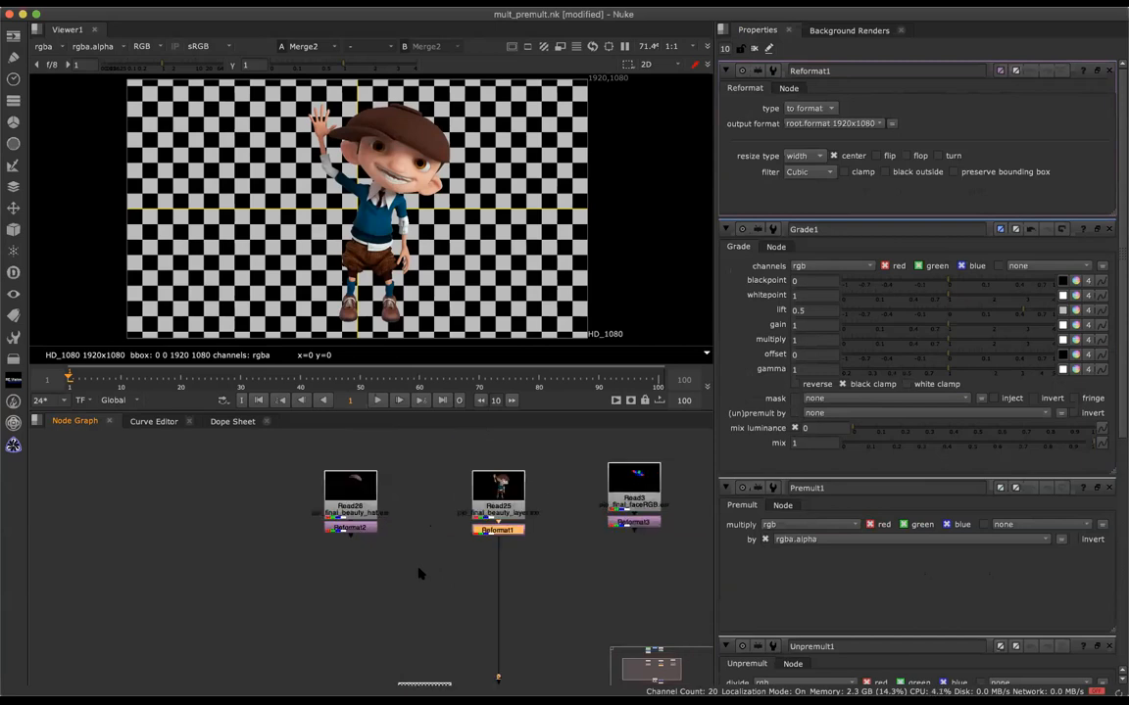
scroll(418, 573, "down", 5)
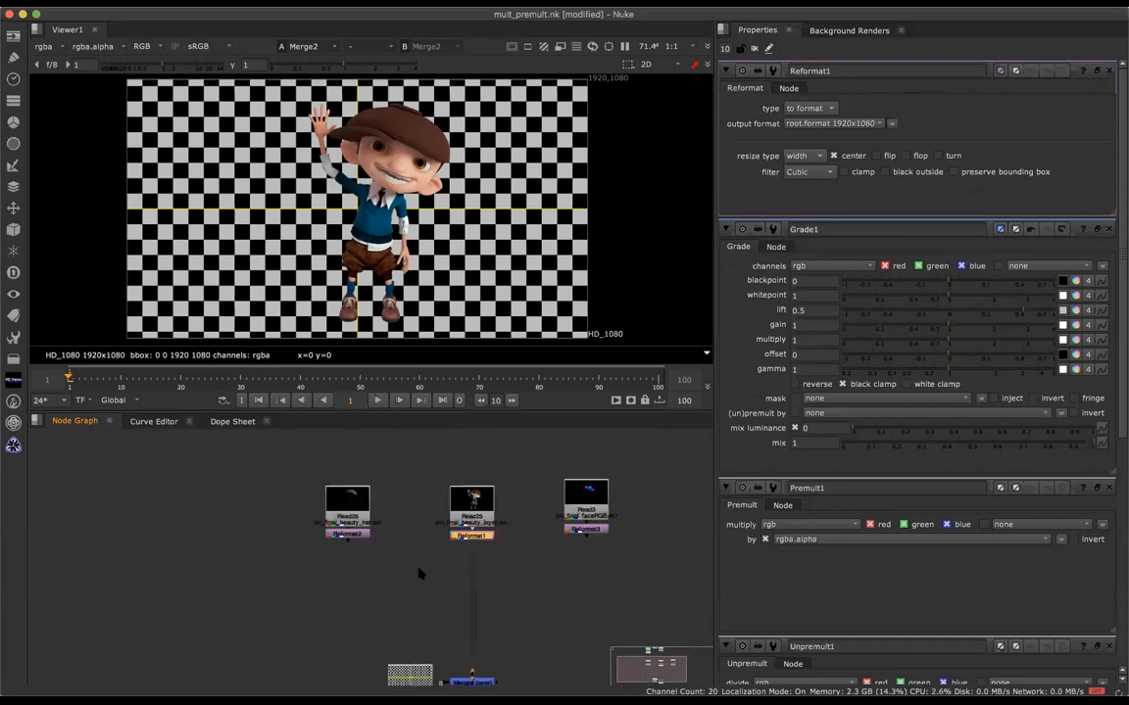
left_click(471, 504)
key("1")
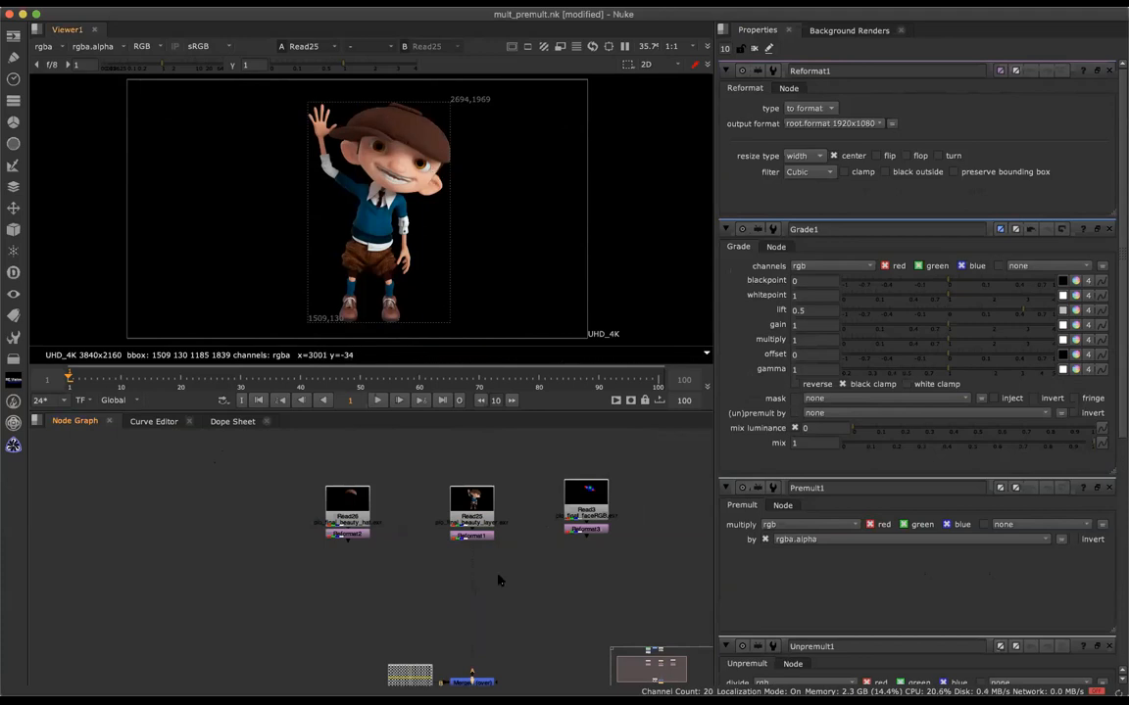
scroll(496, 577, "up", 3)
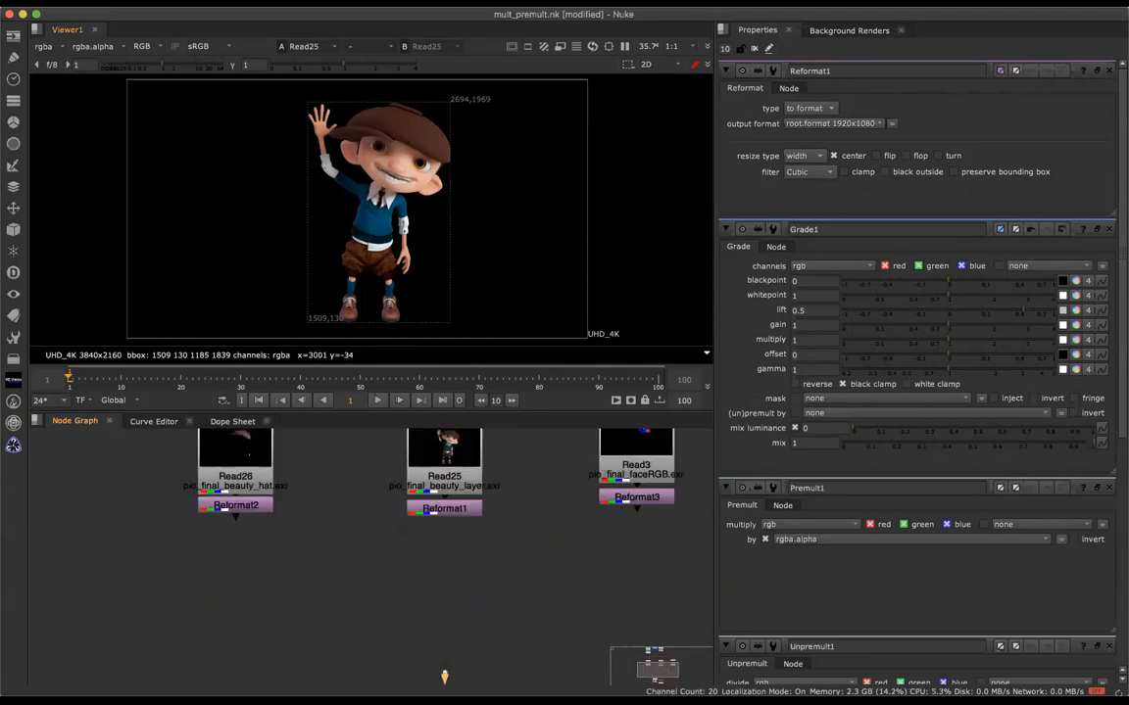
left_click(236, 476)
left_click_drag(444, 674, 366, 675)
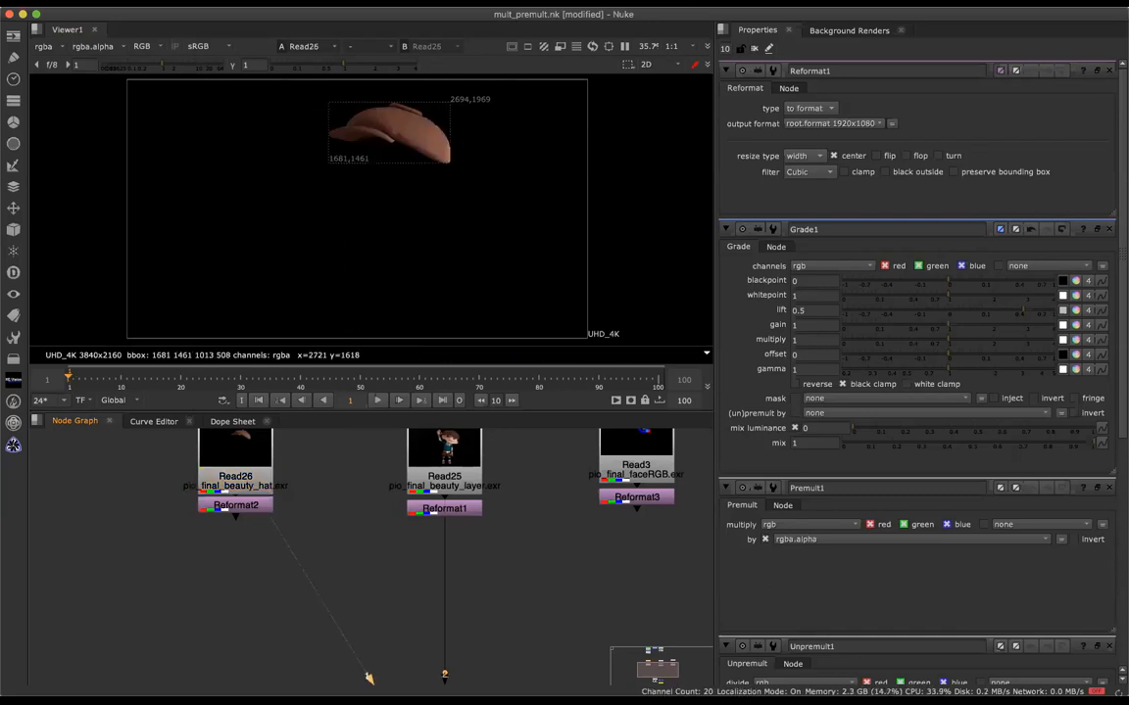
Add a Merge node beneath Reformat1 with Reformat2 as input A and Reformat1 as input B, and set its operation to plus
left_click(250, 507)
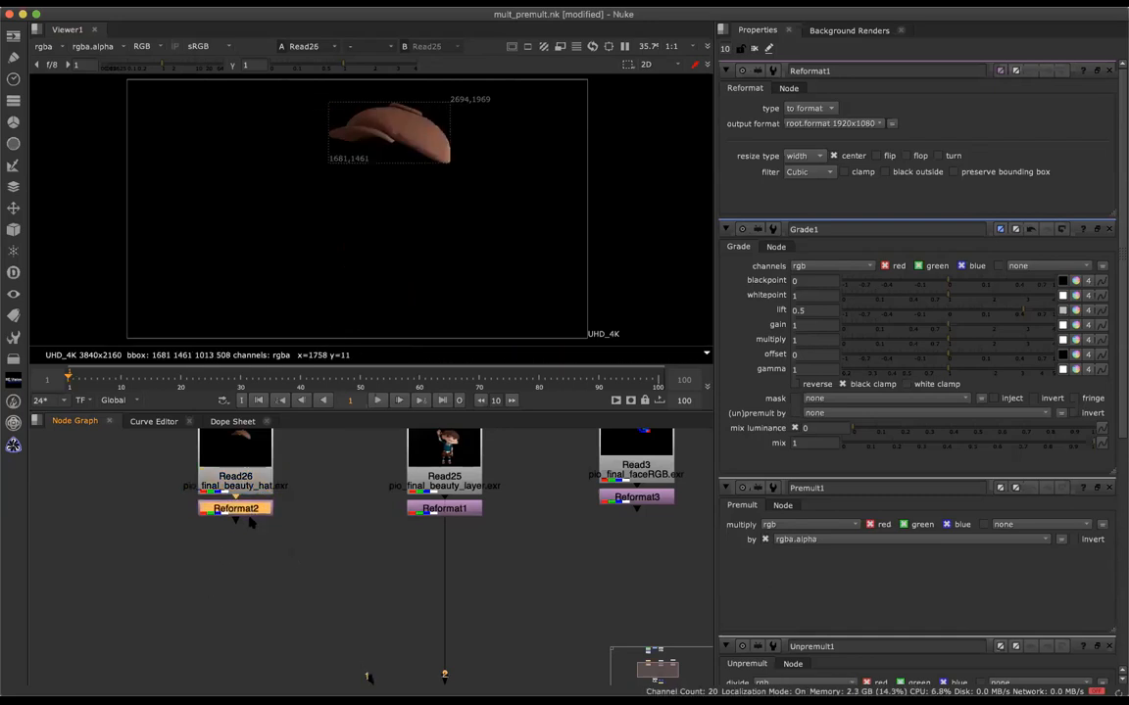
left_click_drag(250, 506, 252, 525)
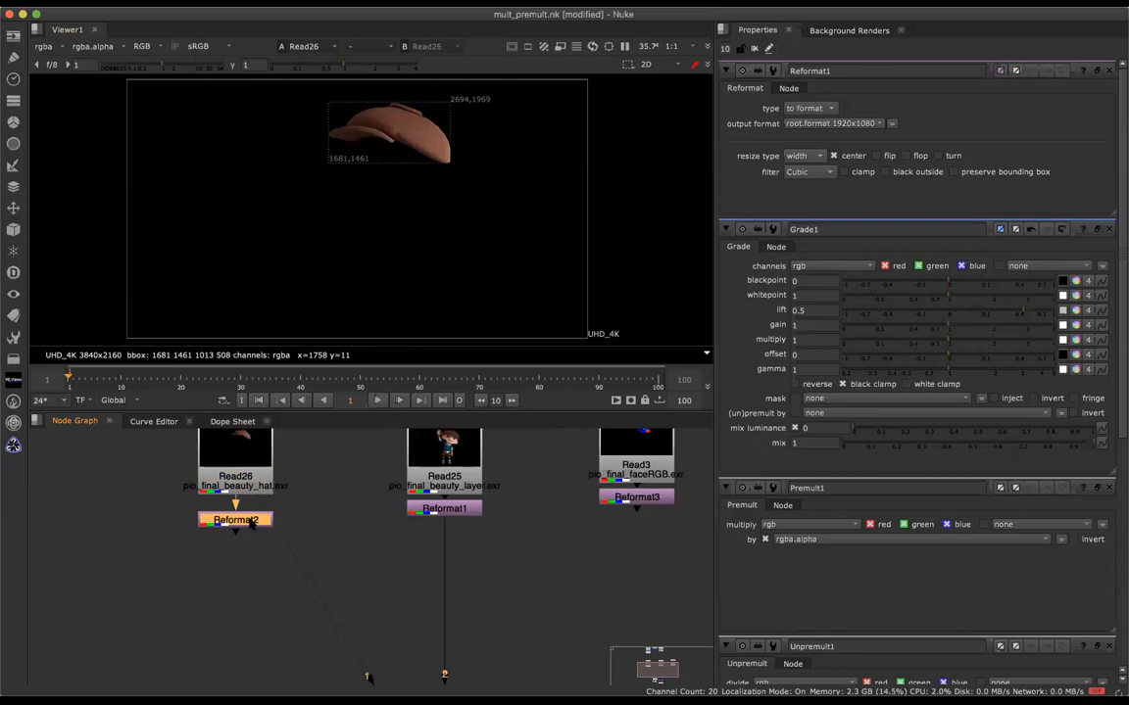
key("m")
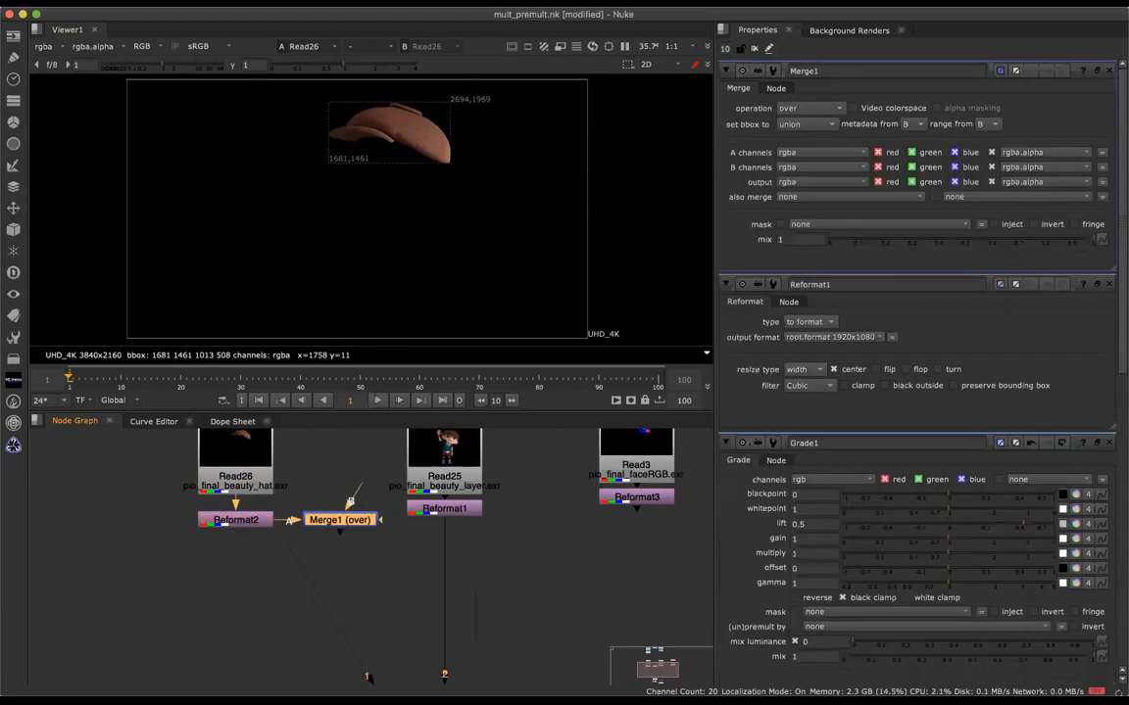
left_click_drag(360, 524, 446, 567)
key("1")
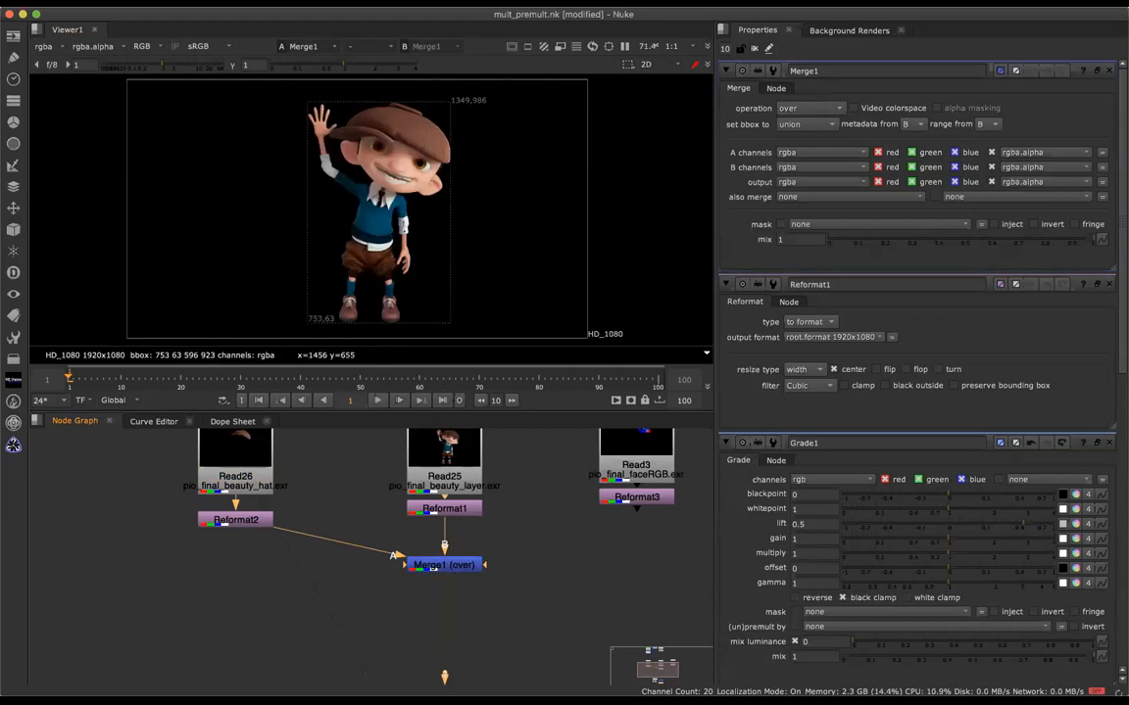
left_click(809, 108)
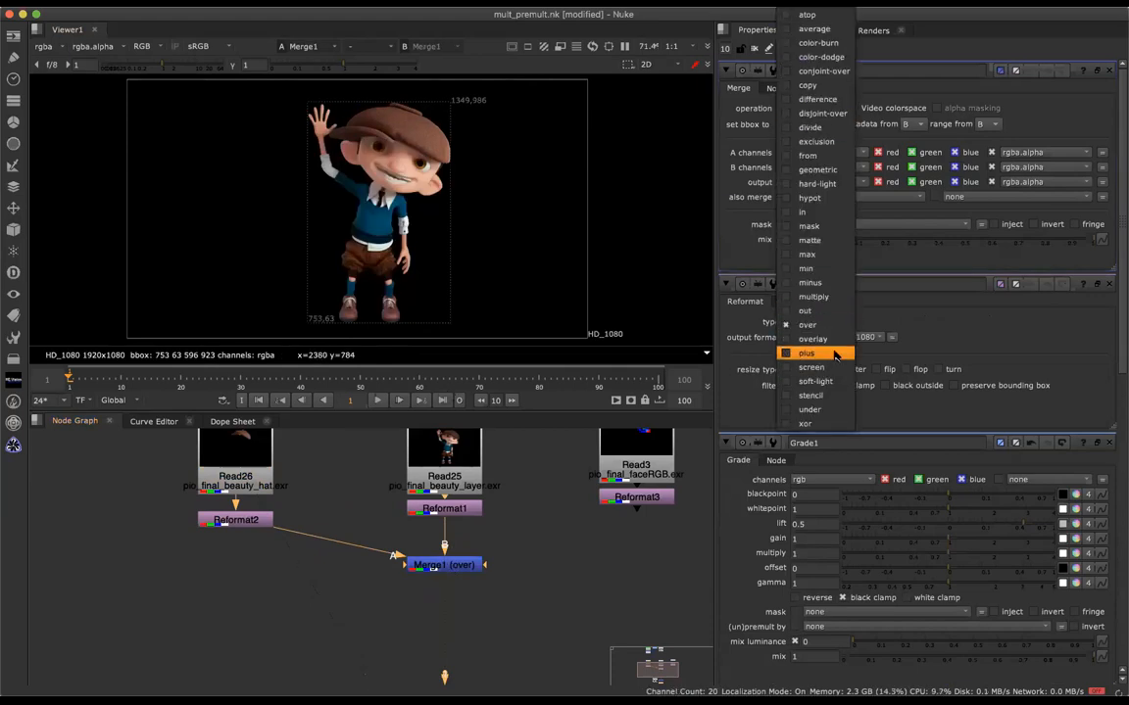
left_click(824, 352)
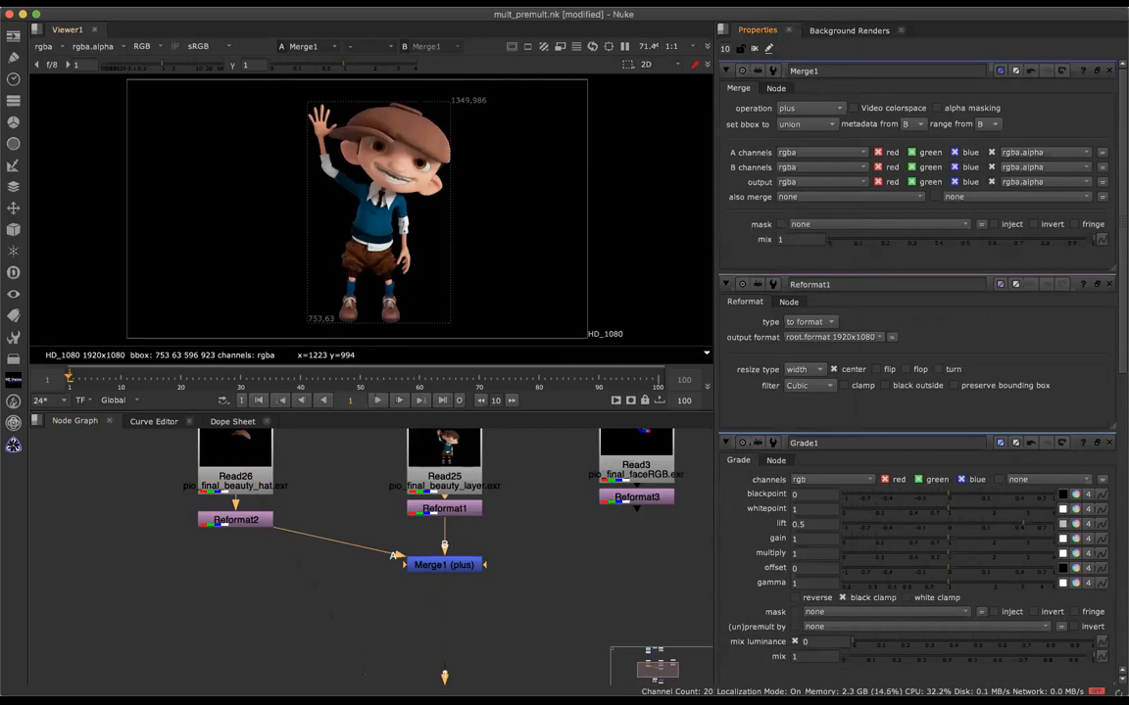
Compare the Read26 hat layer with the Merge1 result in the viewer, and check Merge1's operation formulas
left_click(440, 565)
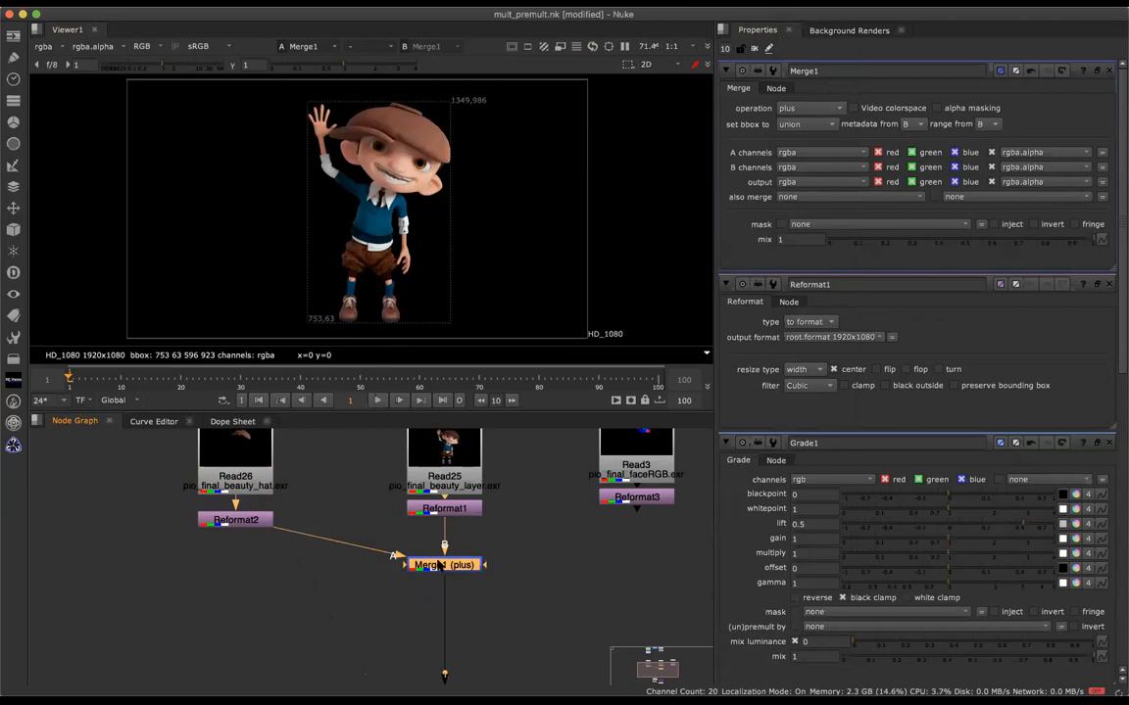
left_click(244, 456)
key("1")
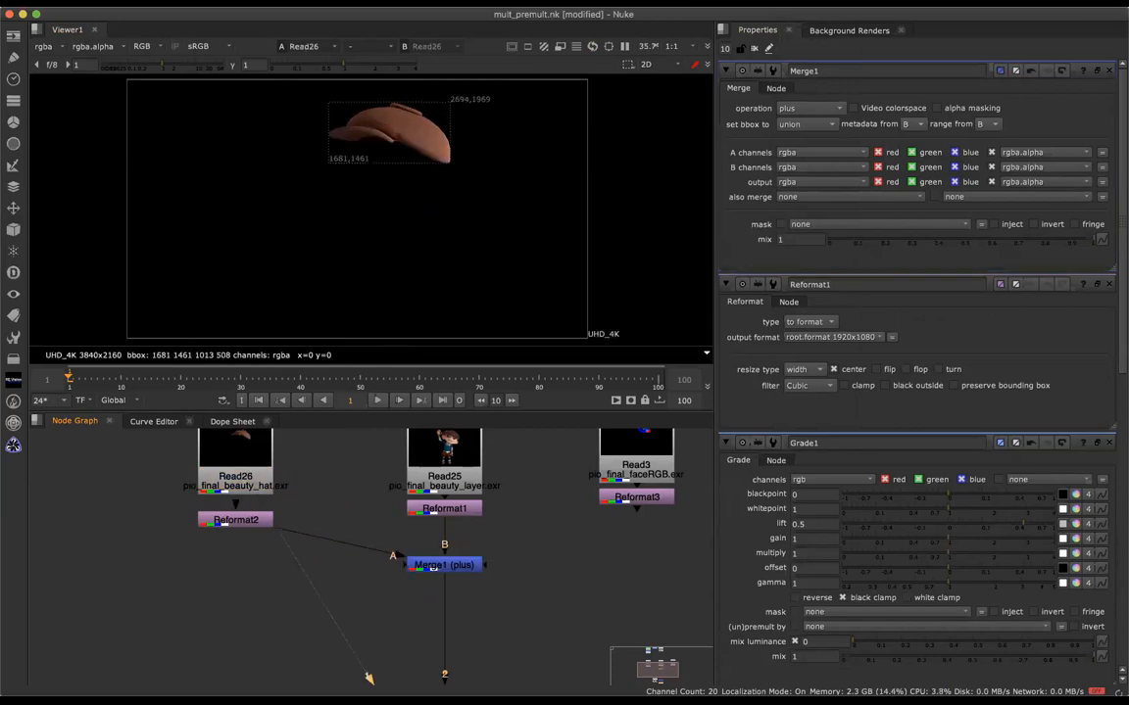
left_click(452, 566)
key("1")
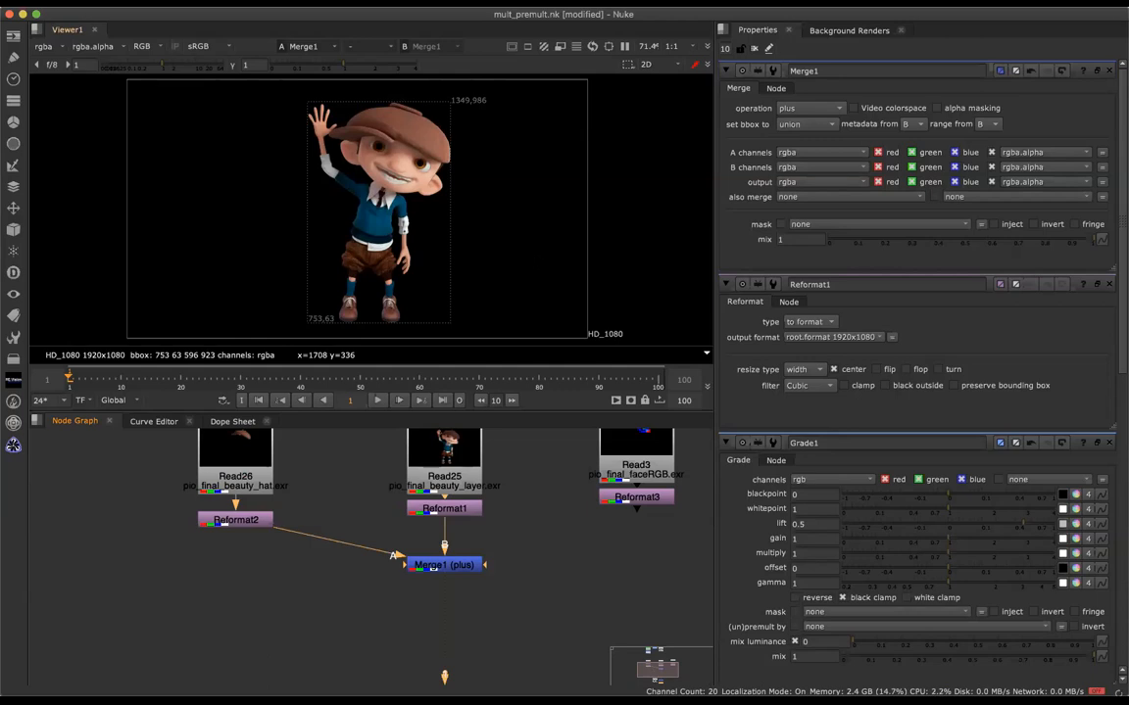
left_click(802, 110)
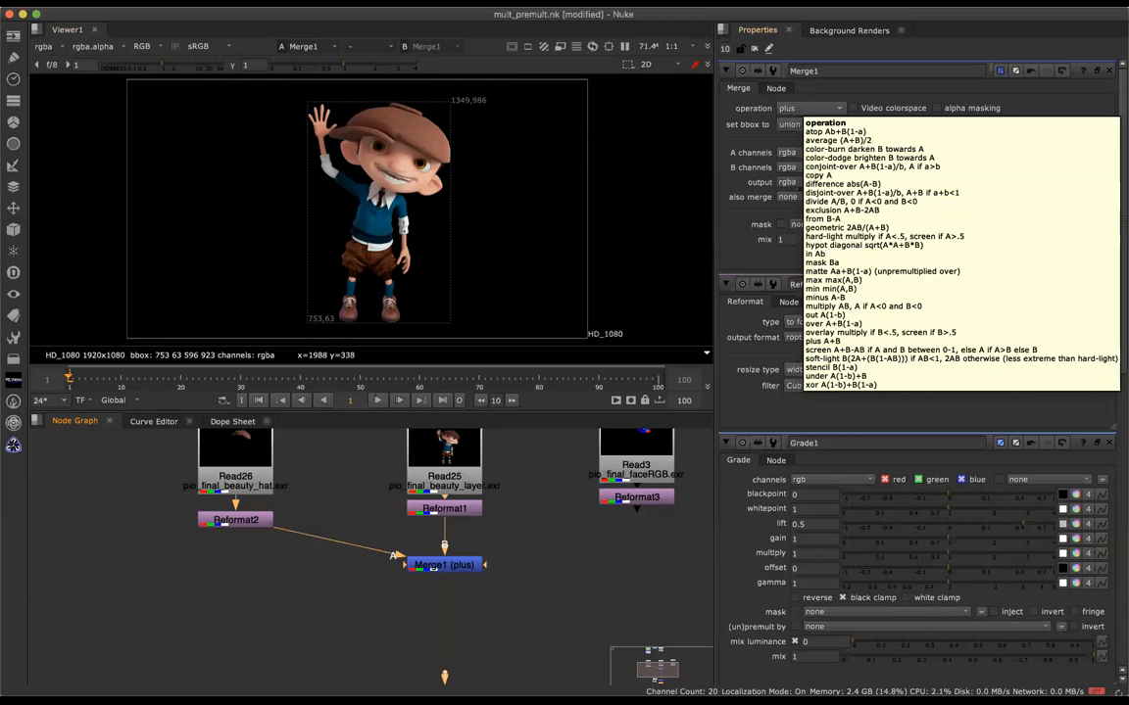
Examine the hat's edge up close, comparing Read25, Read26 and Merge1 in the viewer
left_click(469, 471)
key("1")
scroll(431, 127, "up", 10)
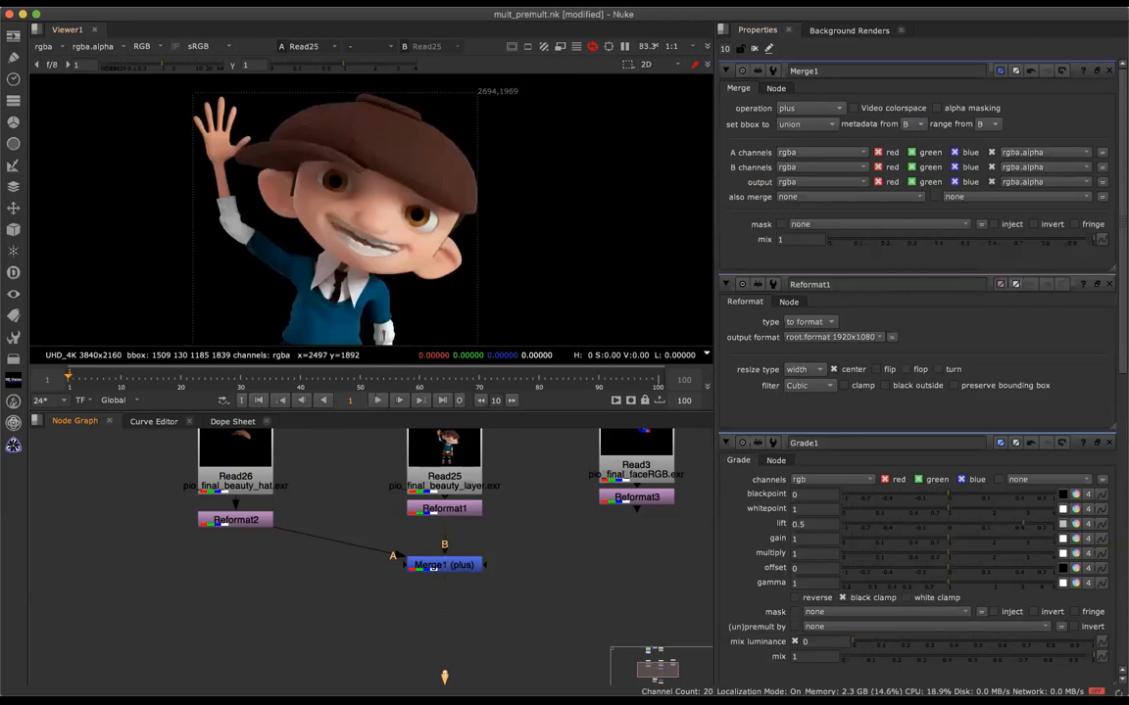
right_click(593, 220)
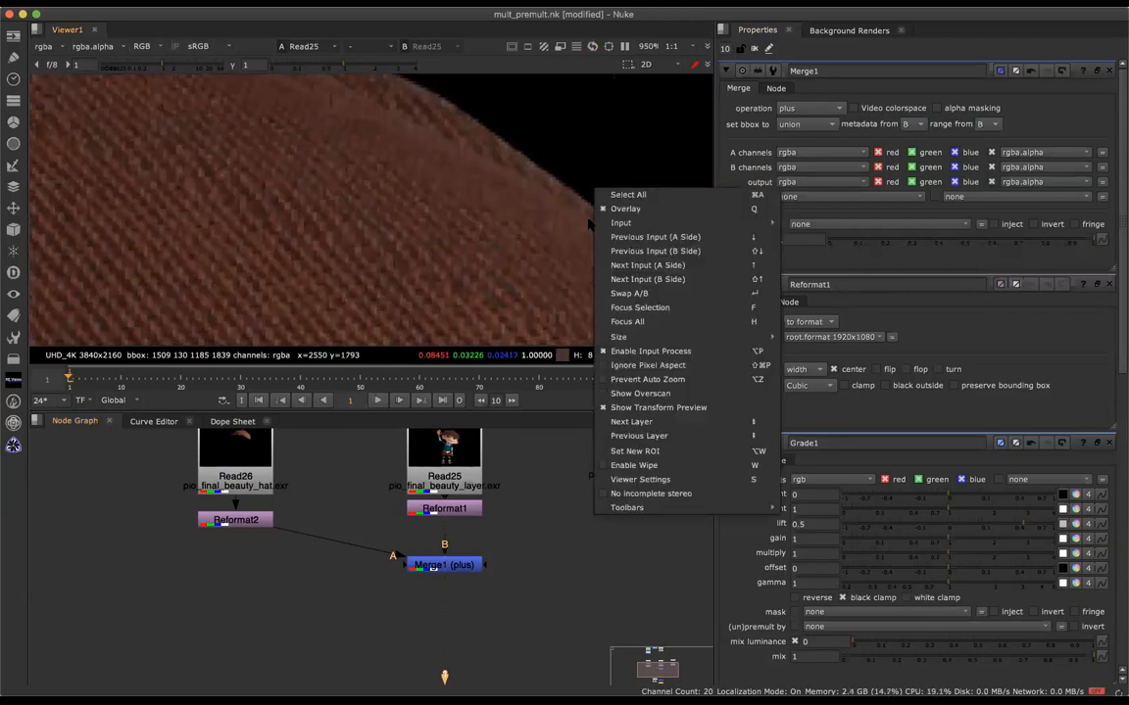
left_click(509, 190)
middle_click_drag(571, 235, 249, 72)
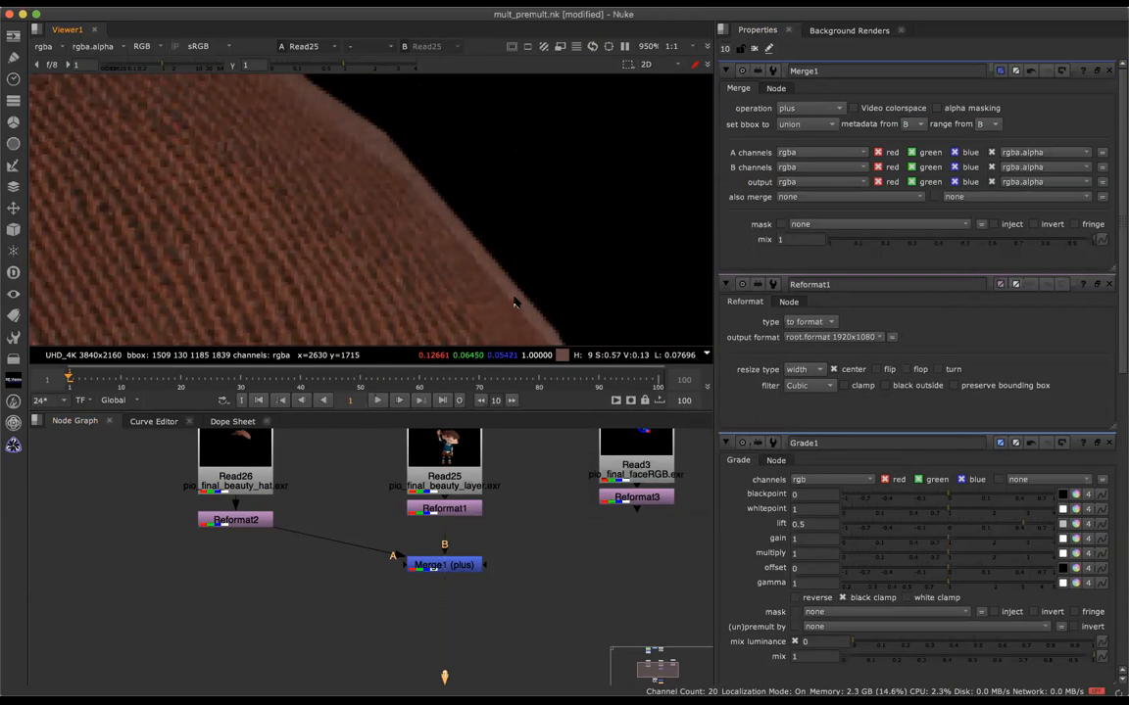
left_click(248, 486)
key("1")
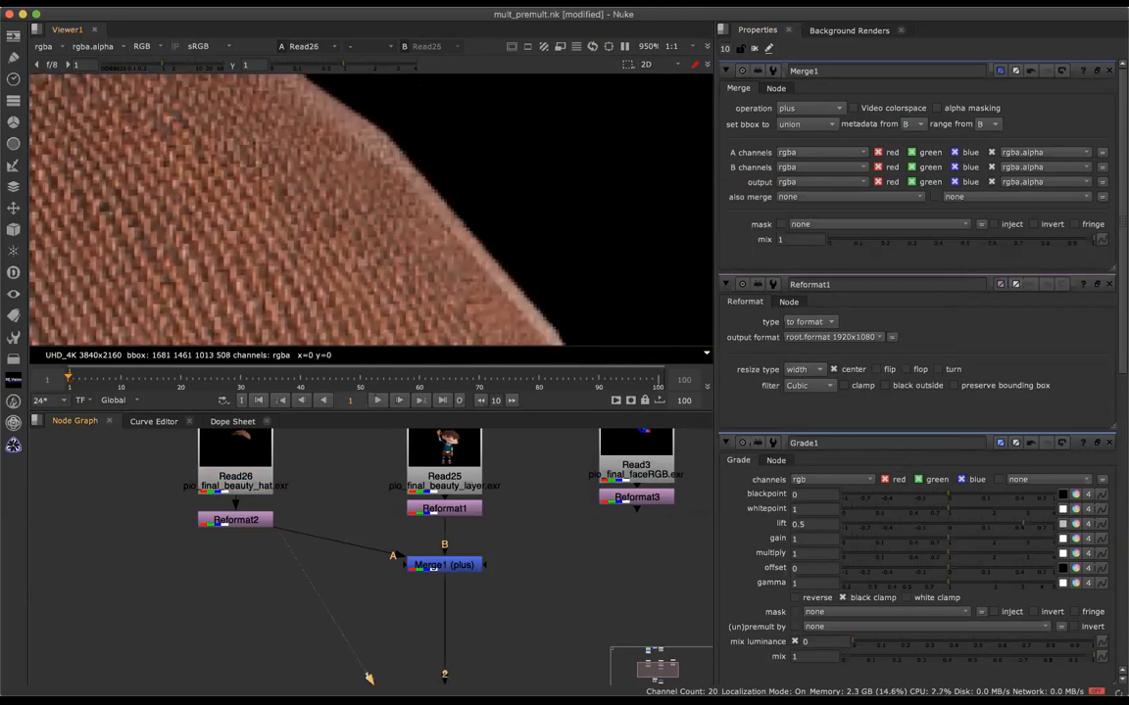
left_click(462, 566)
key("1")
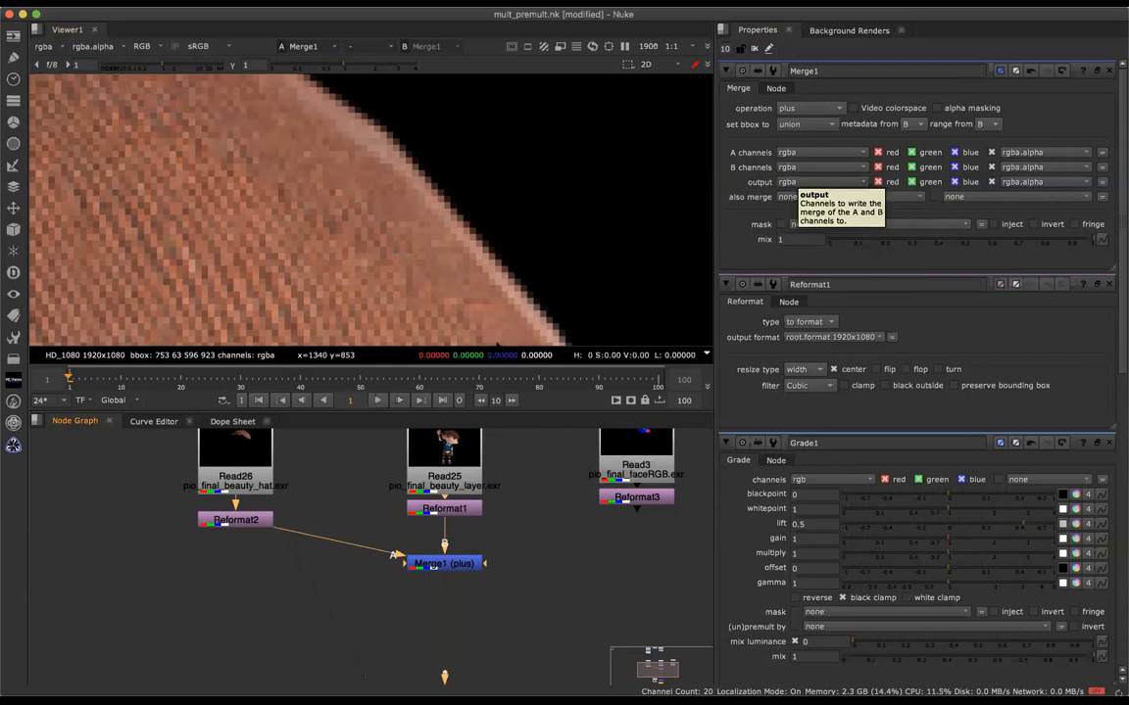
Show the alpha channel and repeatedly compare the hat-edge pixels of Merge1 and Read25
key("a")
key("1")
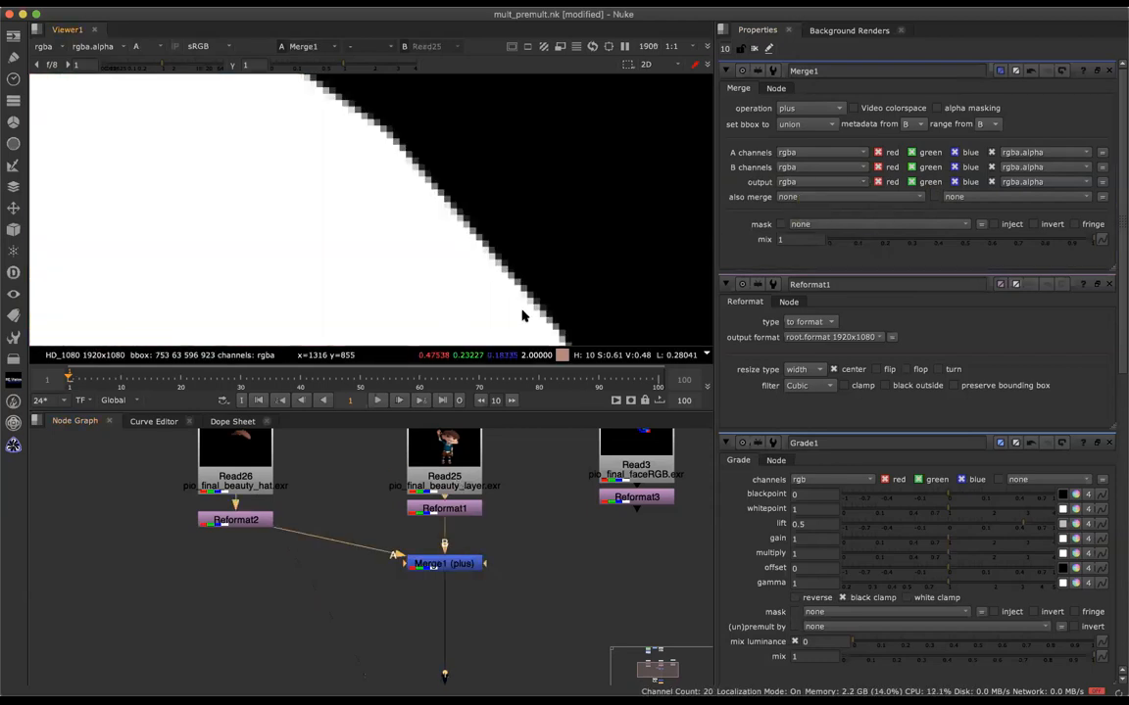
scroll(570, 273, "up", 5)
key("2")
key("1")
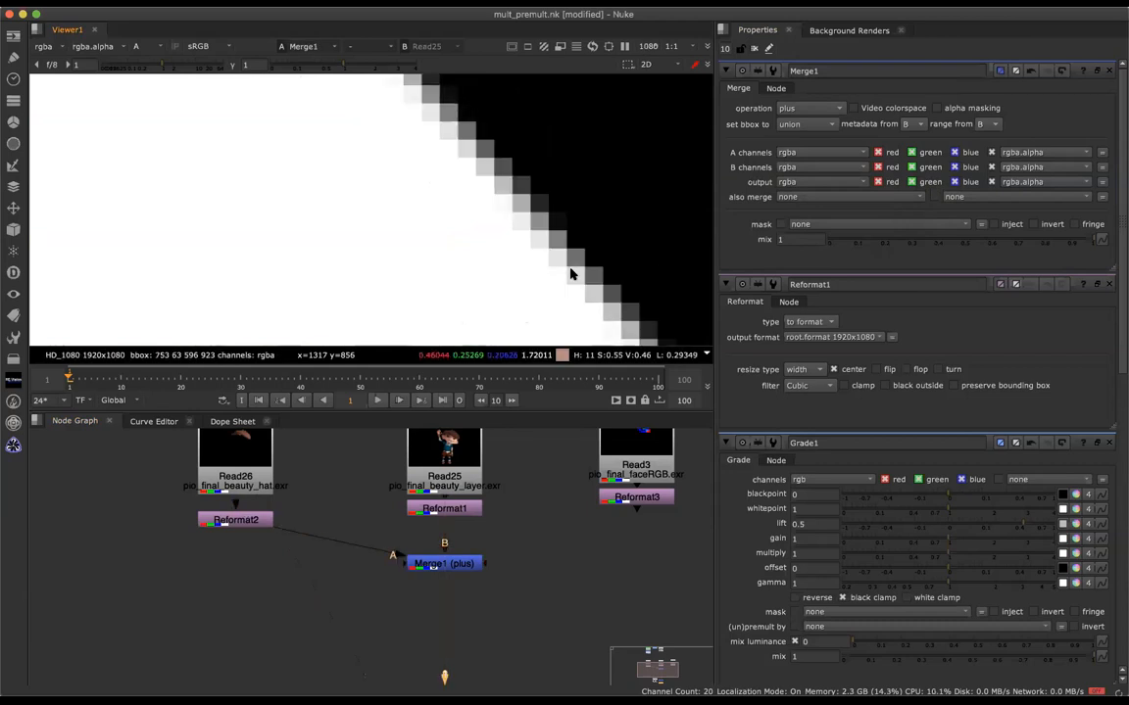
key("2")
key("1")
key("2")
key("1")
key("2")
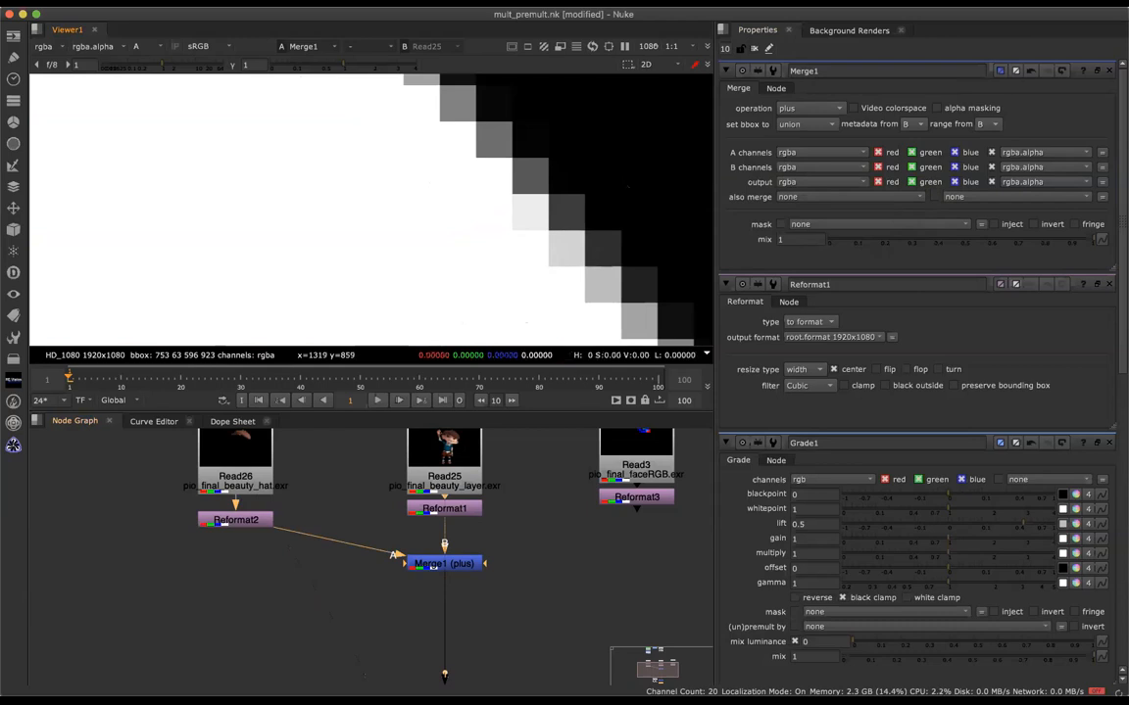
Compare the edge alpha values of Read26 and Read25 individually with those of the Merge1 result
left_click(244, 455)
key("1")
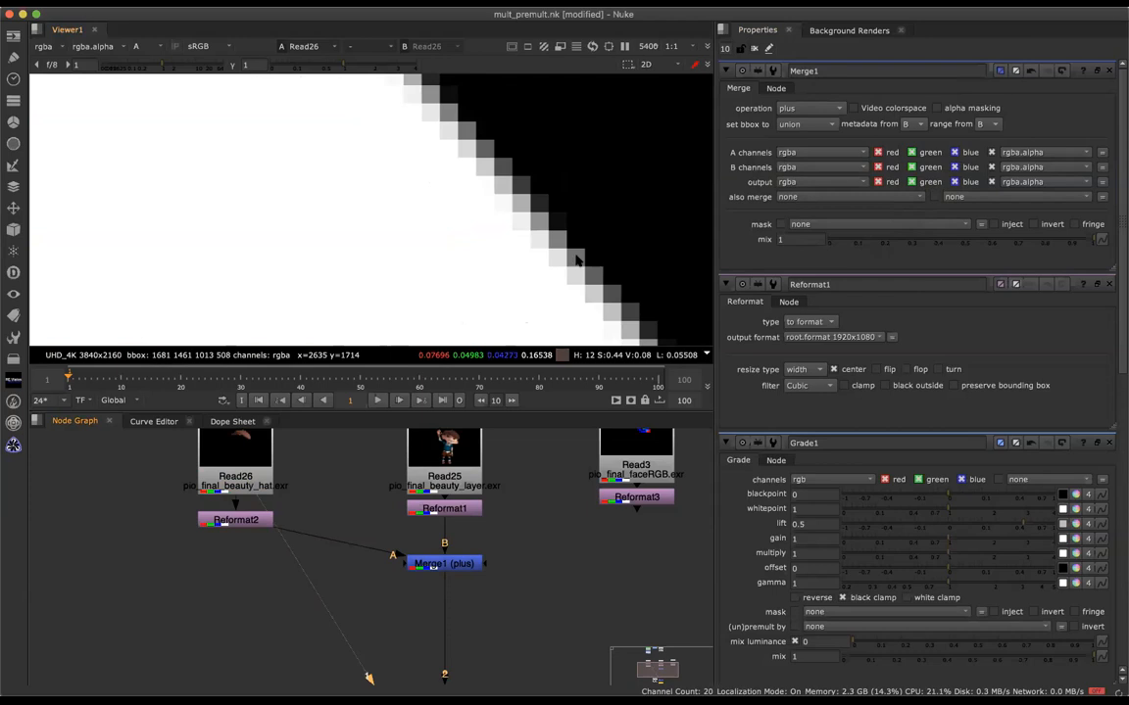
left_click(444, 453)
key("1")
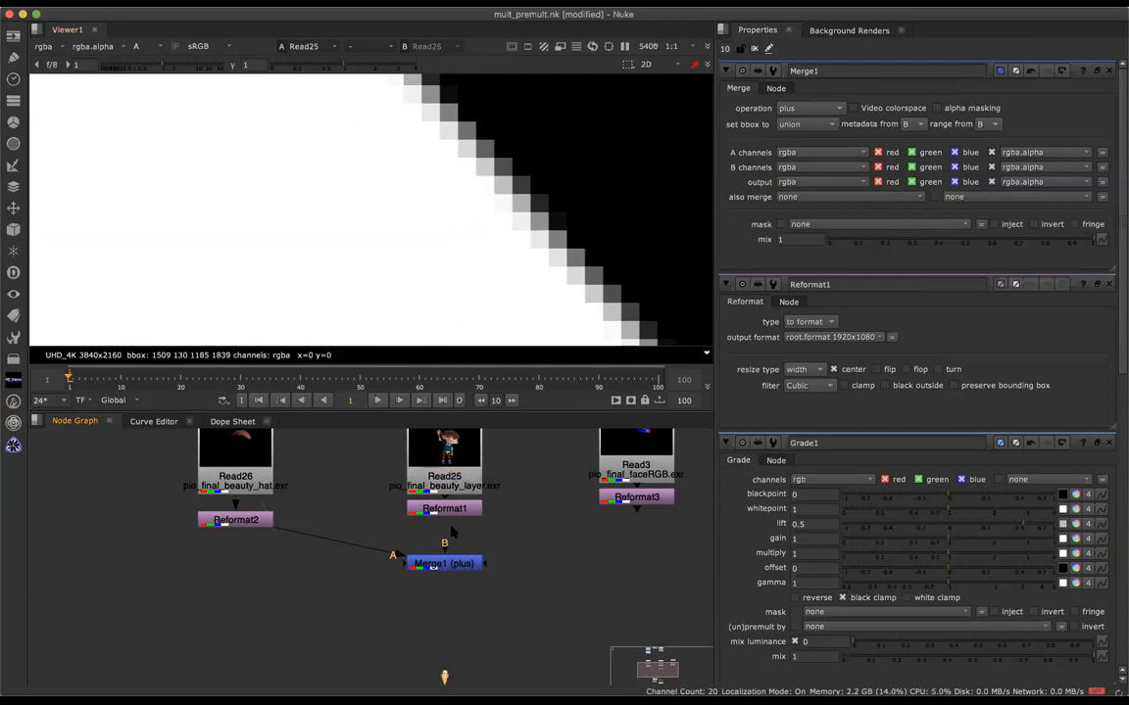
key("2")
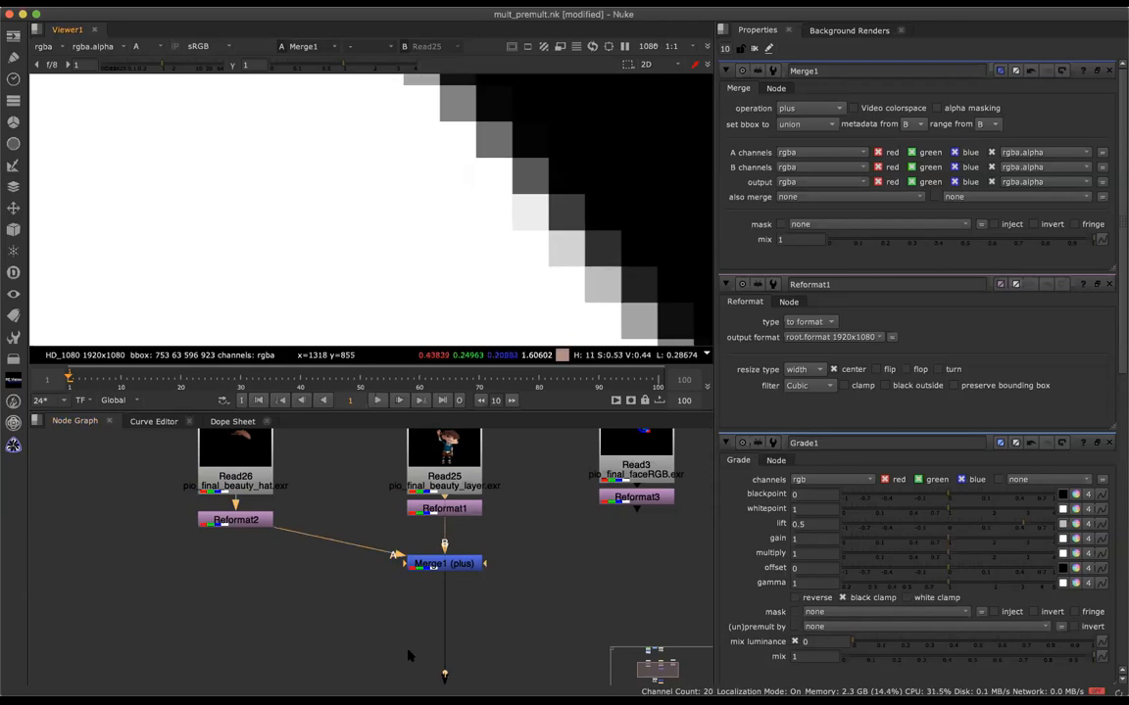
left_click(455, 569)
key("1")
left_click(455, 571)
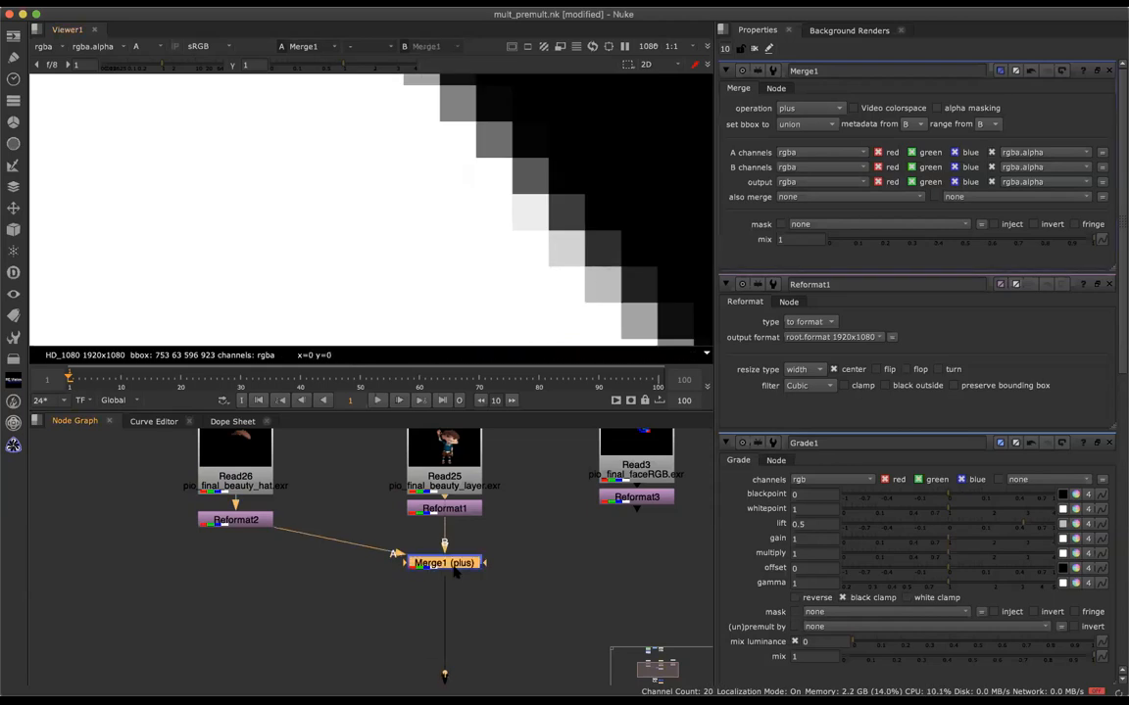
Alternate the viewer between Read25 and Merge1 to inspect how the plus merge alters the hat-edge alpha pixels
left_click(606, 290)
left_click(452, 436)
key("1")
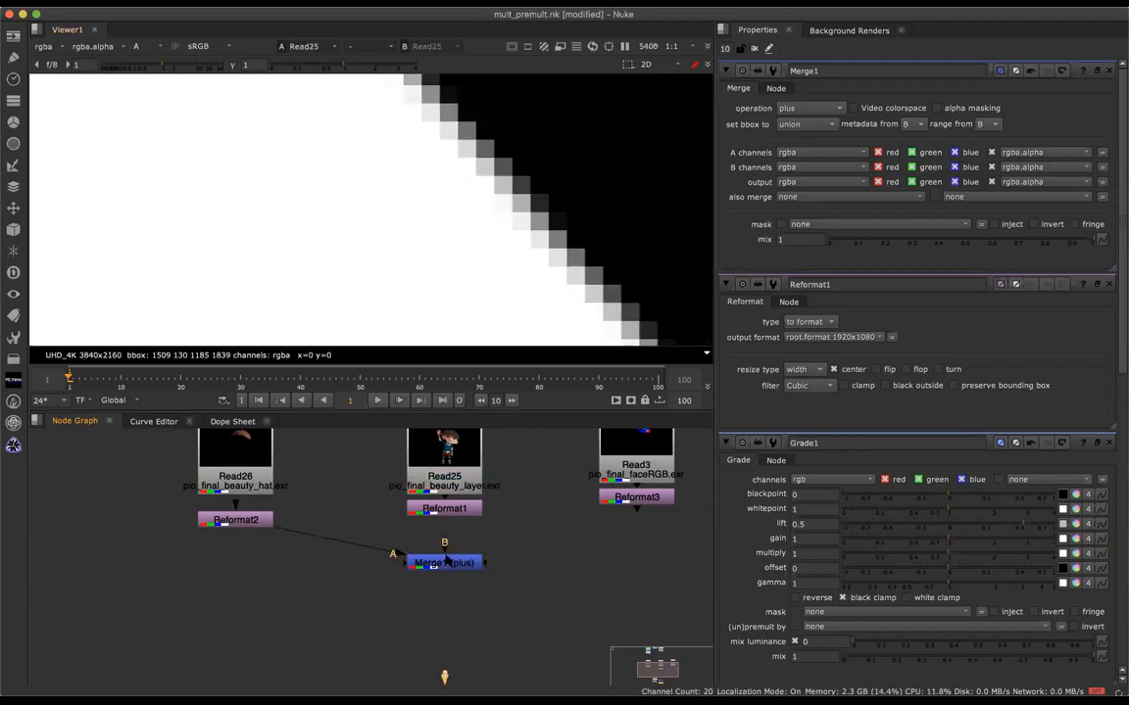
left_click(446, 562)
key("1")
key("2")
key("1")
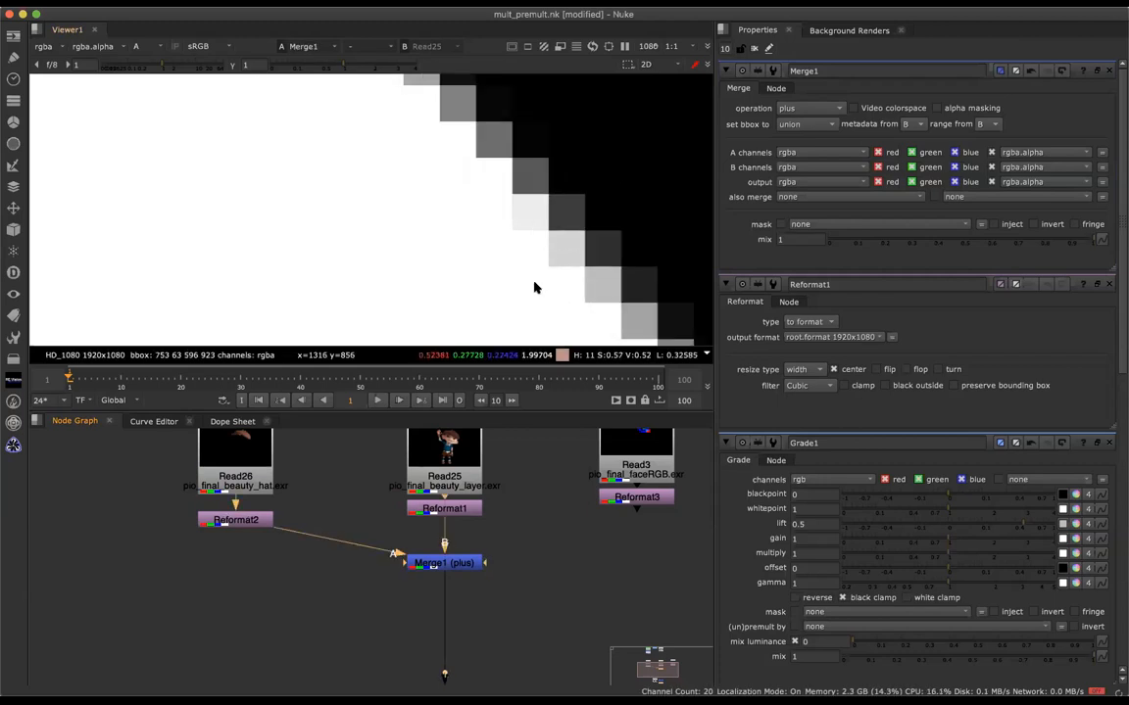
key("2")
key("1")
key("2")
key("1")
key("2")
key("1")
key("2")
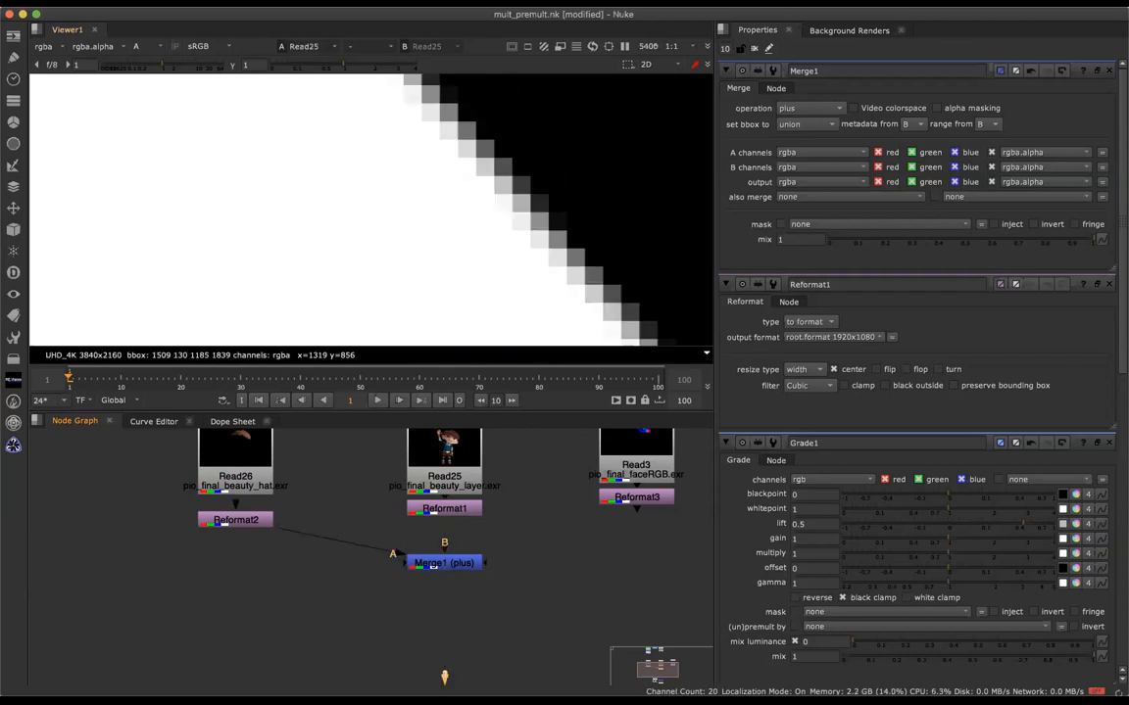
key("1")
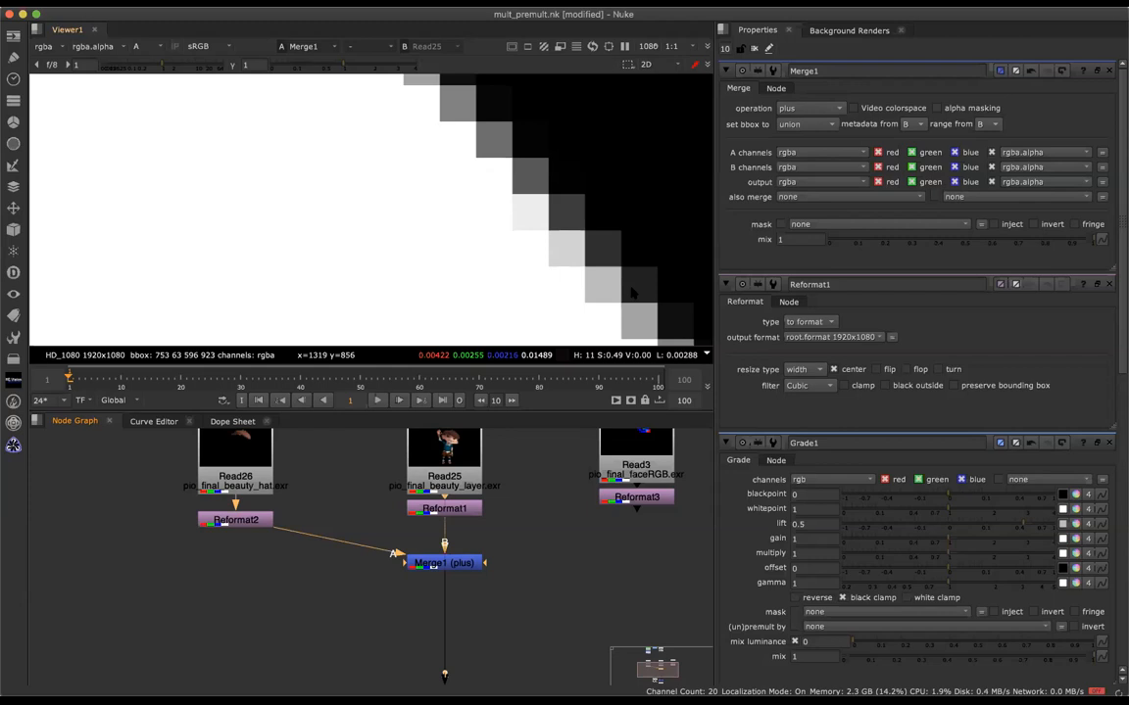
Set Merge1's A channels to rgb so the hat layer's alpha is excluded from the merge
left_click(467, 565)
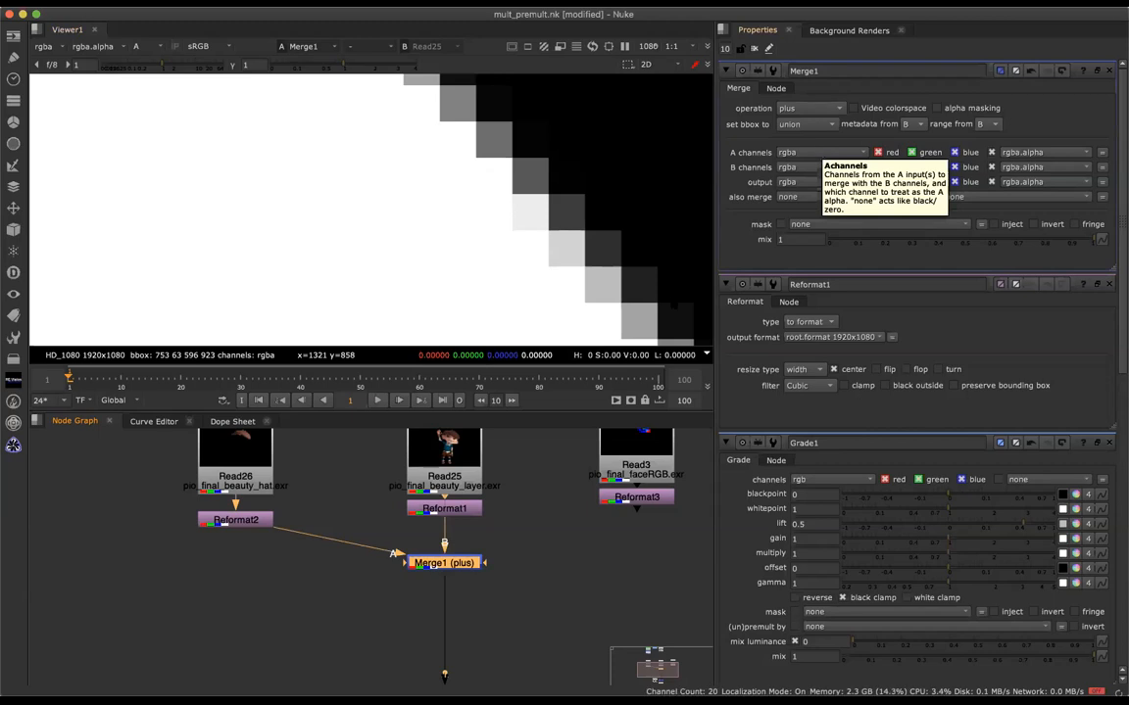
left_click(821, 152)
left_click(825, 181)
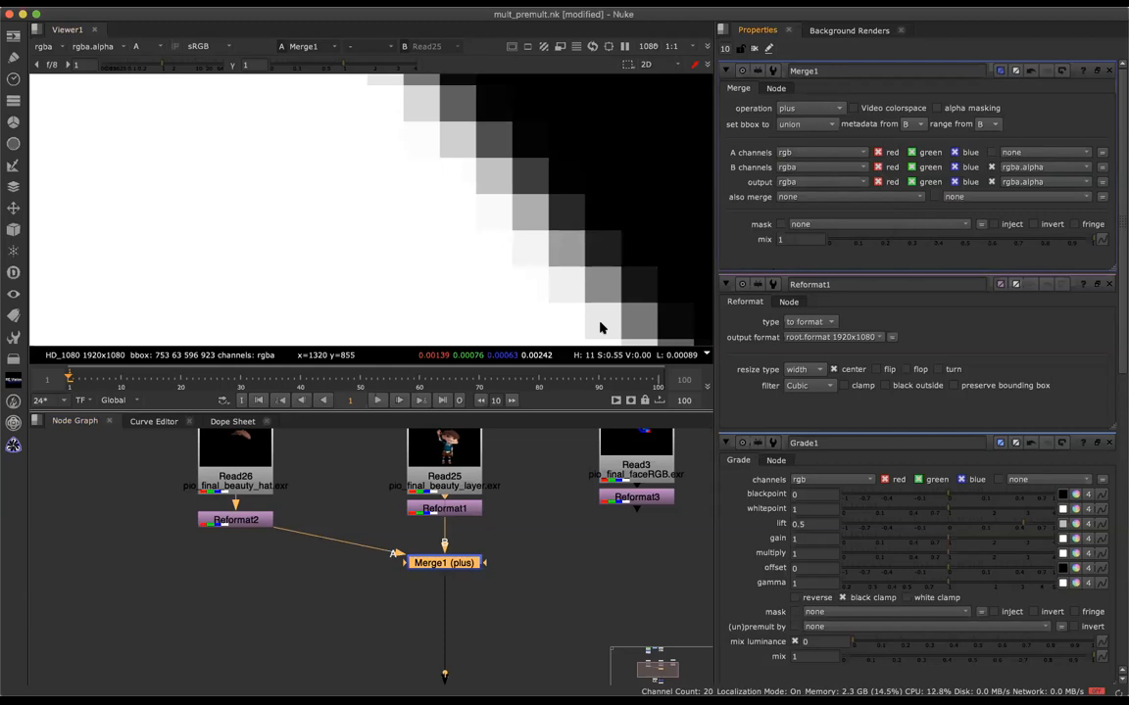
Check the hat-edge alpha of Read25, Reformat2 and Reformat1 against the Merge1 output using only rgb from input A
left_click(451, 471)
key("1")
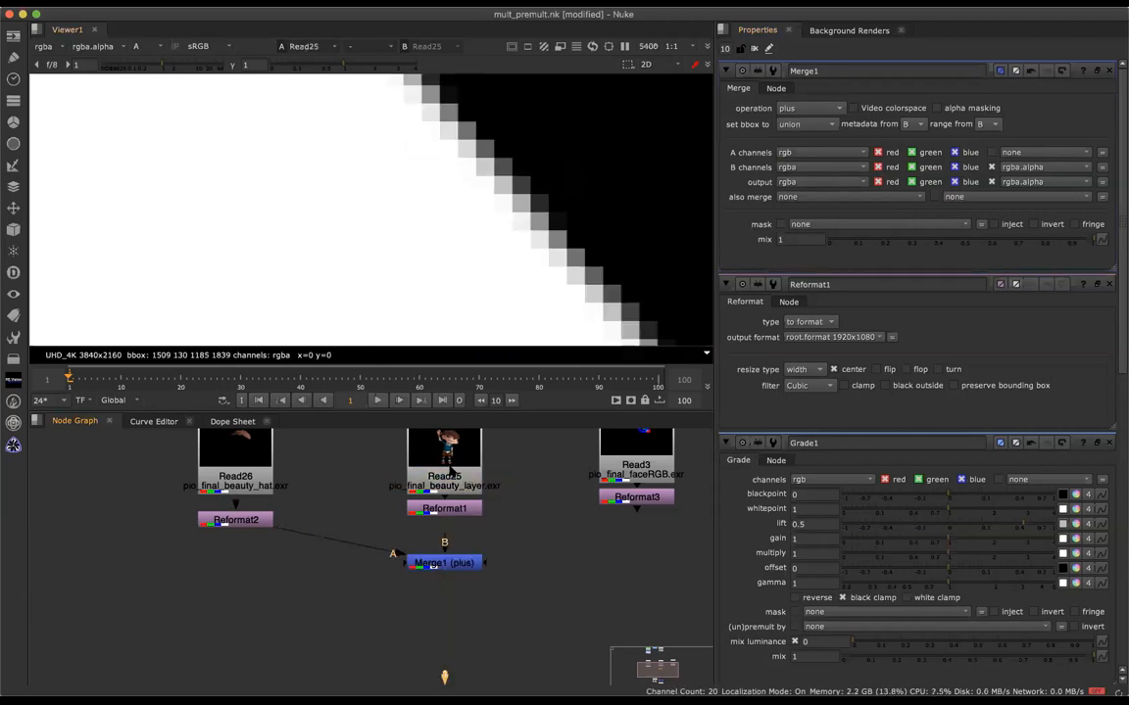
left_click(451, 565)
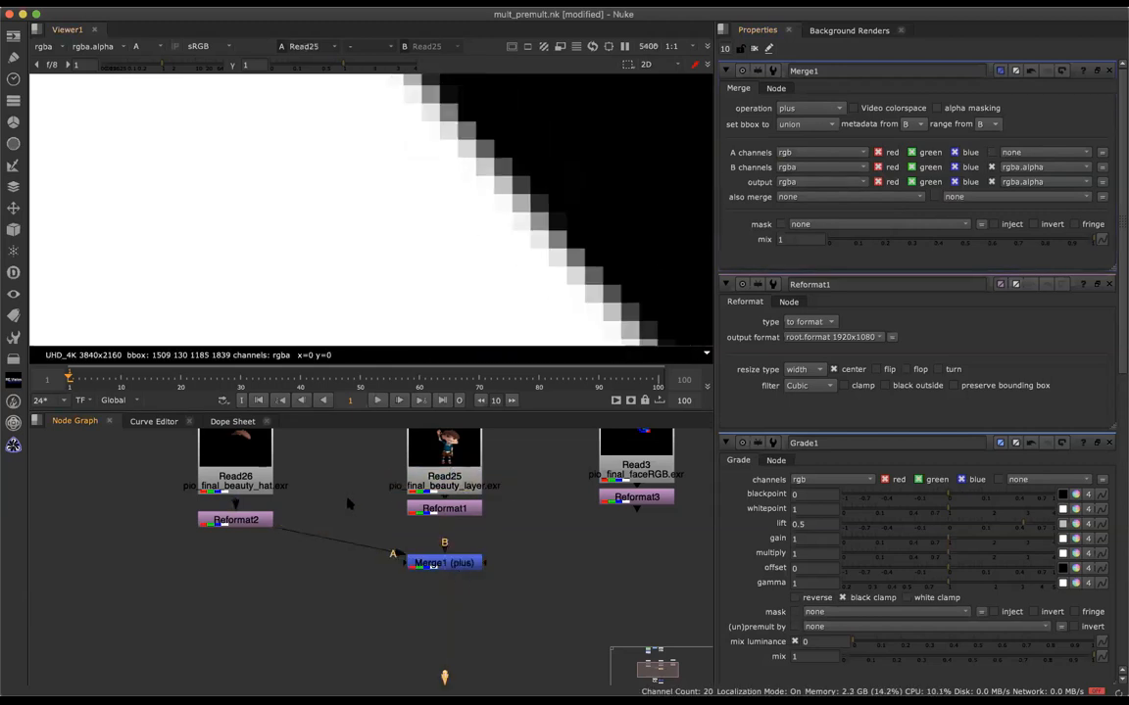
left_click(261, 524)
left_click_drag(262, 524, 262, 529)
key("1")
left_click(470, 507)
key("1")
left_click(464, 562)
key("1")
left_click(464, 562)
key("1")
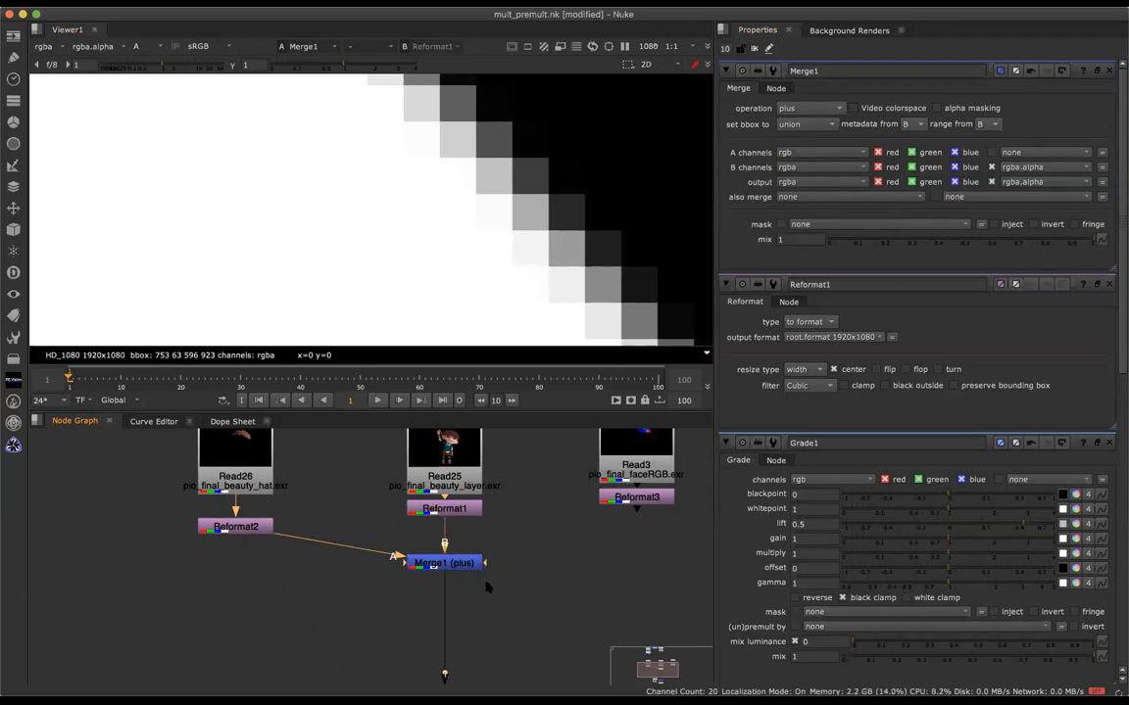
Show Merge1's whole frame in full colour and align Merge1 and Reformat2 level with each other in the node graph
key("f")
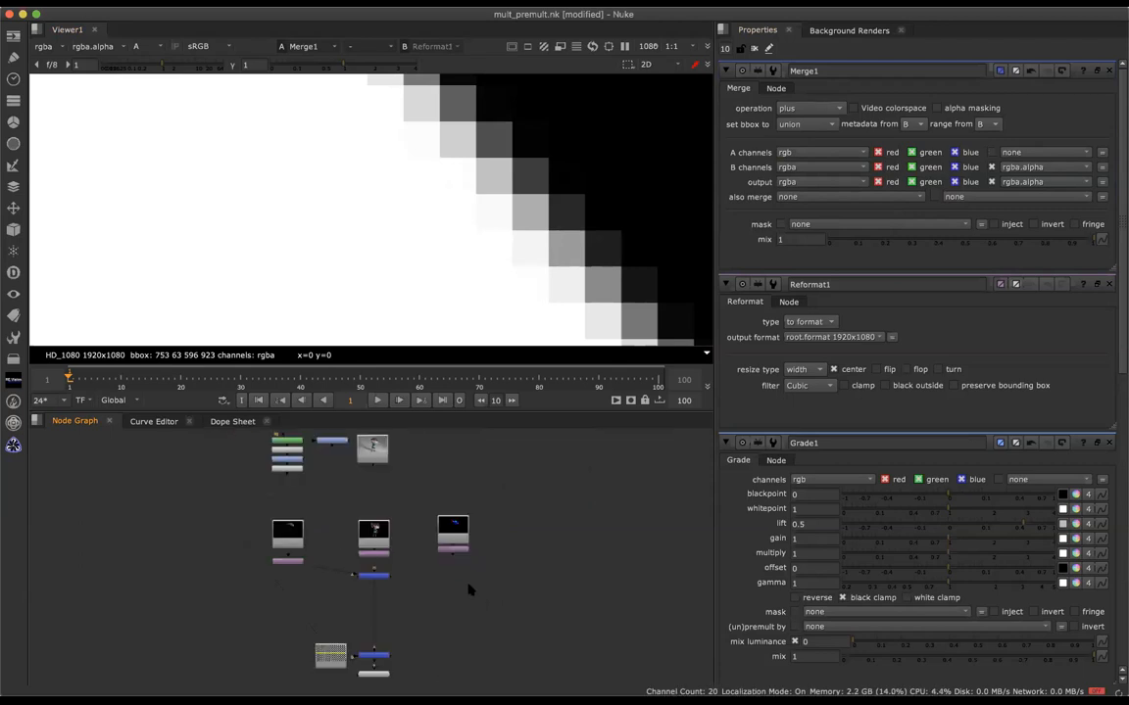
scroll(468, 589, "up", 5)
scroll(468, 589, "down", 5)
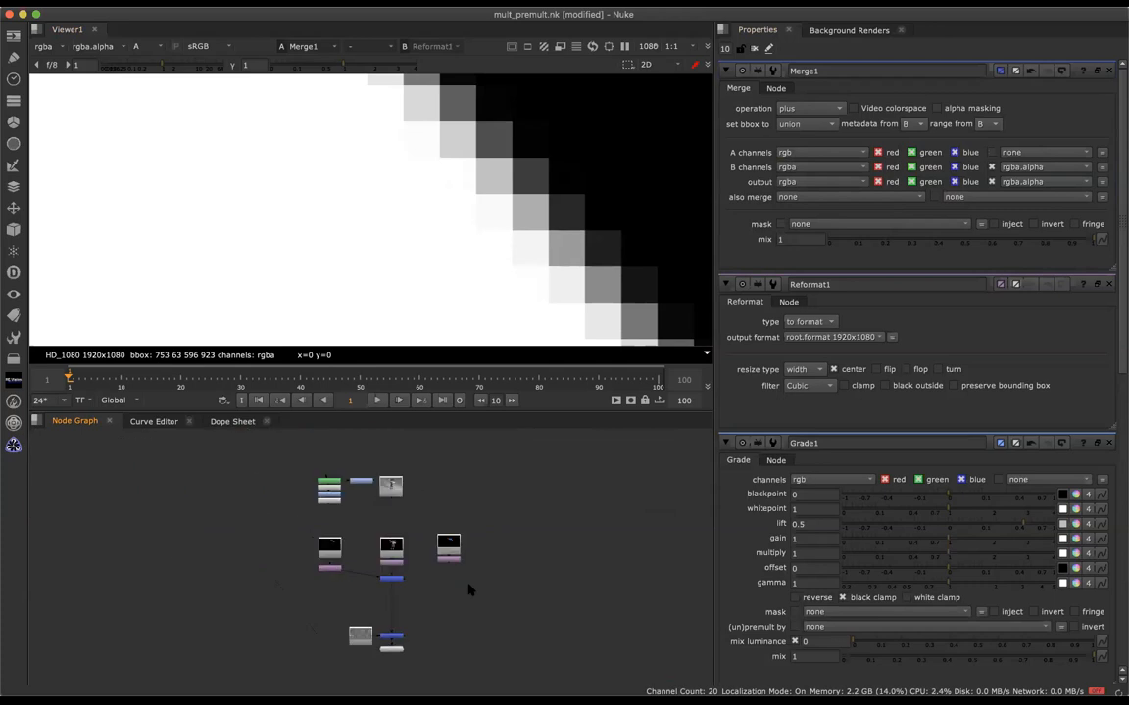
scroll(468, 589, "up", 5)
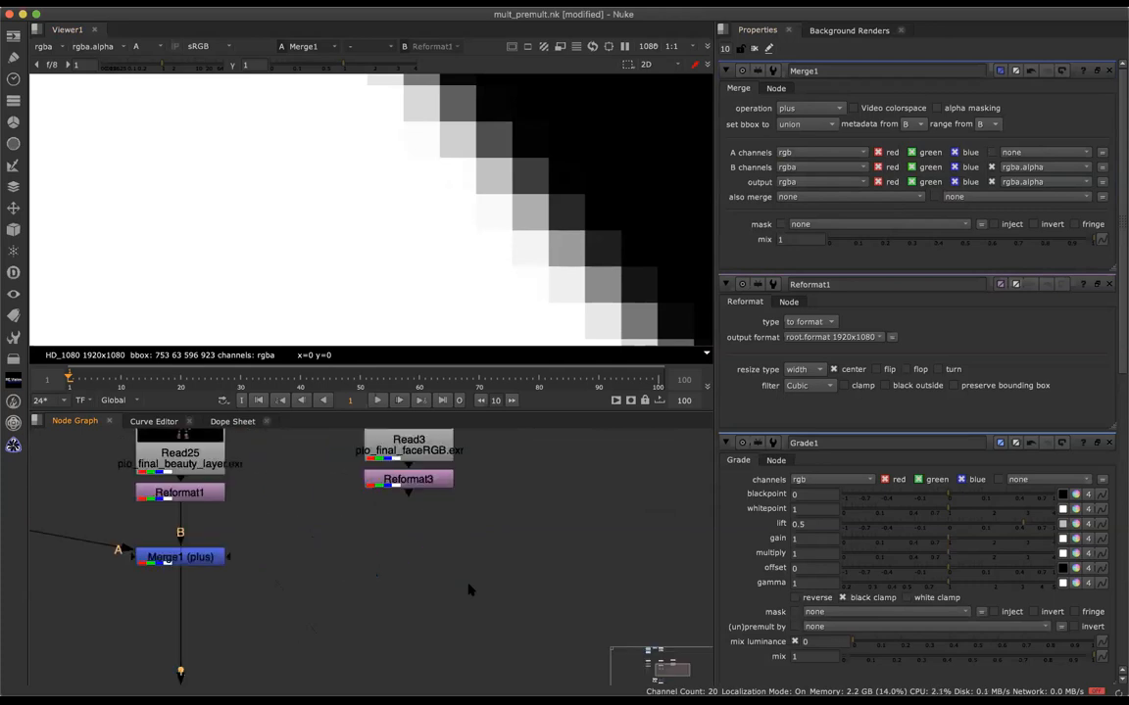
middle_click_drag(414, 541, 546, 403)
middle_click_drag(398, 560, 402, 662)
left_click(323, 521)
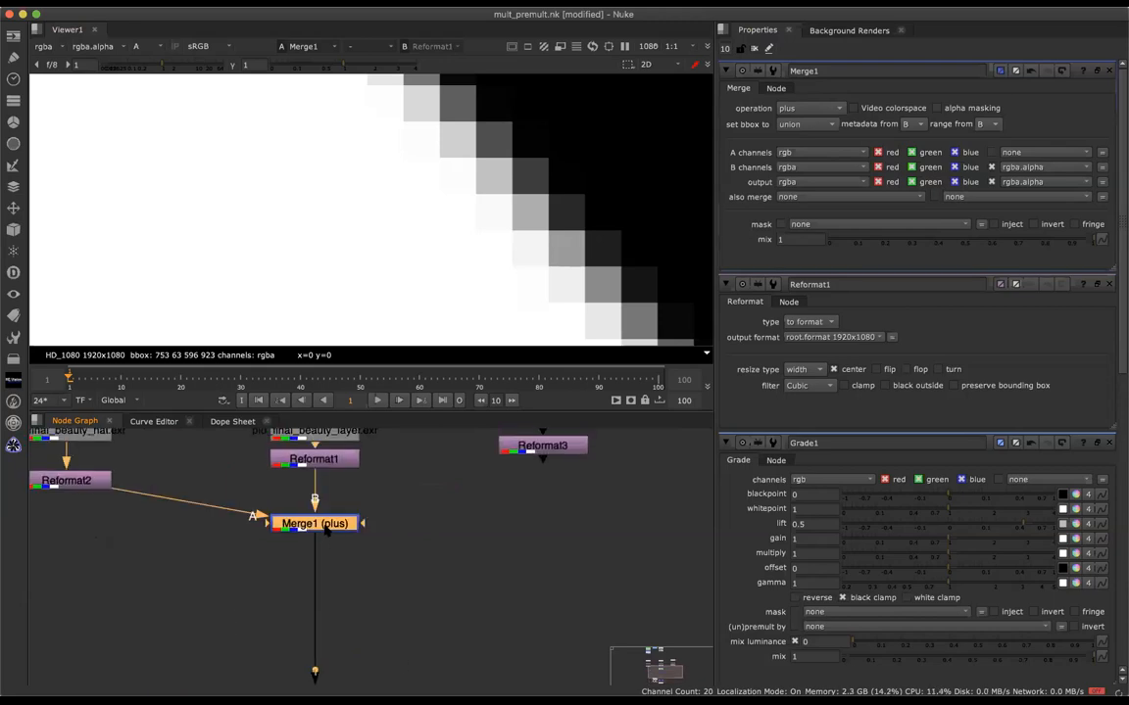
key("a")
key("f")
left_click_drag(324, 524, 324, 505)
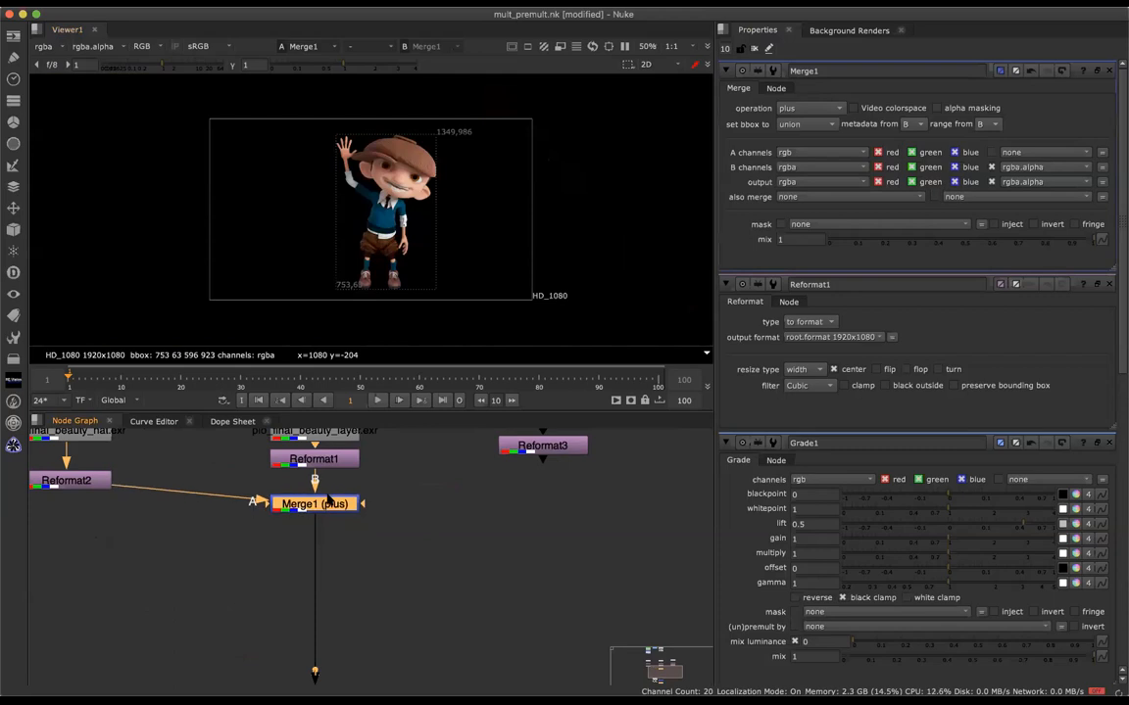
left_click_drag(98, 493, 101, 516)
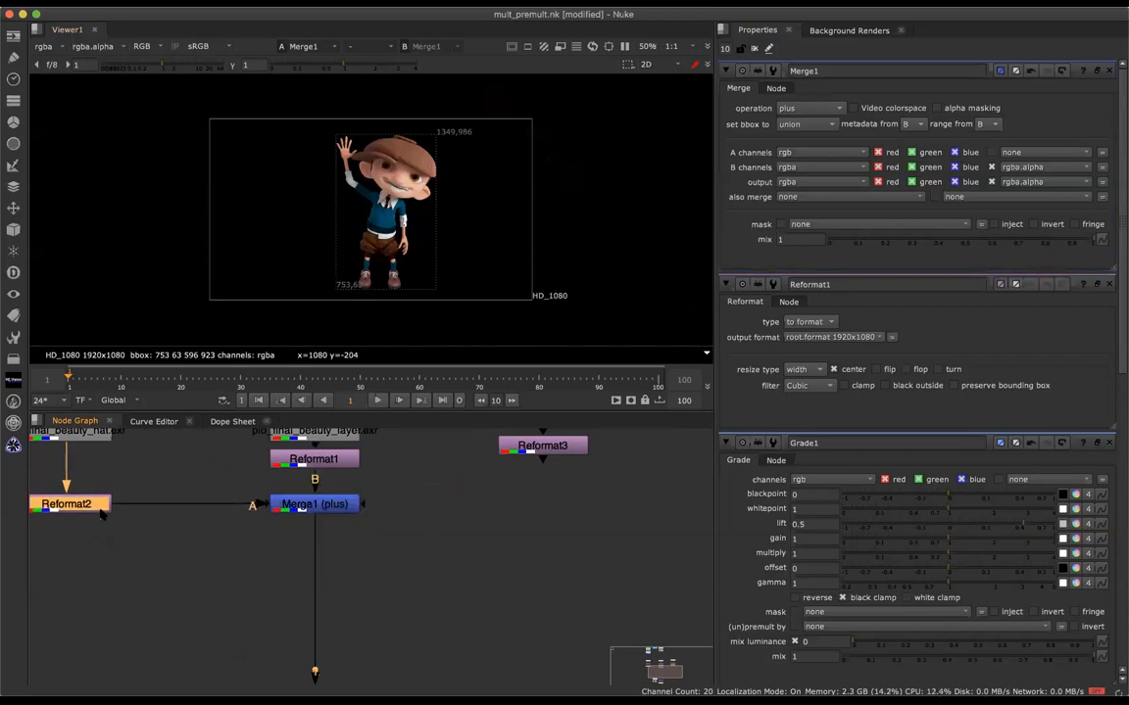
Add a Grade node after Merge1 and place it slightly below the merge
left_click(314, 508)
key("Tab")
type("gr")
key("Return")
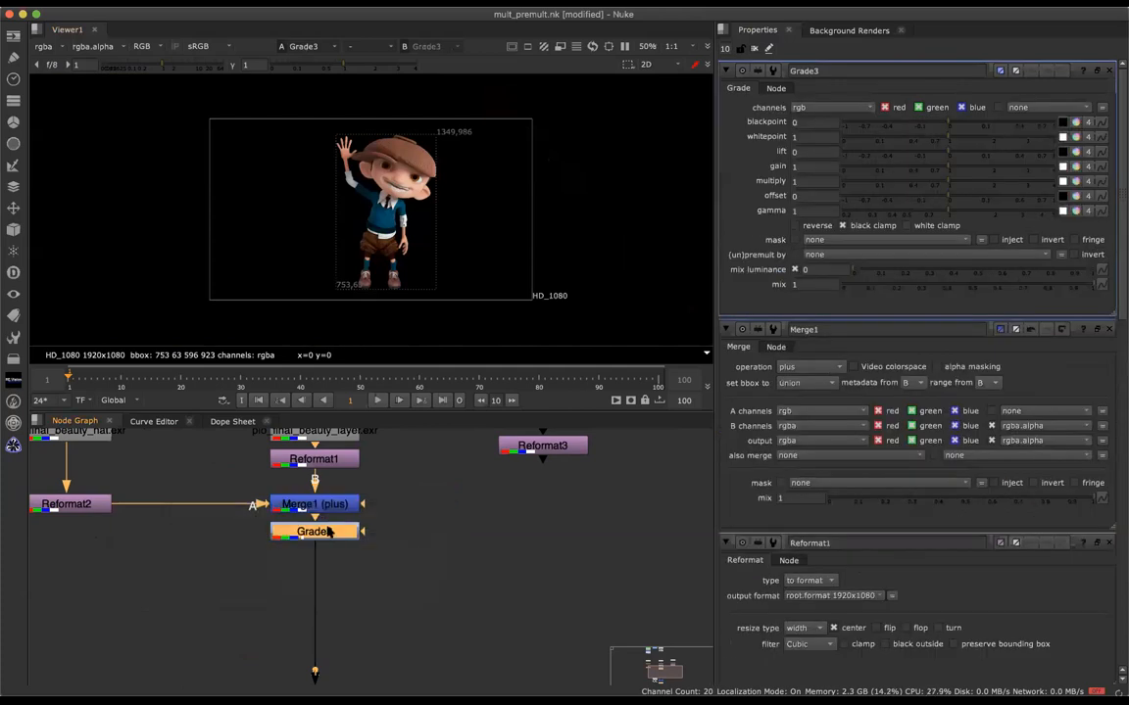
left_click_drag(315, 527, 328, 552)
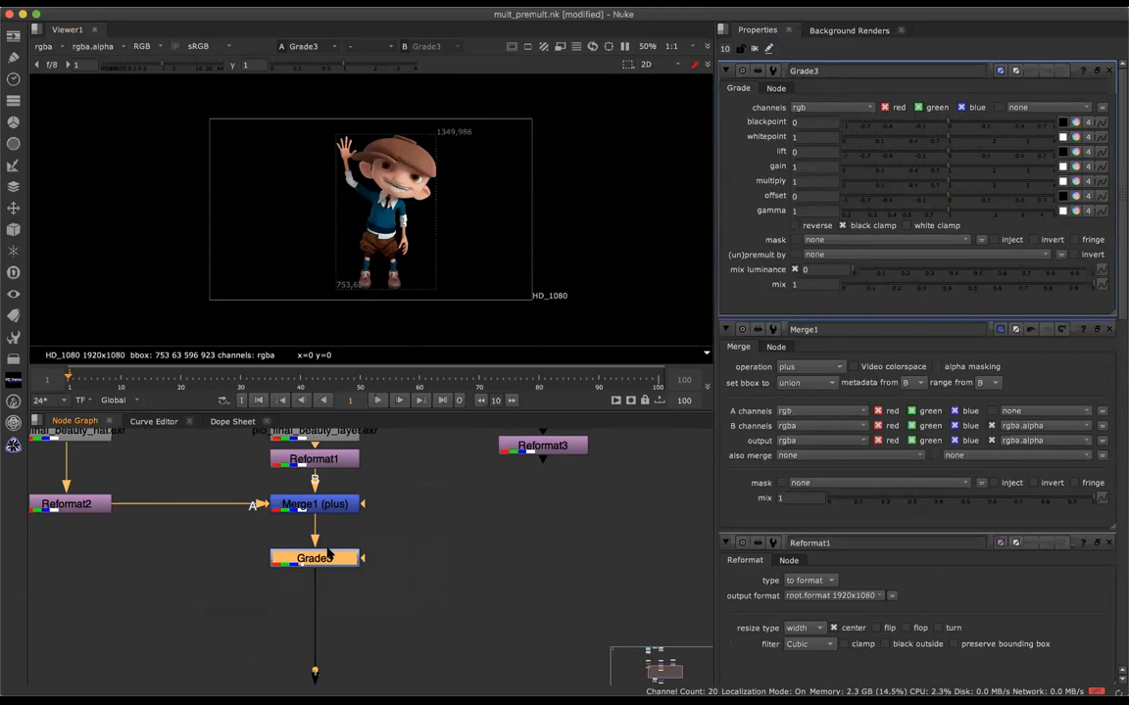
left_click_drag(327, 562, 324, 553)
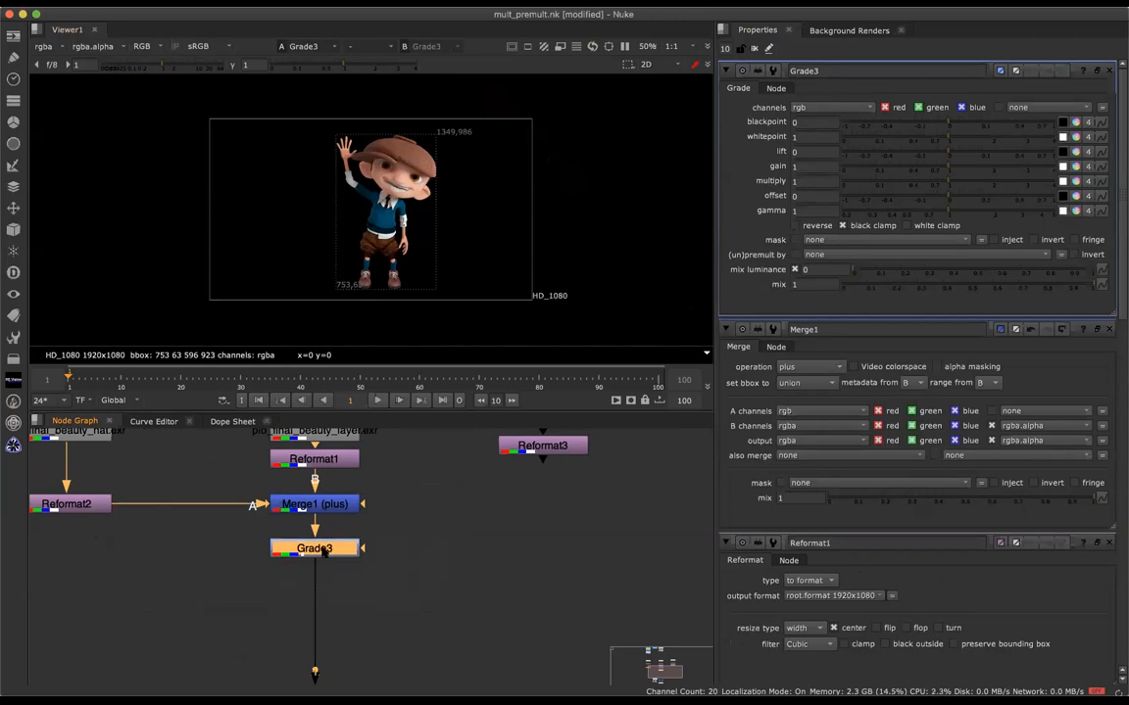
Add a ColorCorrect node after Grade3 and leave a gap between the two nodes
key("Tab")
type("color")
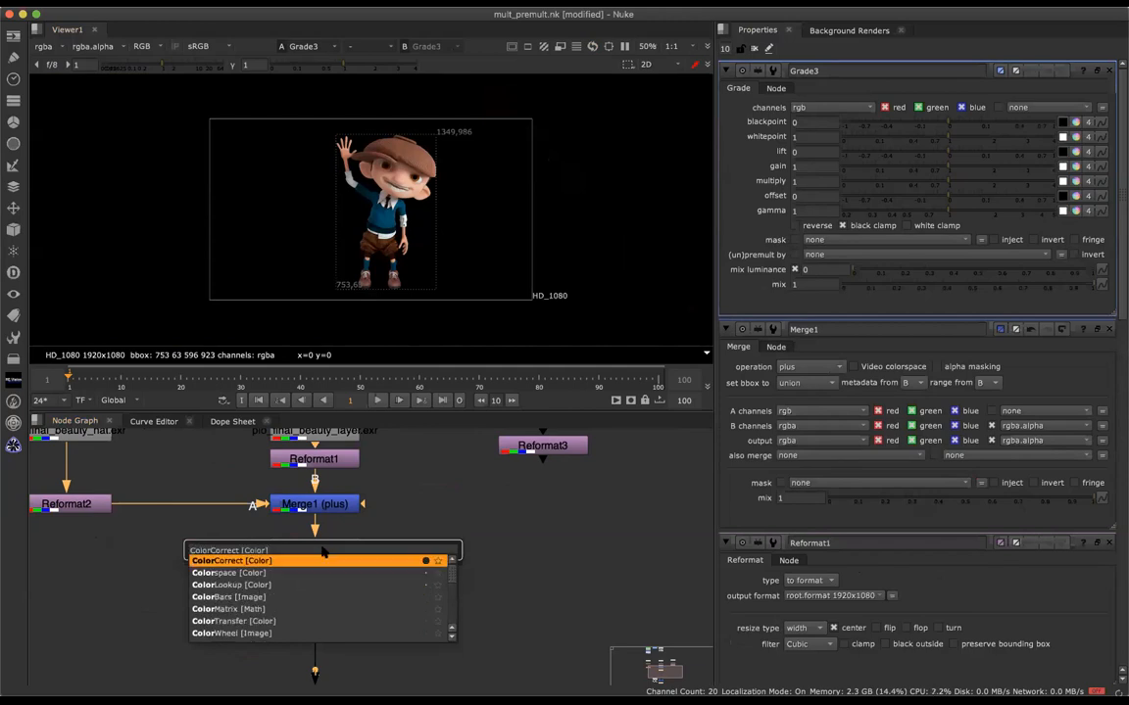
key("Return")
left_click_drag(319, 575, 319, 607)
View Grade3, try its gamma at about 1.52, and undo the change
left_click(333, 547)
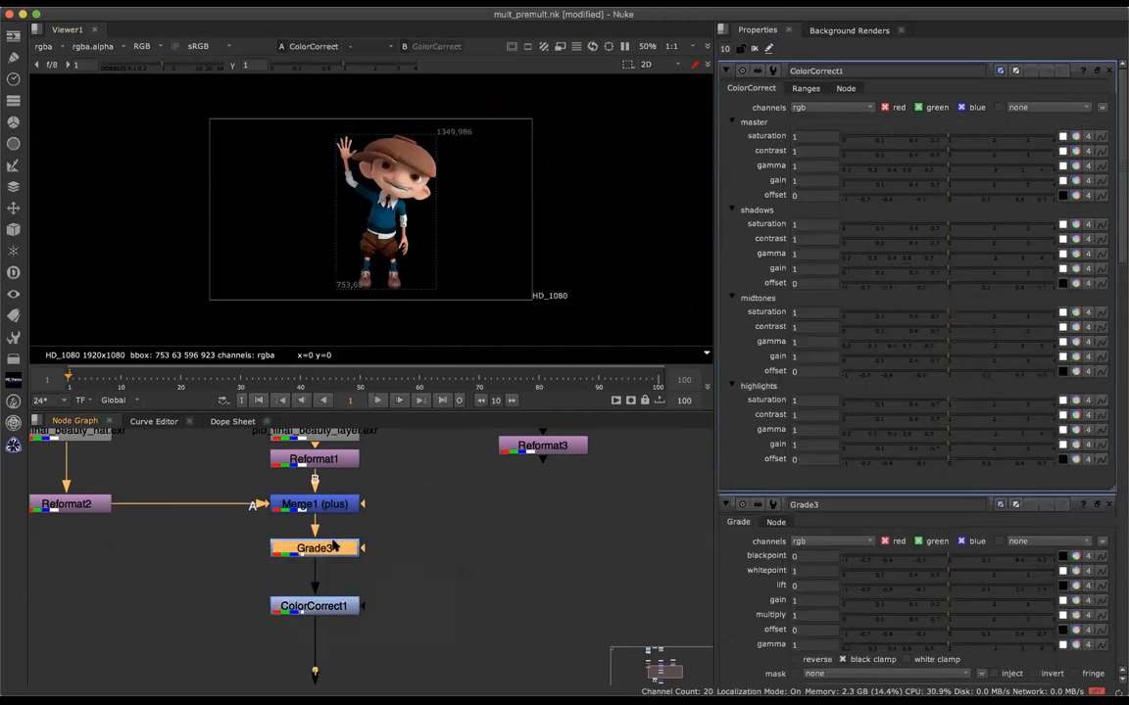
key("1")
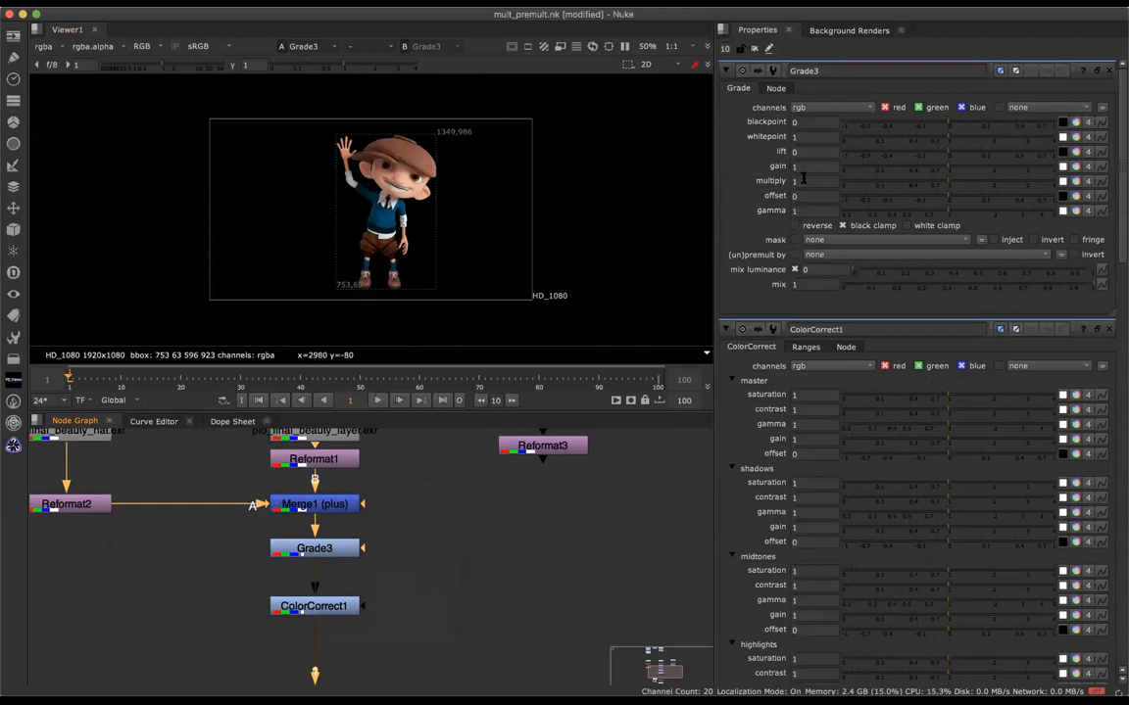
left_click_drag(958, 213, 976, 218)
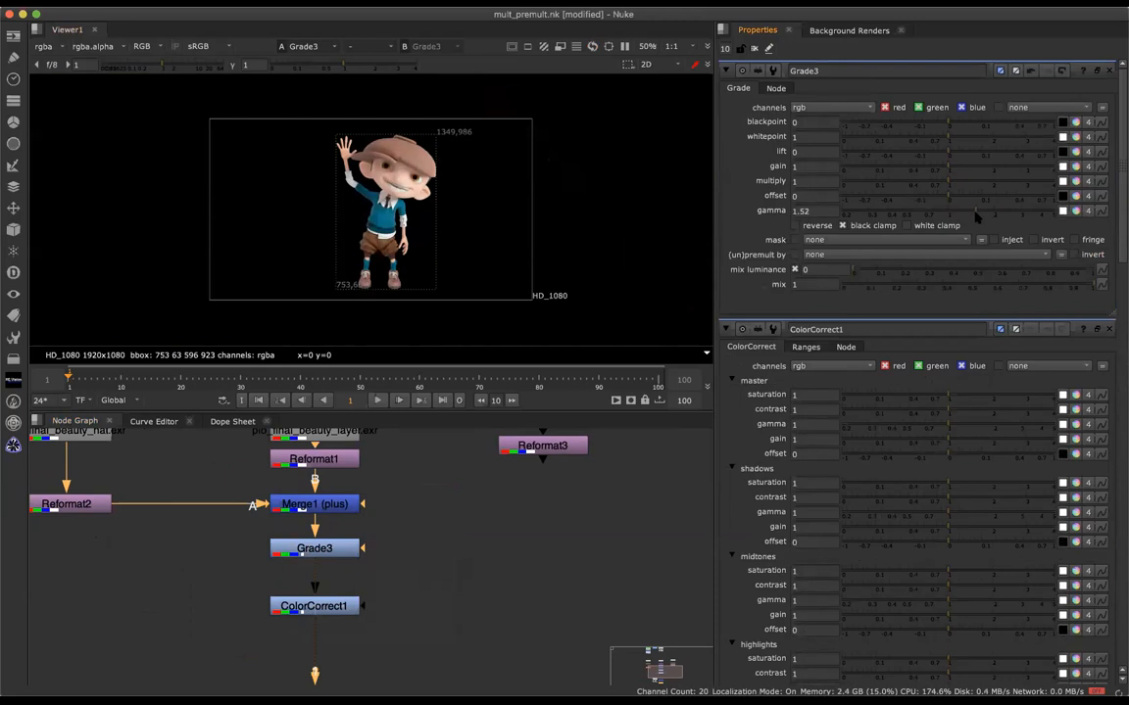
key("super+z")
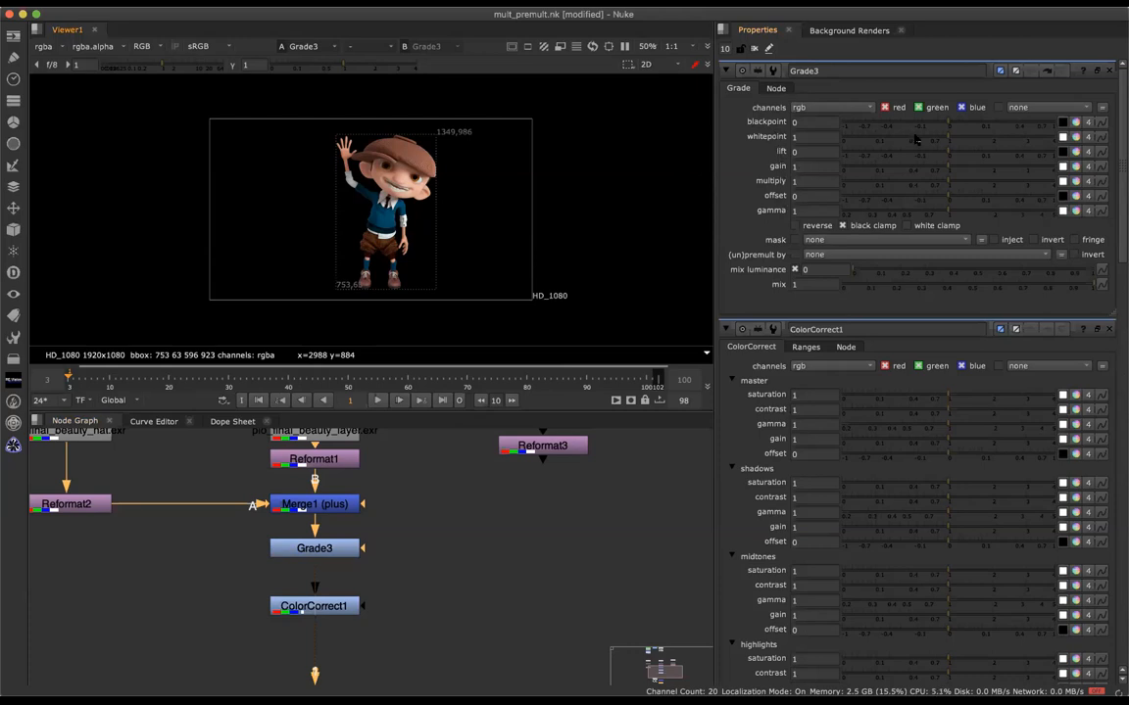
Try Grade3 with gain at about 1.7, multiply at 0.56 and gamma at 1.54
left_click_drag(952, 170, 980, 168)
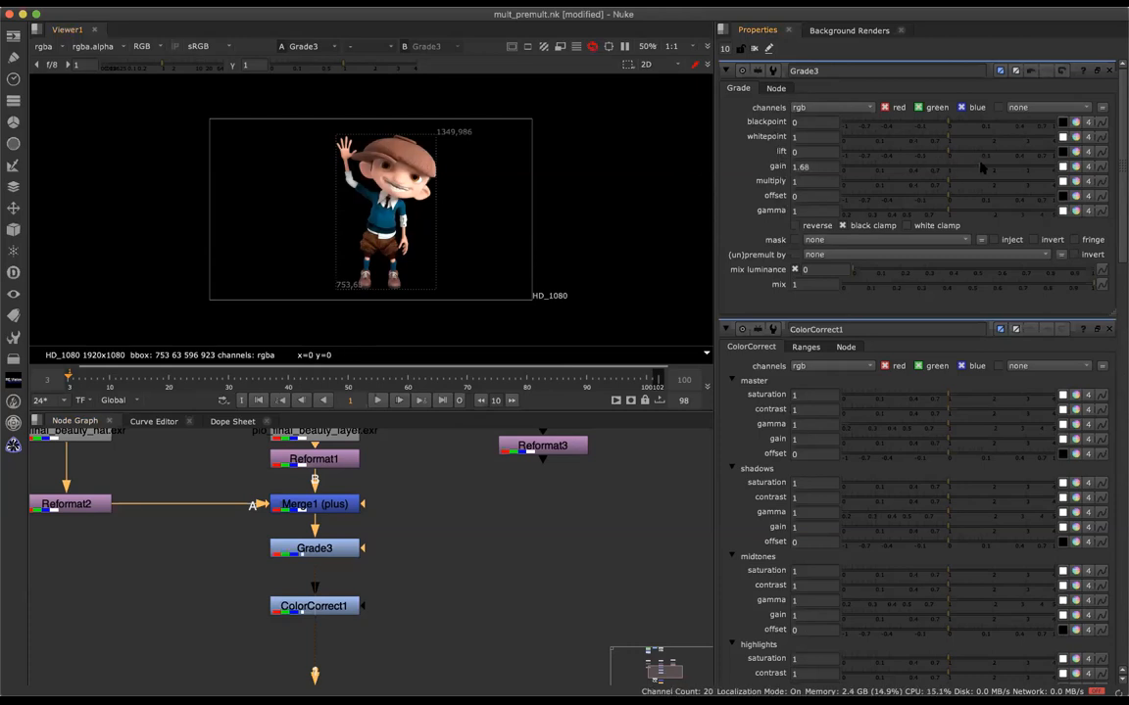
left_click(919, 184)
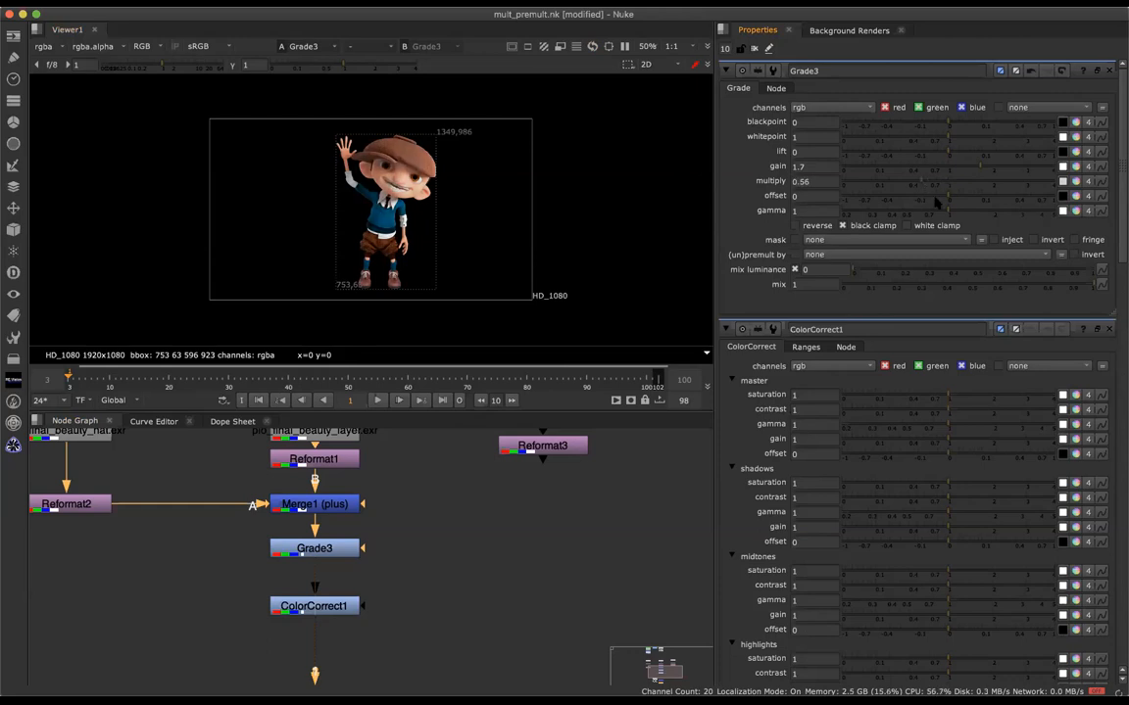
left_click_drag(949, 212, 977, 212)
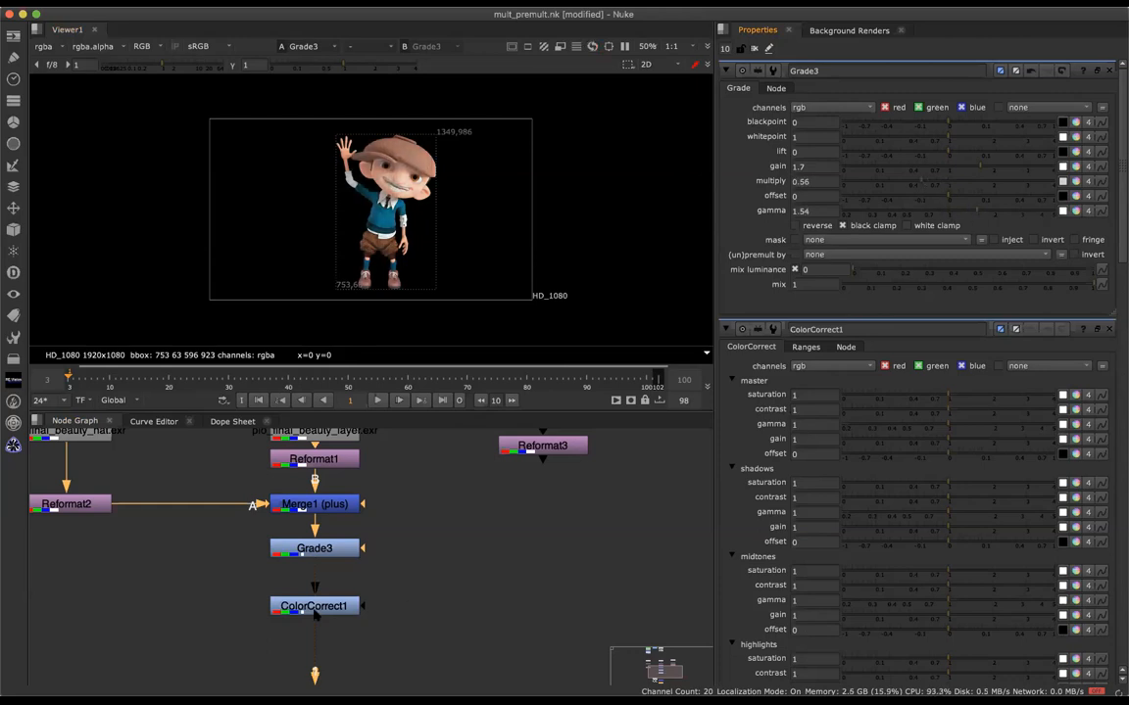
Try ColorCorrect1 with master saturation at about 2.12 and contrast at 0.15, and view its output
left_click(314, 605)
double_click(314, 606)
left_click_drag(949, 138, 997, 134)
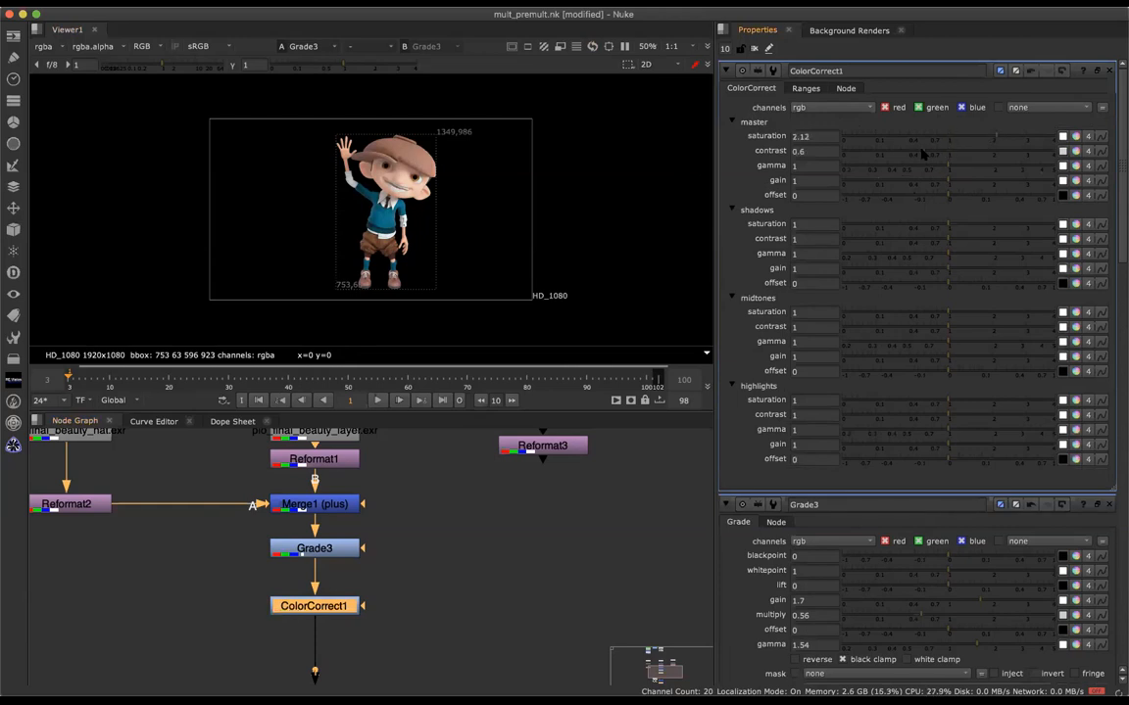
left_click(879, 151)
key("1")
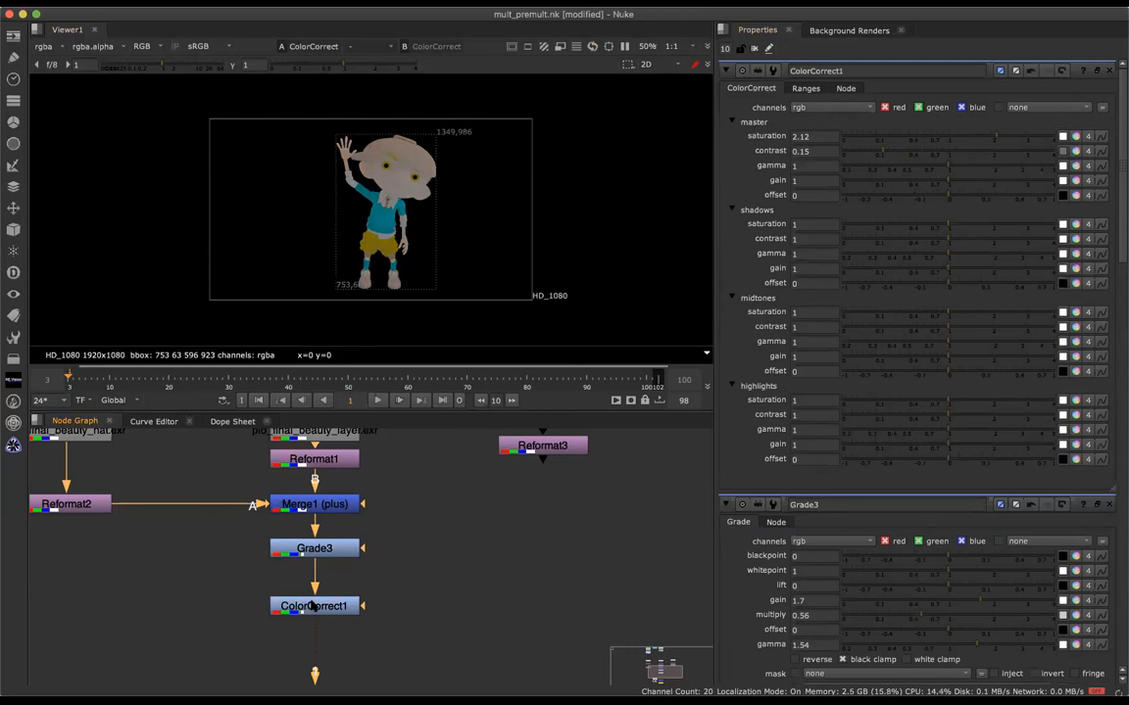
Undo the trial adjustments on ColorCorrect1 and Grade3
left_click(330, 552)
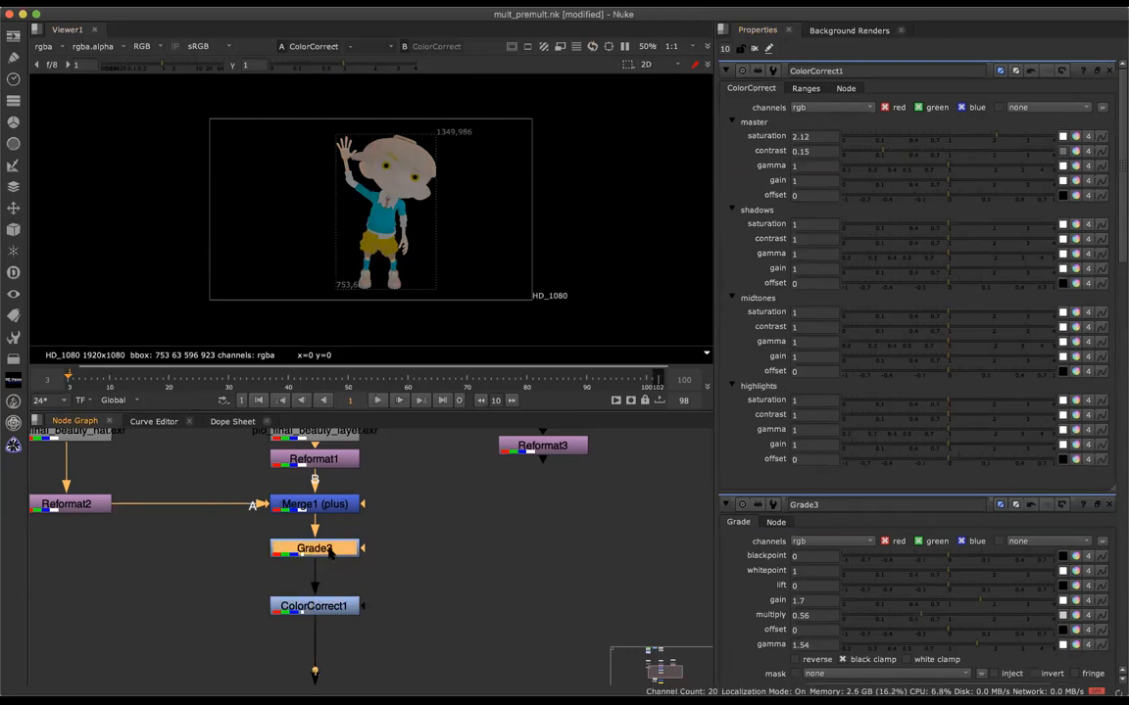
left_click(392, 560)
key("ctrl+z")
key("ctrl+z")
key("ctrl+z")
key("ctrl+z")
key("ctrl+z")
View Grade3 again, open ColorCorrect1's settings and move ColorCorrect1 slightly closer beneath Grade3
left_click(337, 551)
key("1")
key("Return")
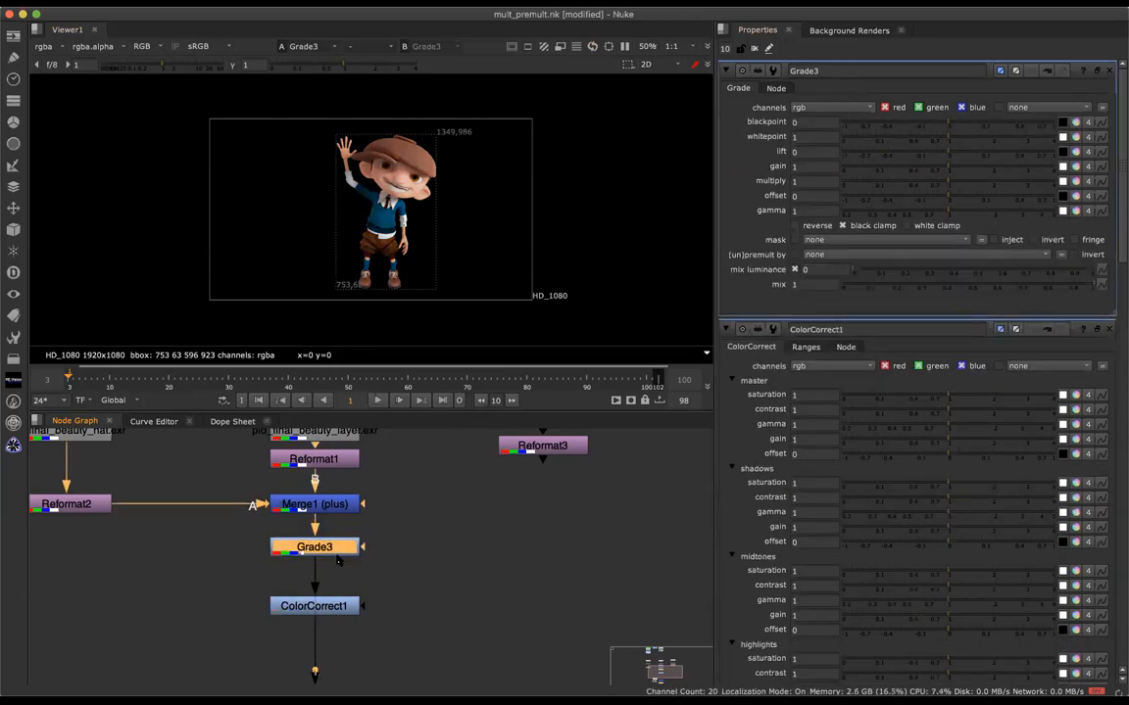
left_click(333, 606)
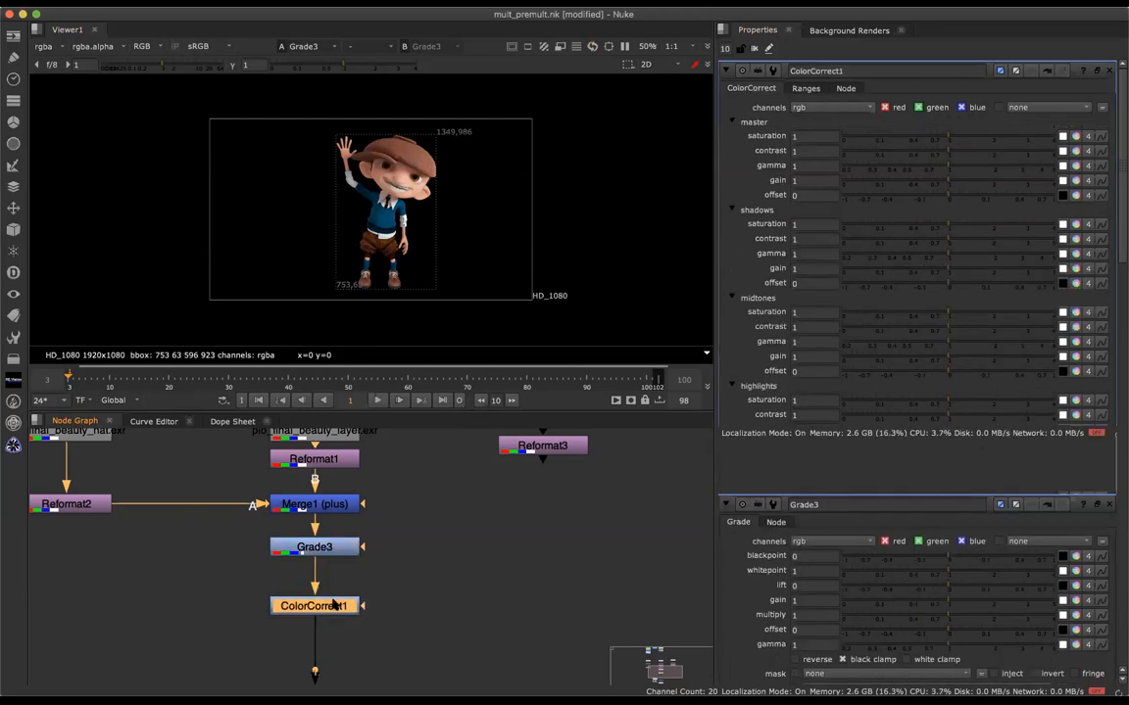
left_click_drag(333, 605, 333, 594)
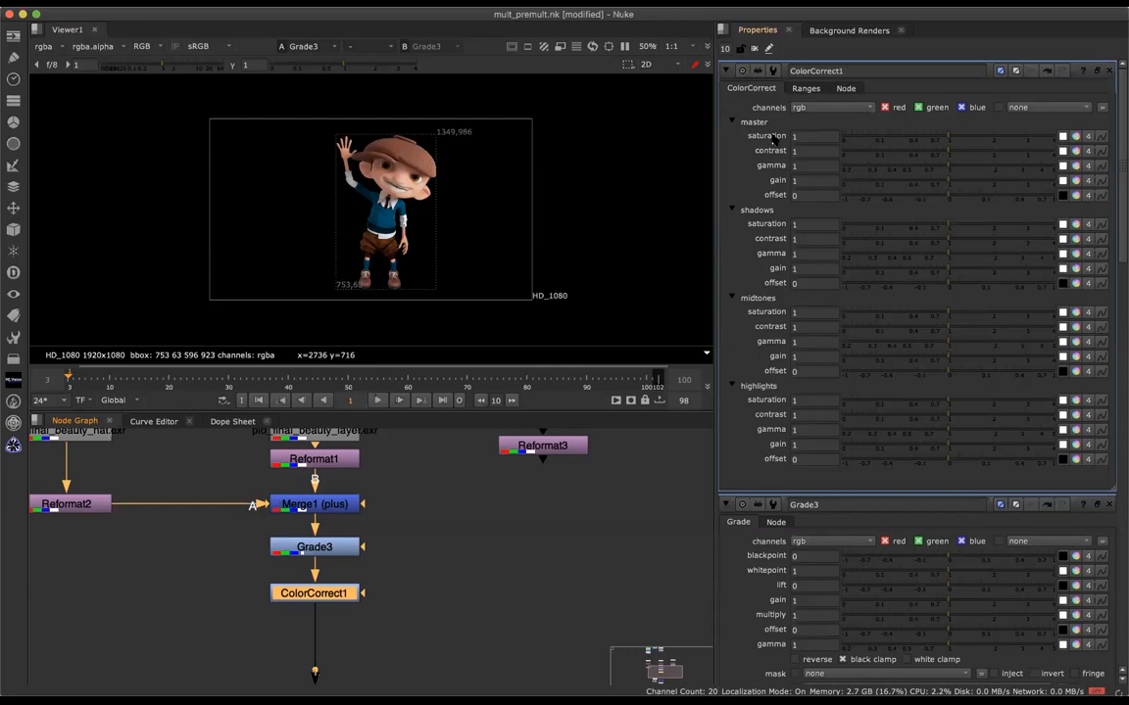
Set ColorCorrect1's master gain to 2 and view its output
left_click(801, 180)
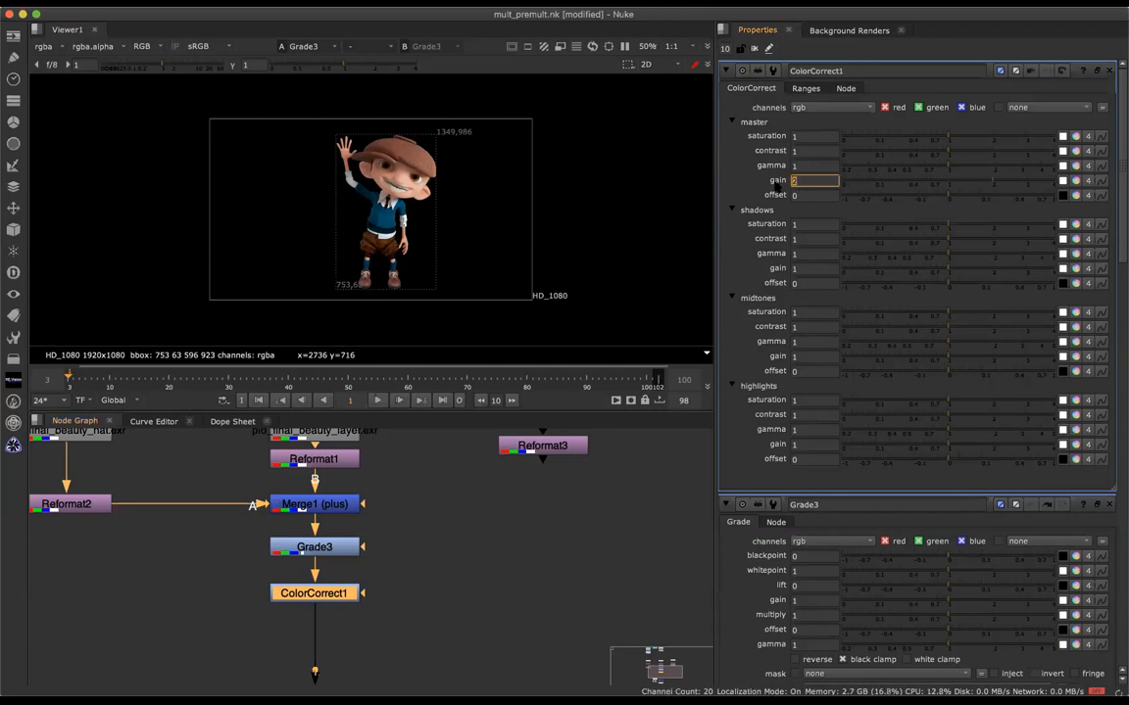
left_click(342, 599)
key("1")
left_click(465, 507)
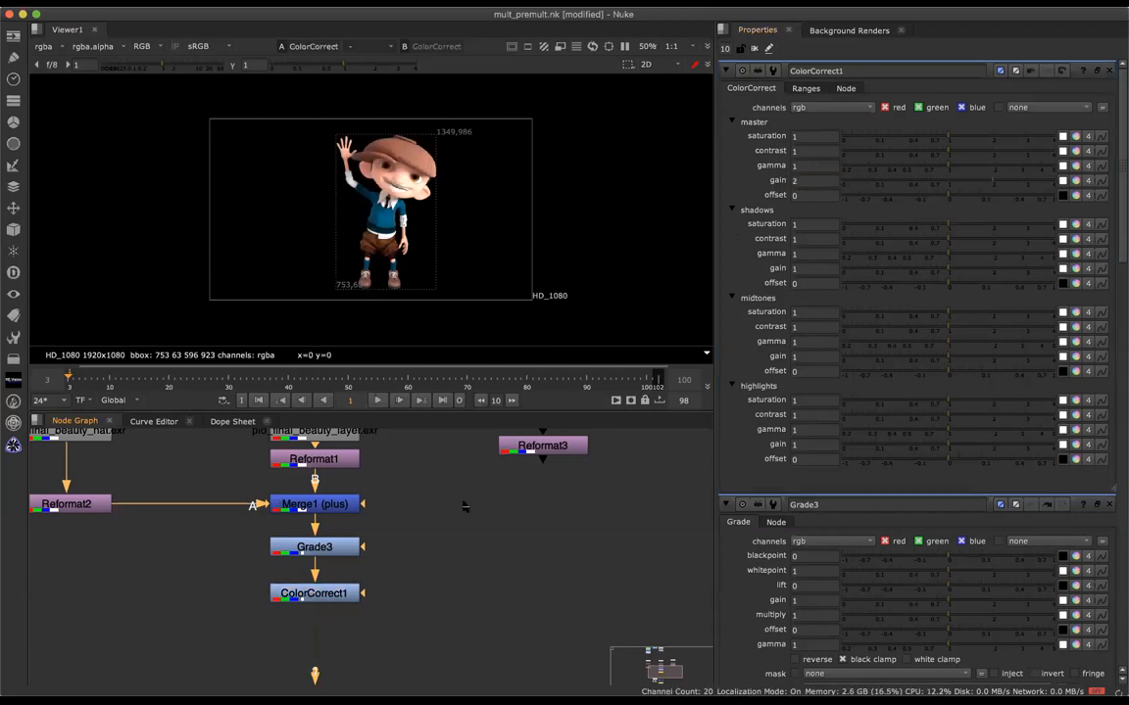
Try a master saturation of 2 on ColorCorrect1 and delete that node from the tree
left_click(793, 138)
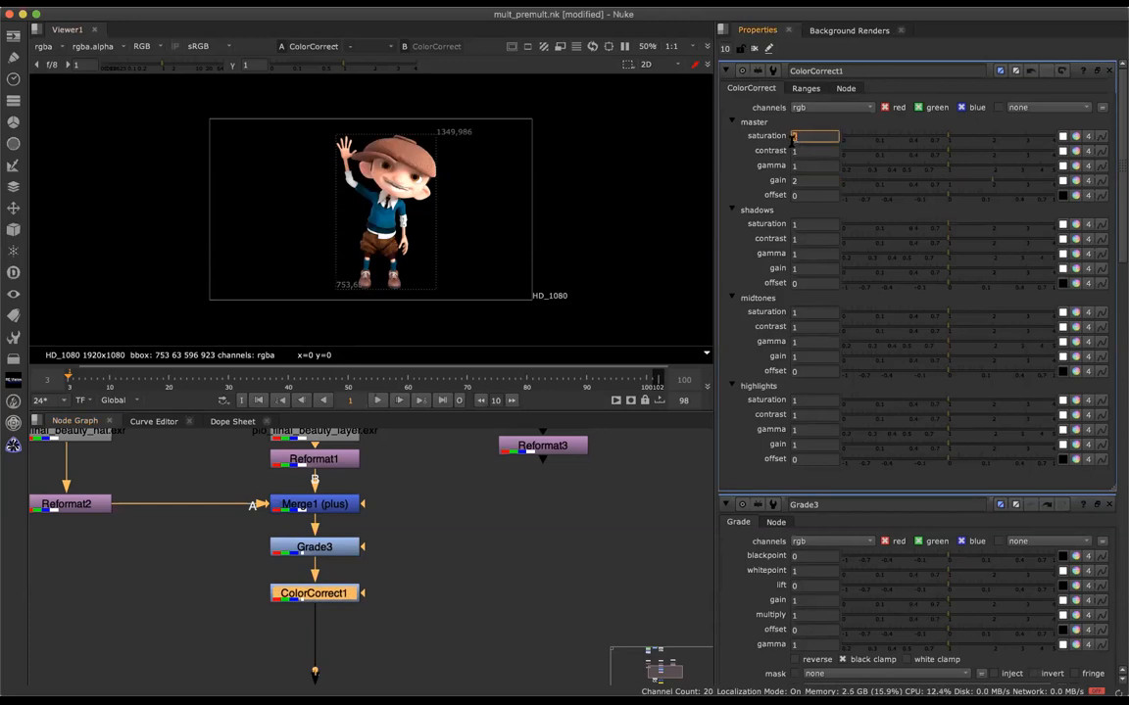
key("Up")
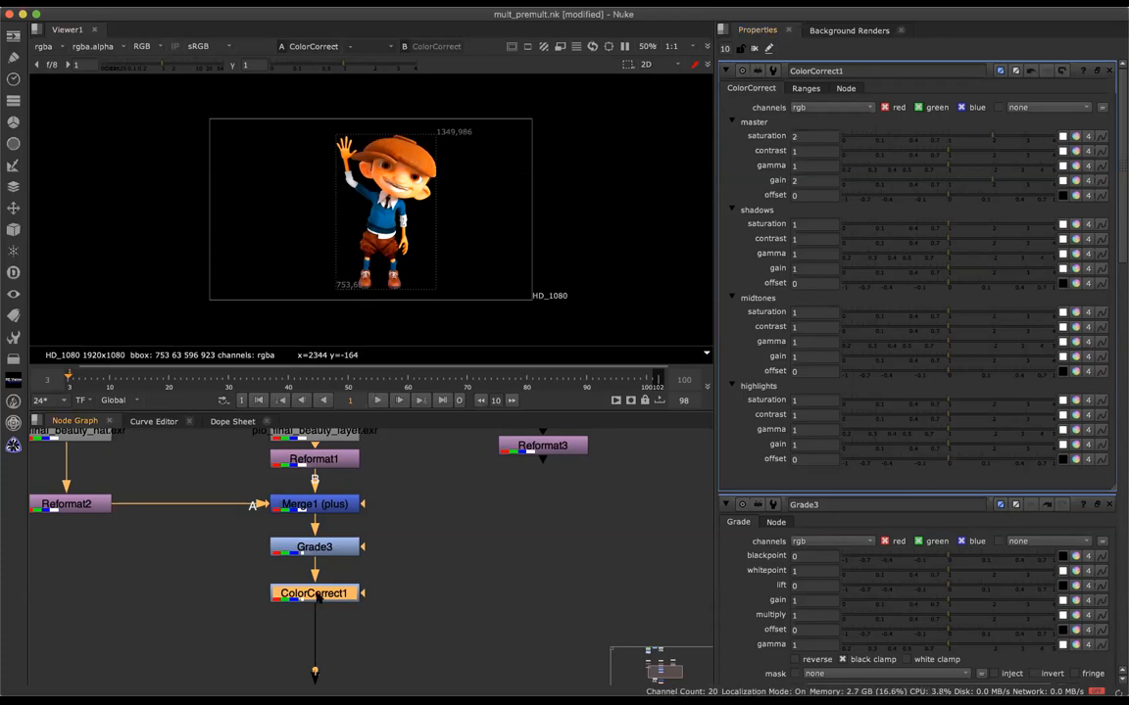
key("Delete")
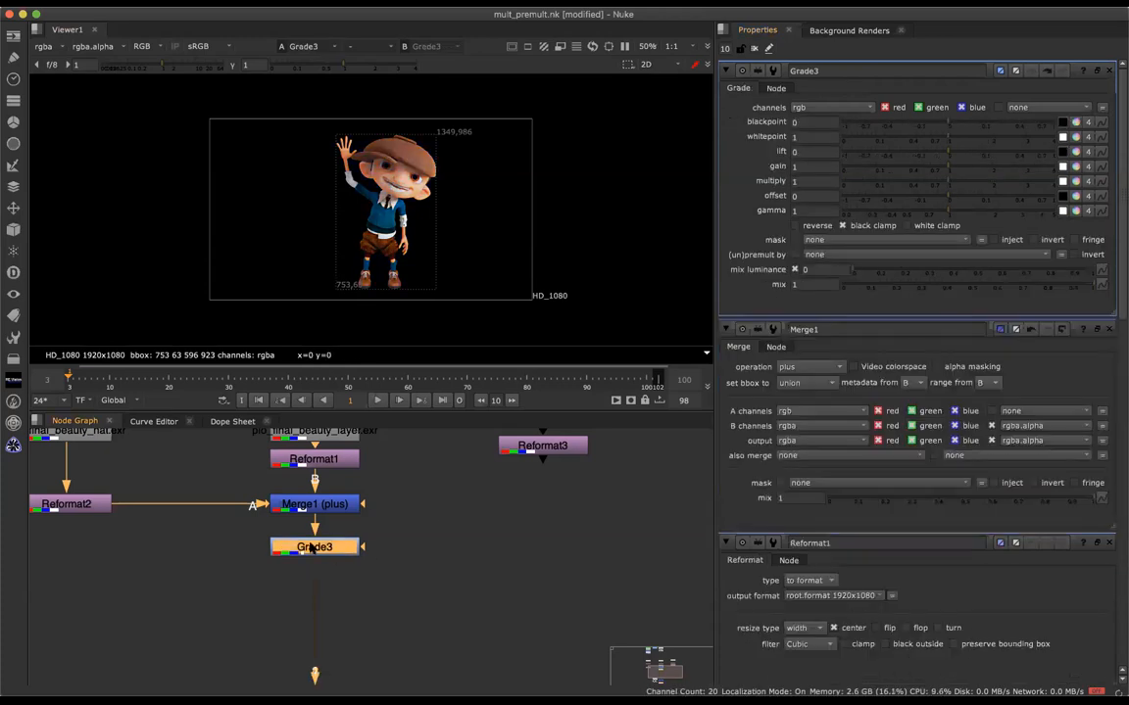
Set Grade3's gain to 2
double_click(804, 167)
type("2")
key("Return")
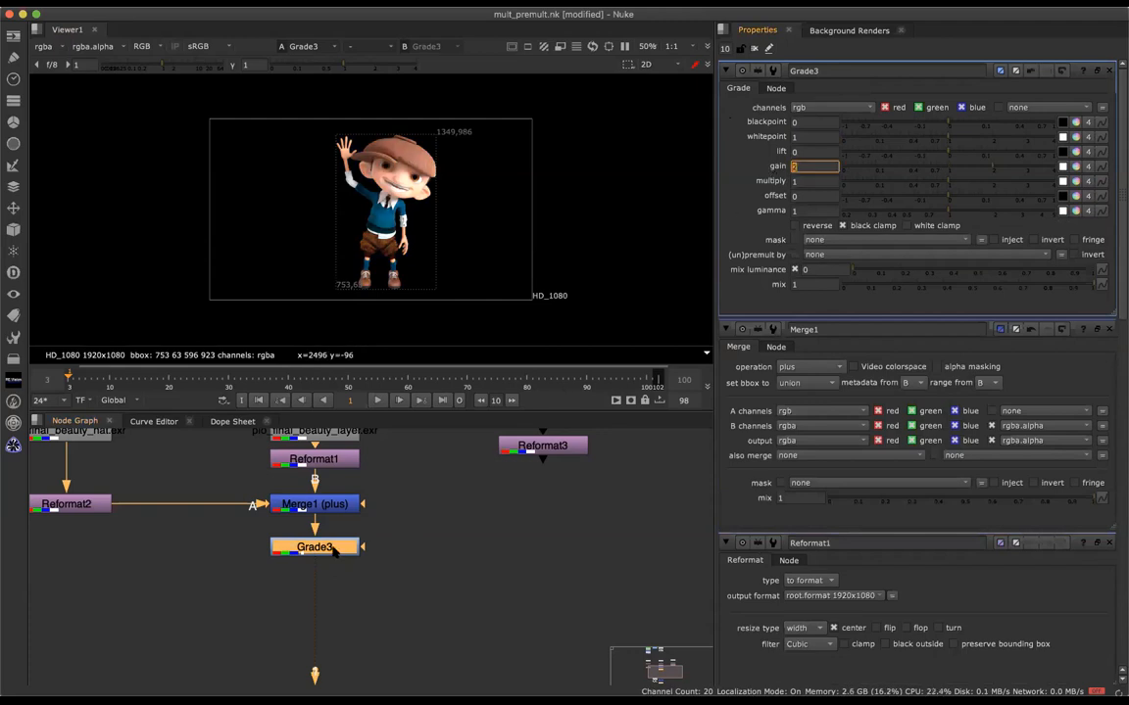
Add a Saturation node after Grade3 and set its saturation to 2
key("Tab")
type("sat")
key("Return")
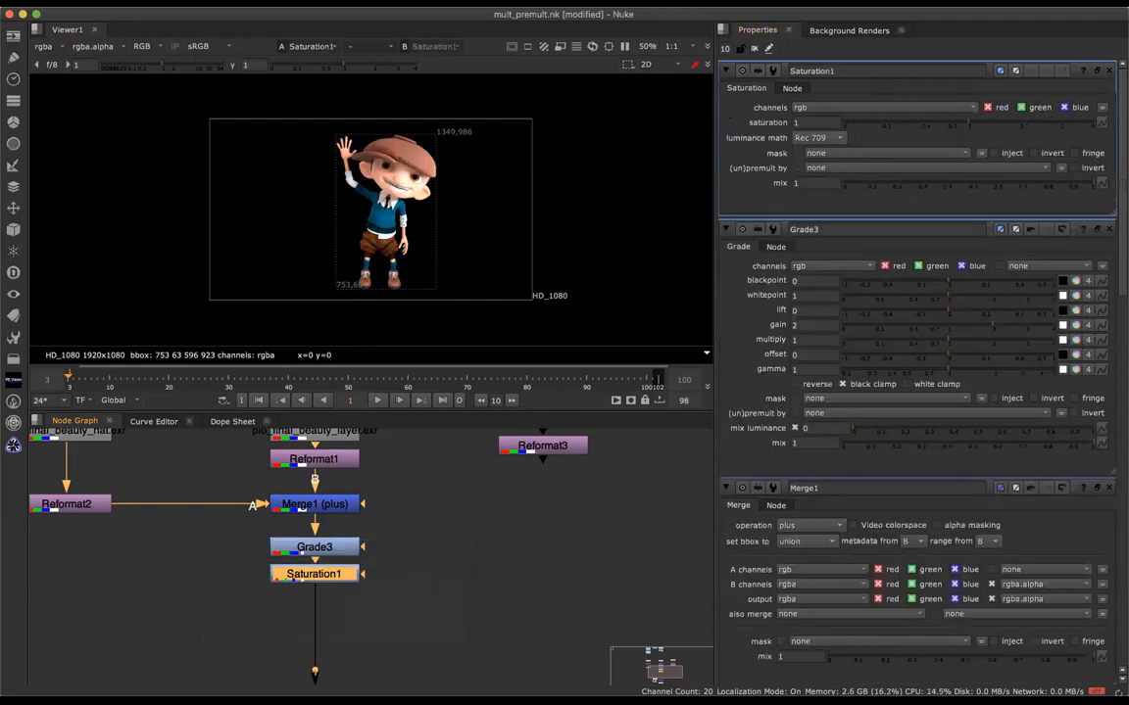
double_click(809, 123)
type("2")
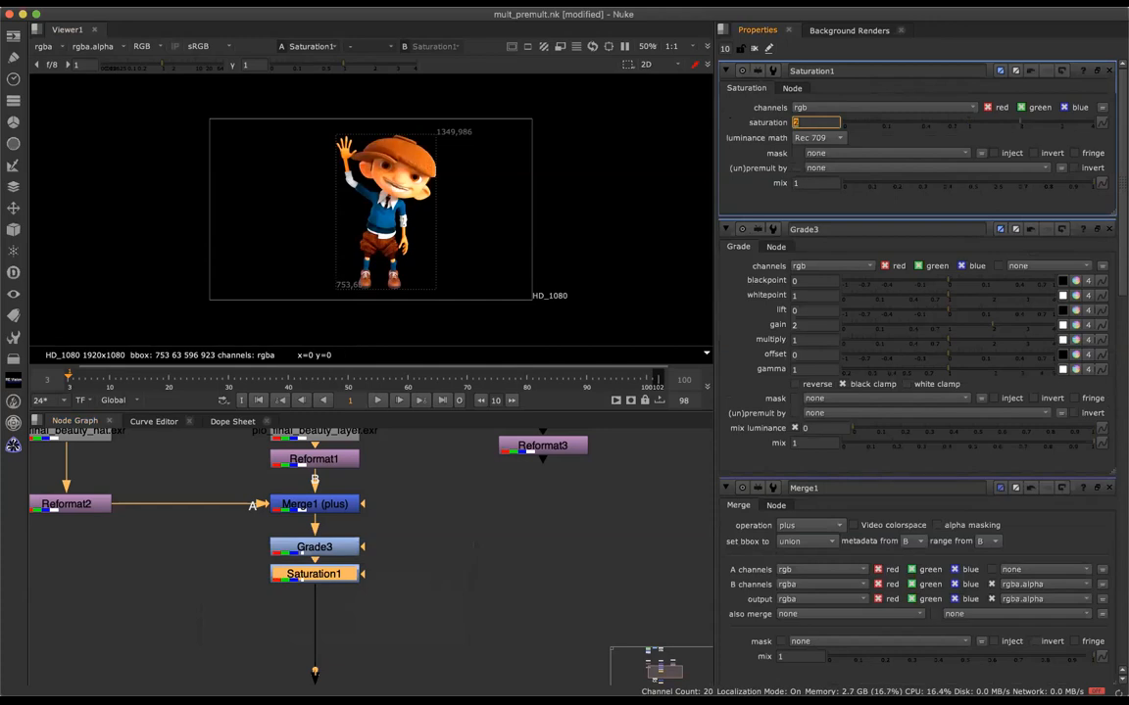
Move Grade3 and Saturation1 down together to make room beneath Merge1
left_click_drag(237, 530, 425, 633)
key("l")
left_click_drag(235, 553, 337, 585)
left_click_drag(239, 531, 423, 633)
left_click_drag(338, 592, 338, 625)
Insert an Unpremult node between Merge1 and Grade3 and place it just below Merge1
key("Tab")
type("un")
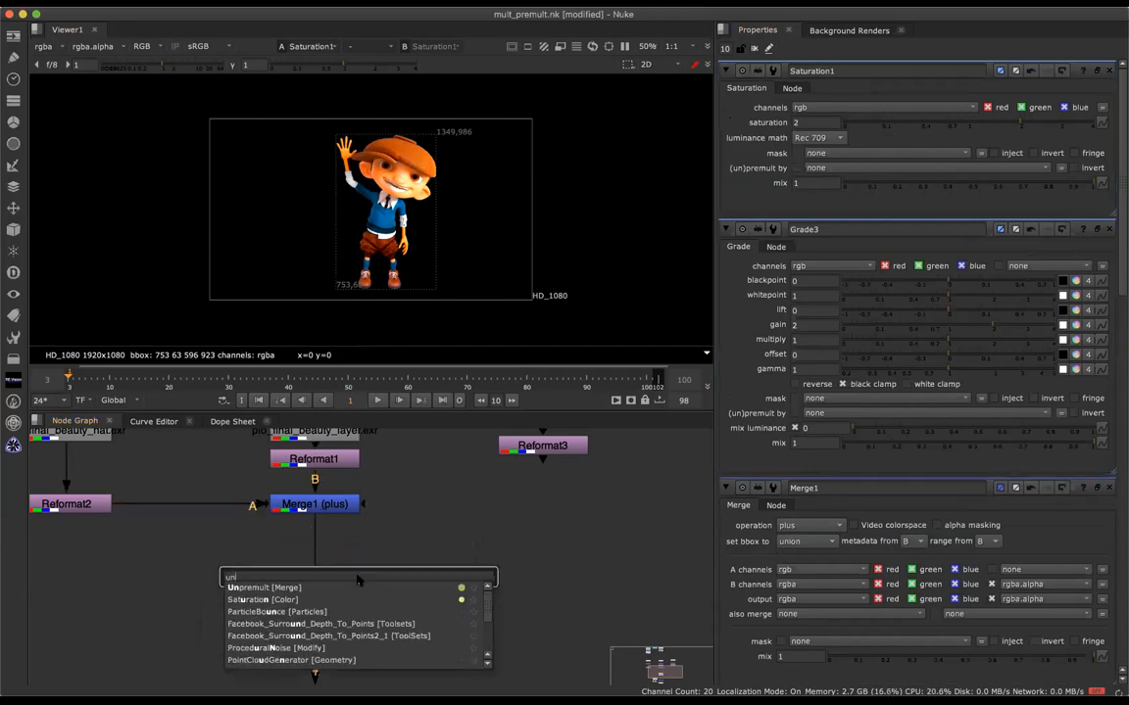
key("Down")
key("Return")
left_click_drag(341, 579, 338, 553)
left_click(344, 634)
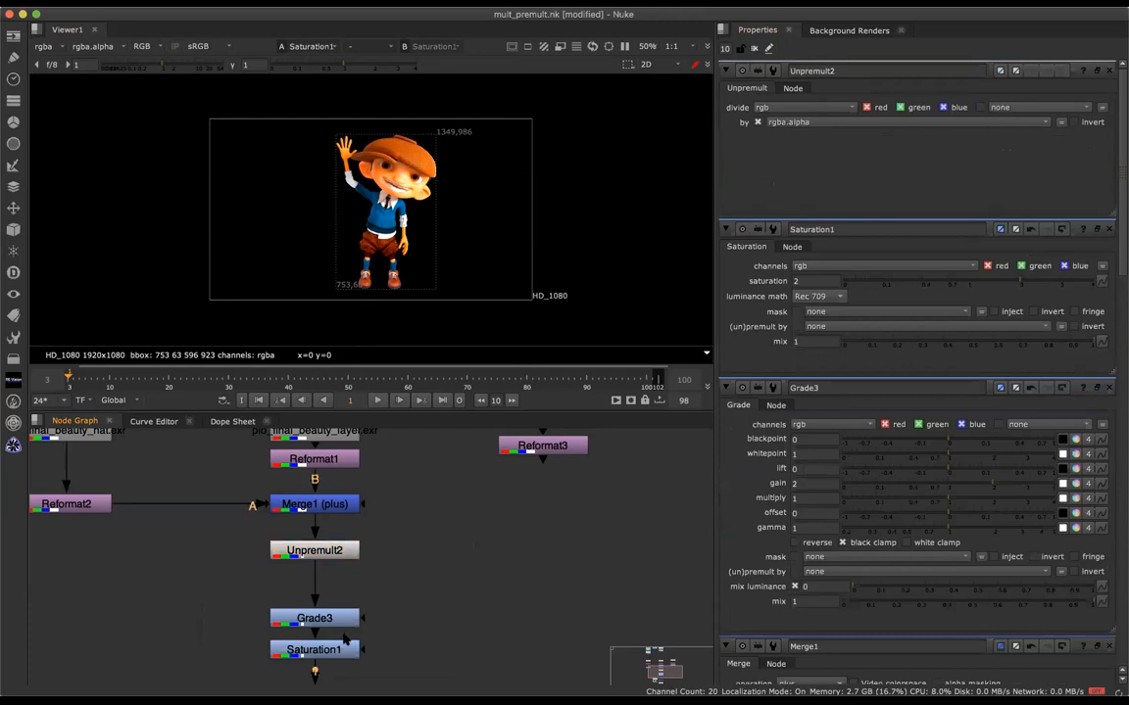
Add a Premult node after Saturation1
left_click(341, 647)
key("Tab")
type("pre")
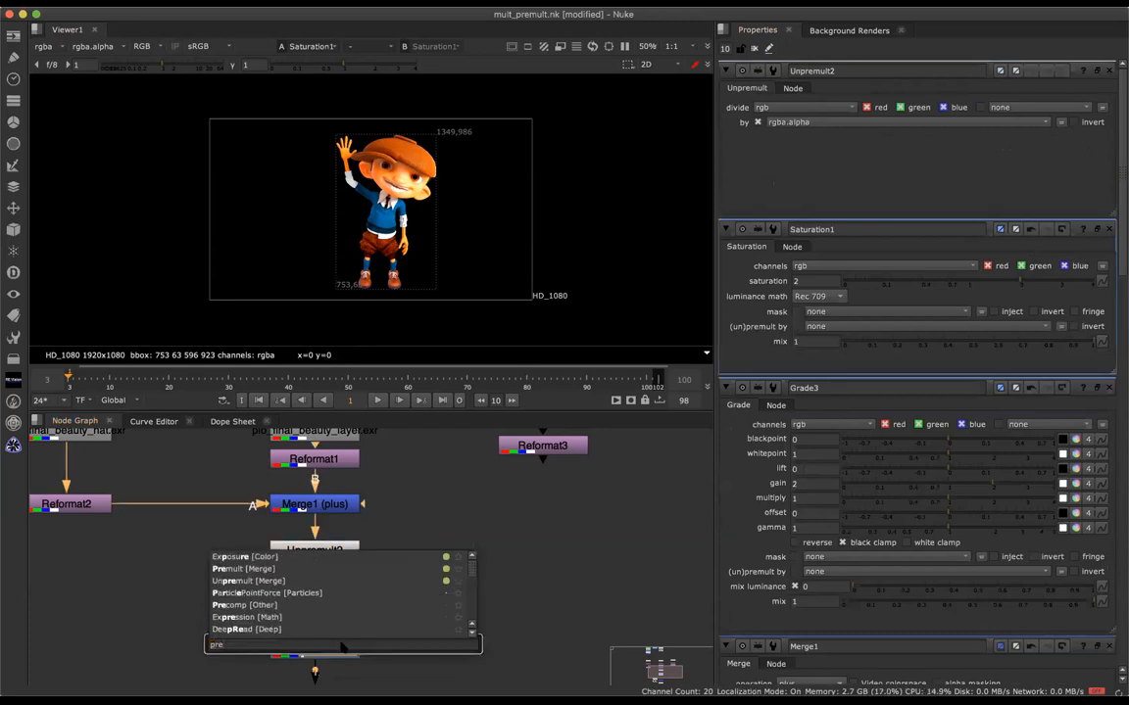
key("Down")
key("Return")
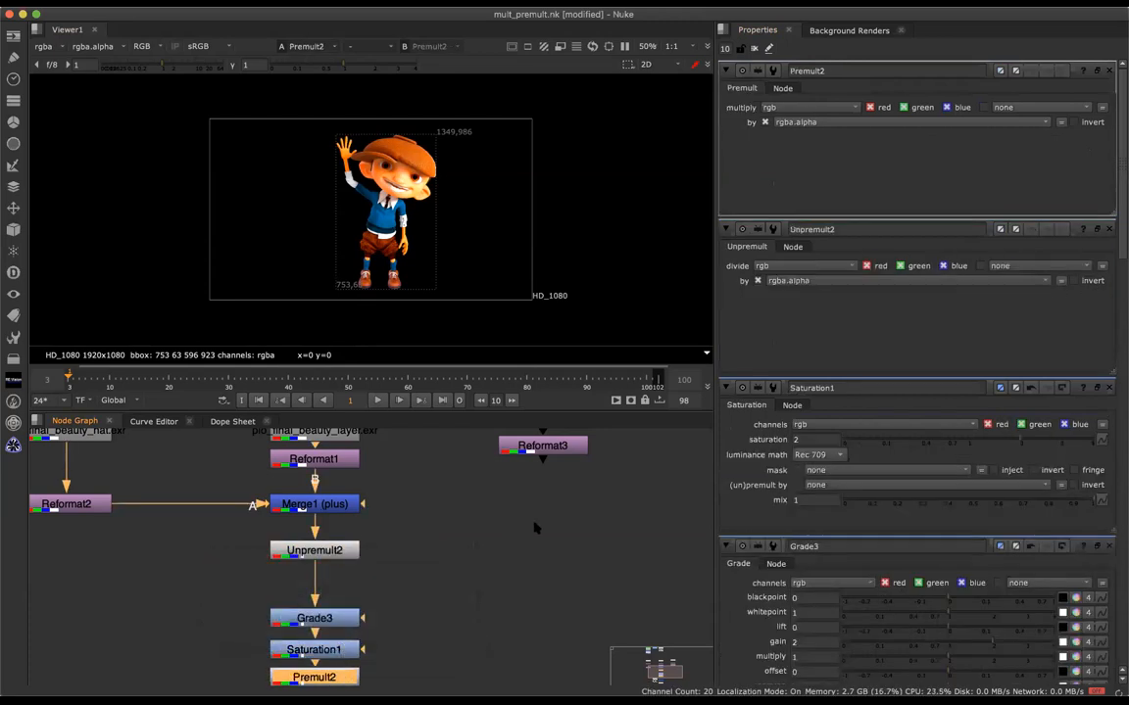
View the pio_final_faceRGB.exr pass and examine its coloured face and ear regions
middle_click_drag(594, 488, 549, 630)
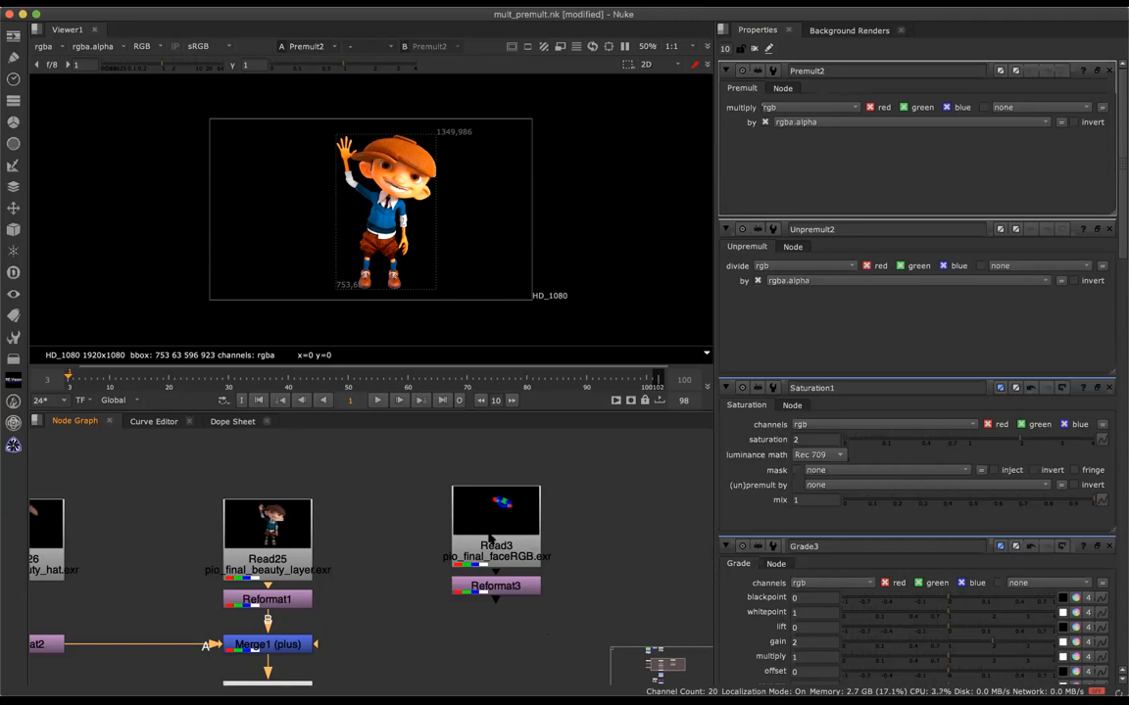
key("f")
scroll(396, 529, "up", 3)
scroll(396, 529, "down", 3)
left_click_drag(294, 469, 402, 493)
left_click(362, 511)
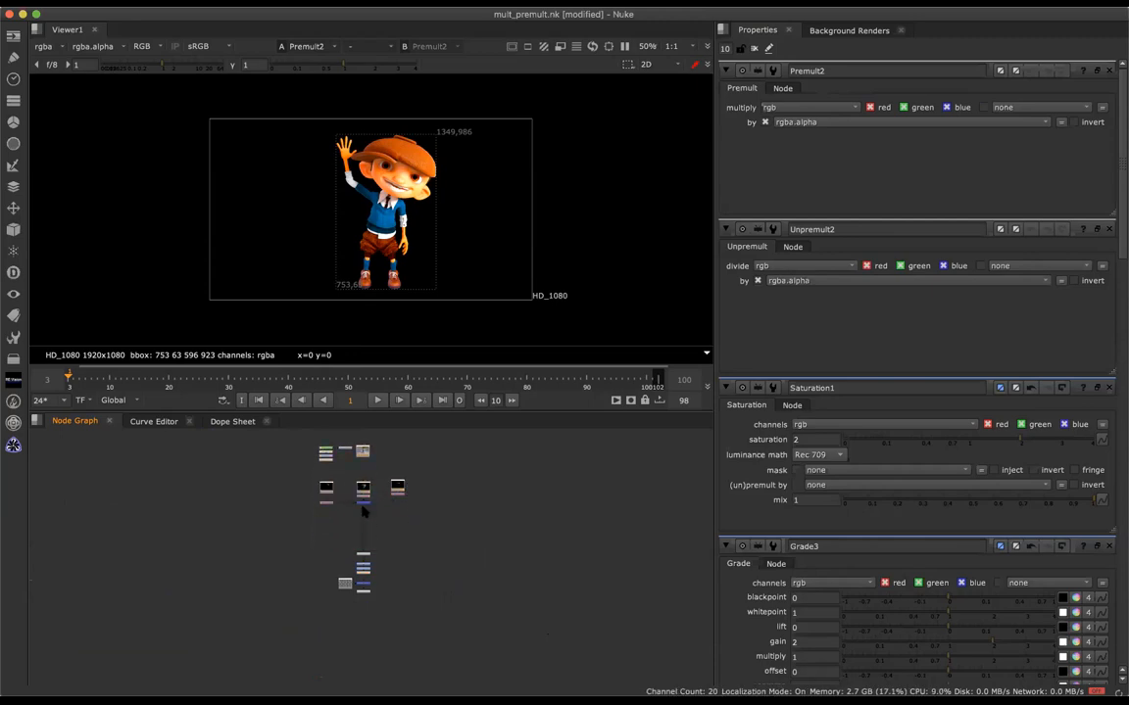
key("1")
left_click(397, 489)
key("1")
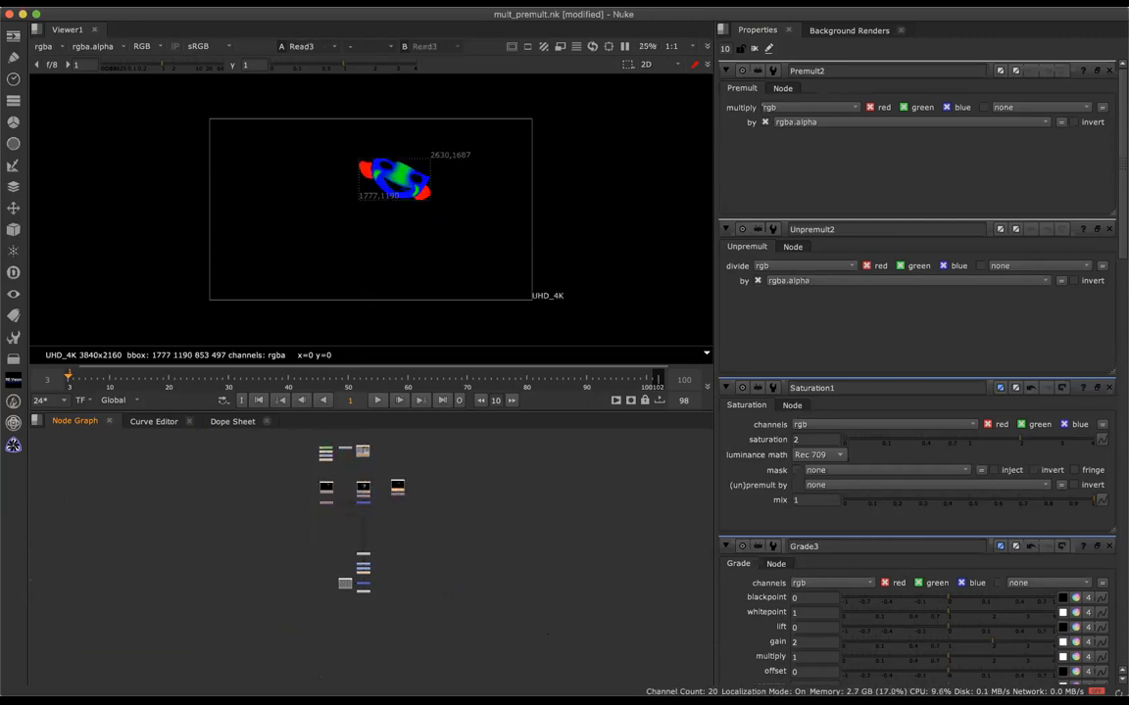
key("f")
scroll(466, 162, "up", 5)
scroll(466, 162, "down", 4)
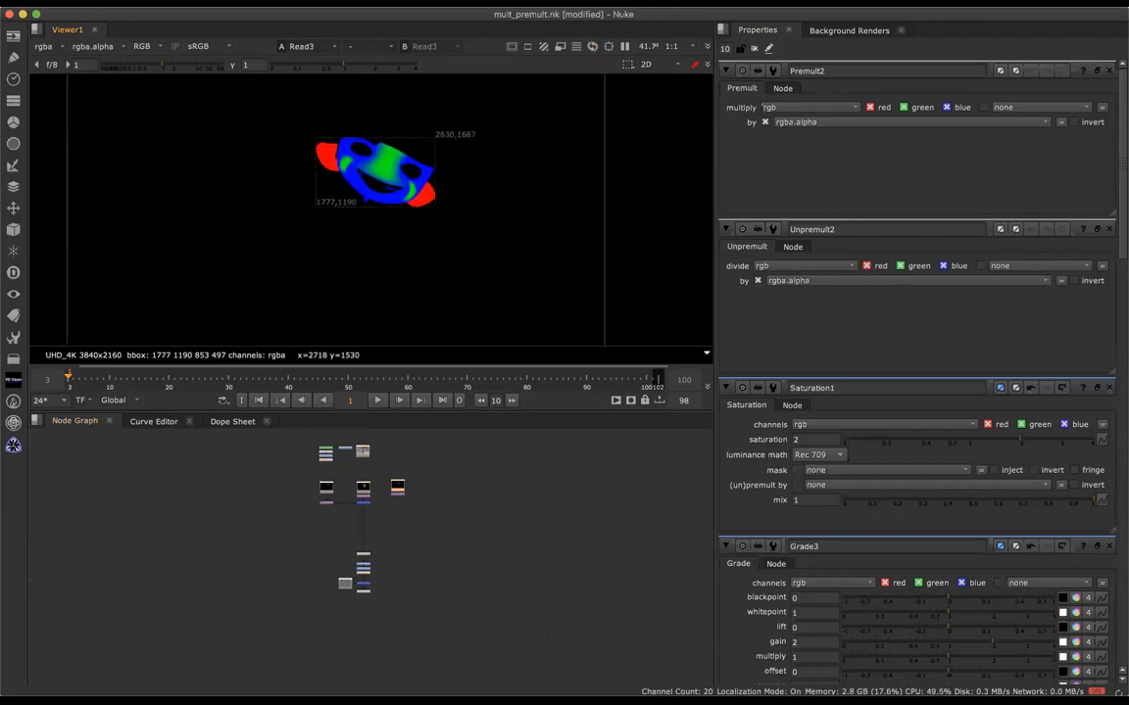
scroll(470, 159, "up", 4)
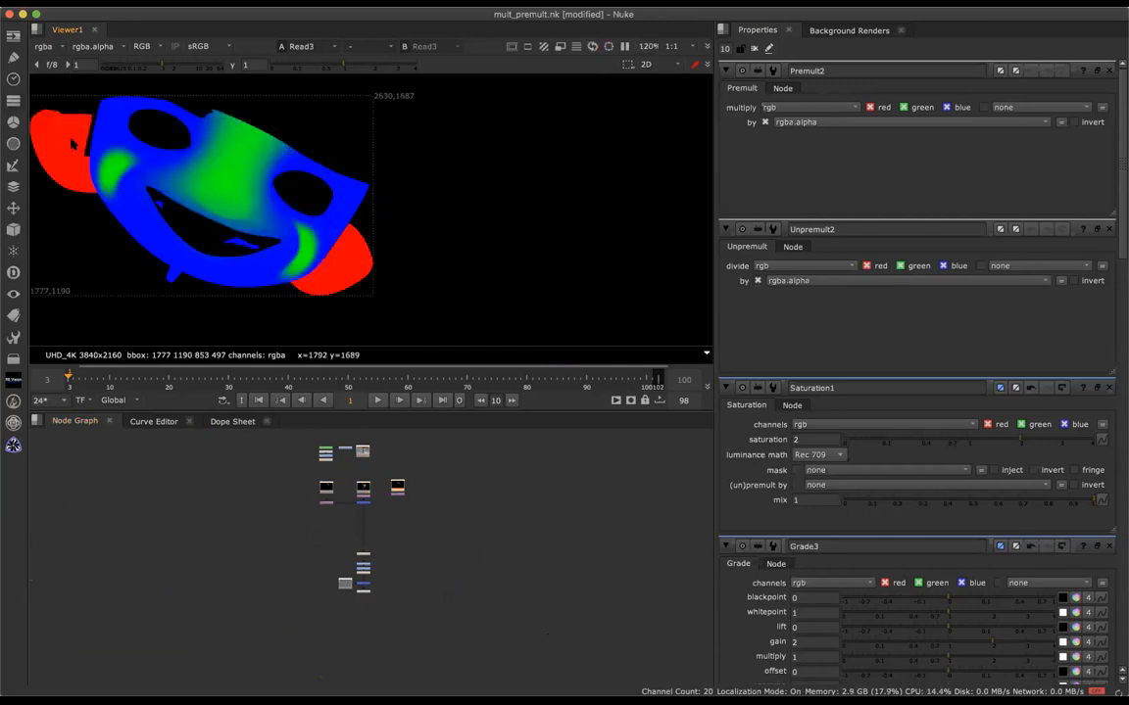
View Merge1's output and examine the character's face and body up close
left_click(327, 457)
key("1")
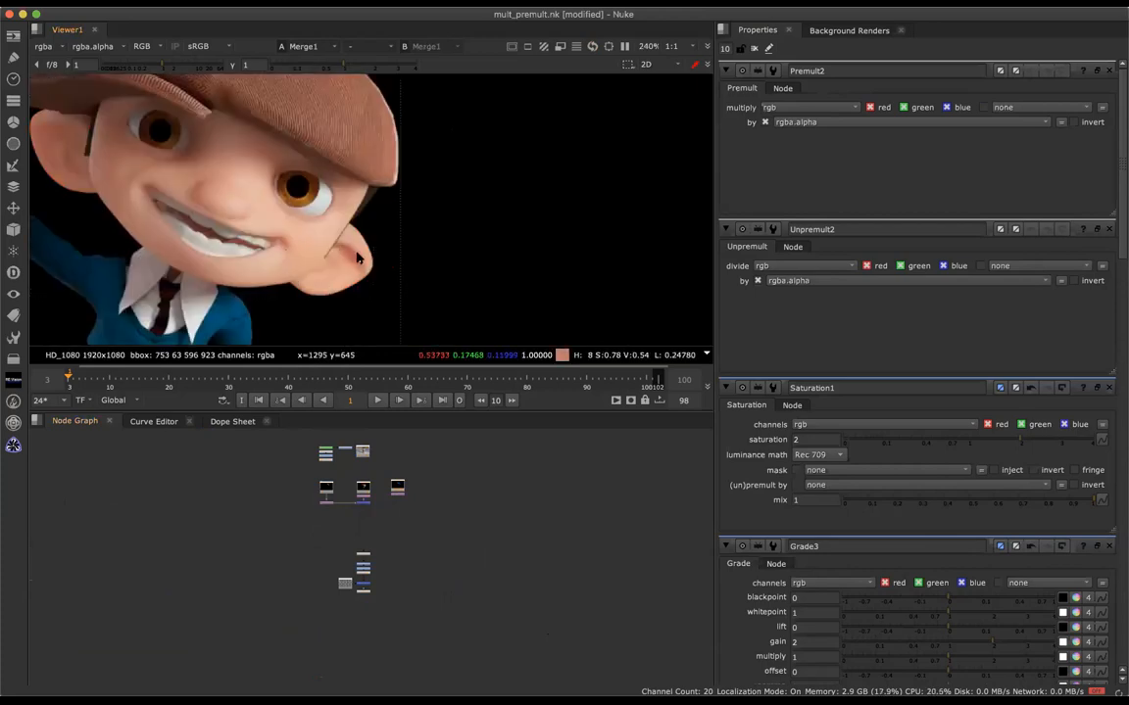
key("f")
scroll(387, 220, "up", 10)
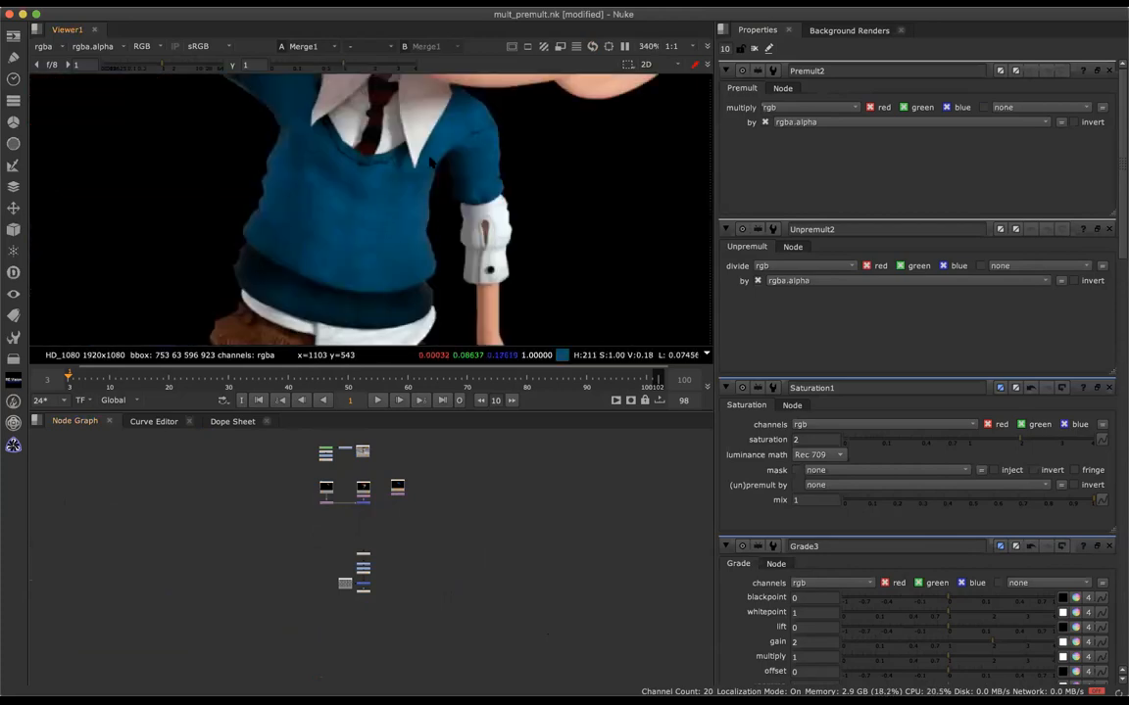
scroll(429, 162, "down", 6)
scroll(438, 224, "up", 8)
scroll(438, 224, "down", 7)
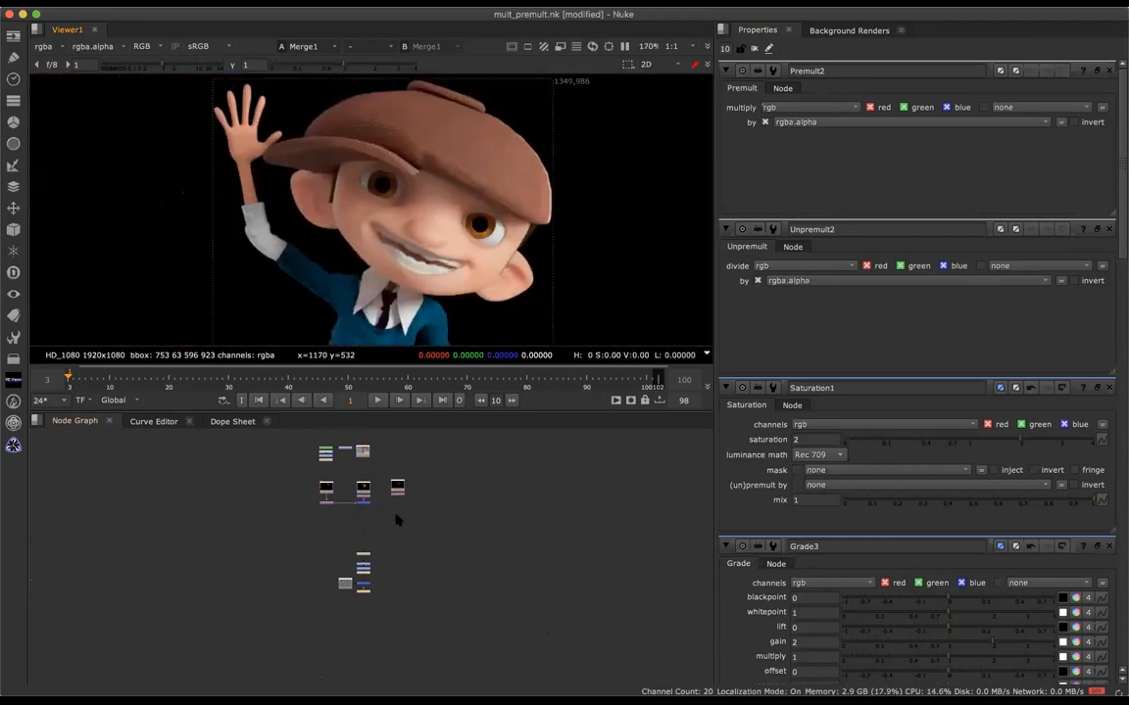
Add a Shuffle node beneath Reformat3 in the face RGB branch
scroll(397, 519, "up", 5)
scroll(397, 514, "down", 4)
scroll(397, 509, "up", 4)
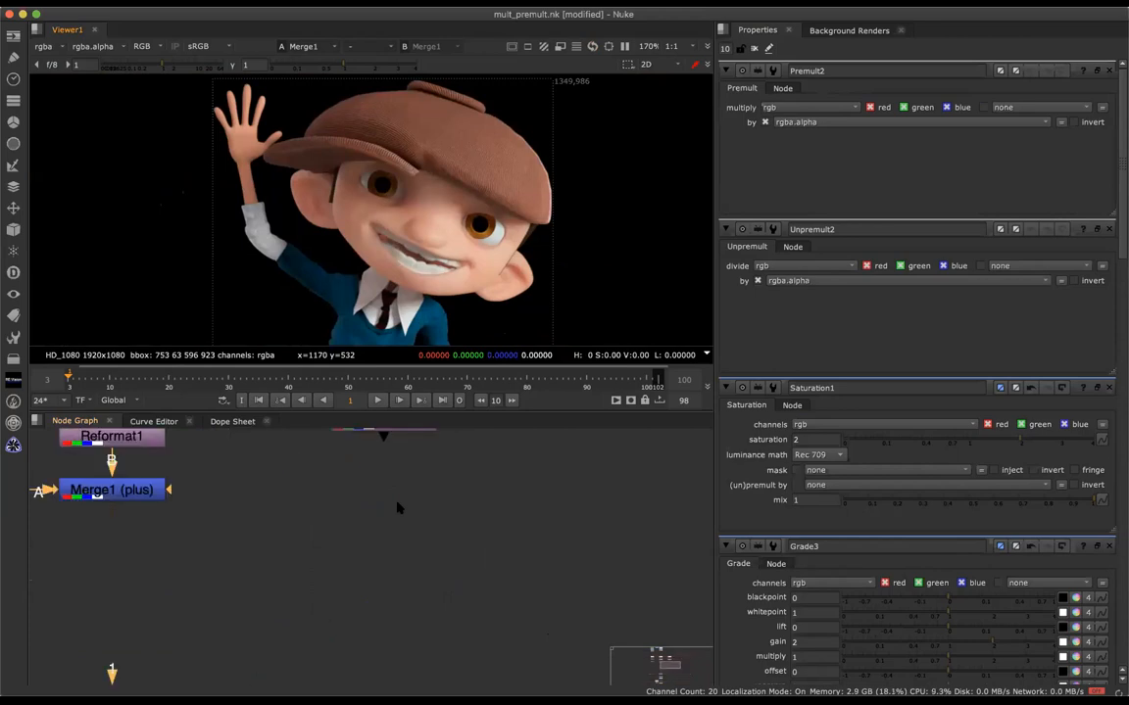
middle_click_drag(363, 474, 495, 611)
left_click_drag(501, 563, 501, 600)
key("Tab")
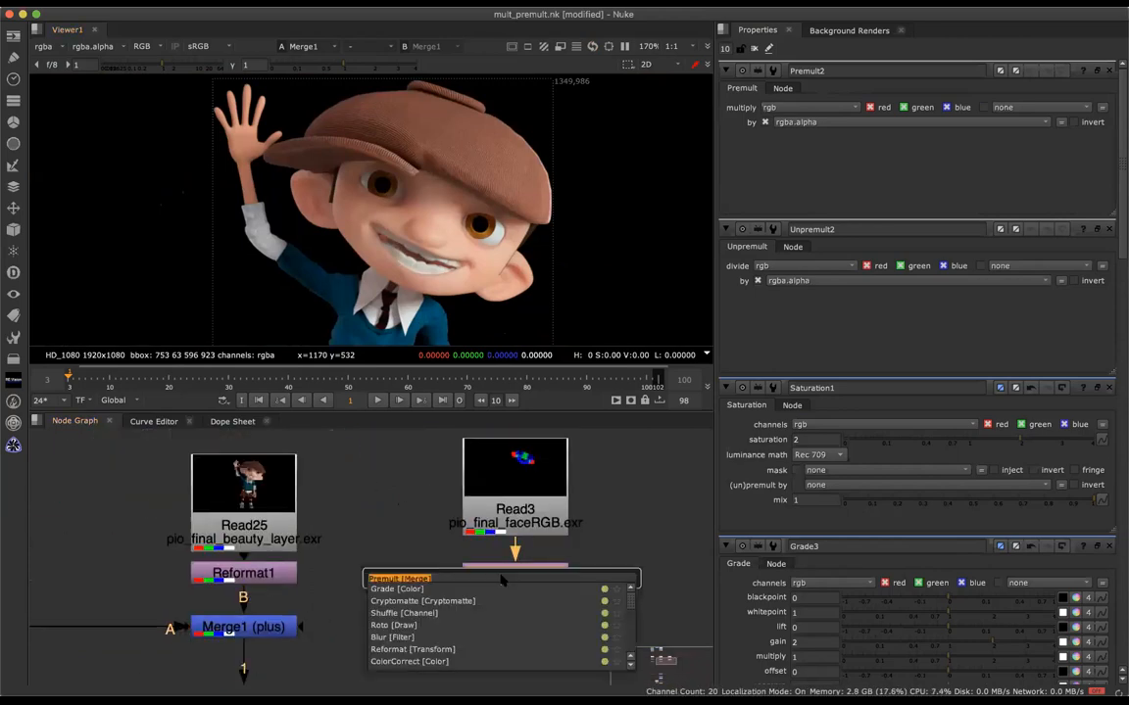
type("shu")
key("Return")
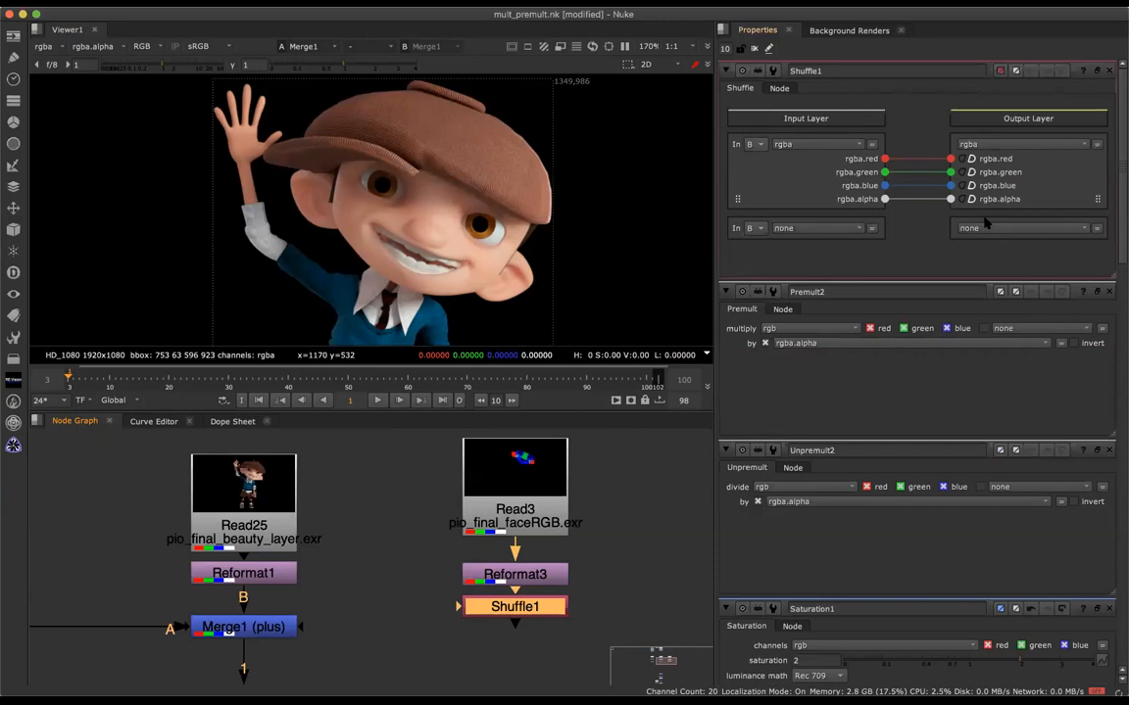
Check Shuffle1's input layer choices and compare the outputs of Read3, Shuffle1 and Merge1
left_click(838, 144)
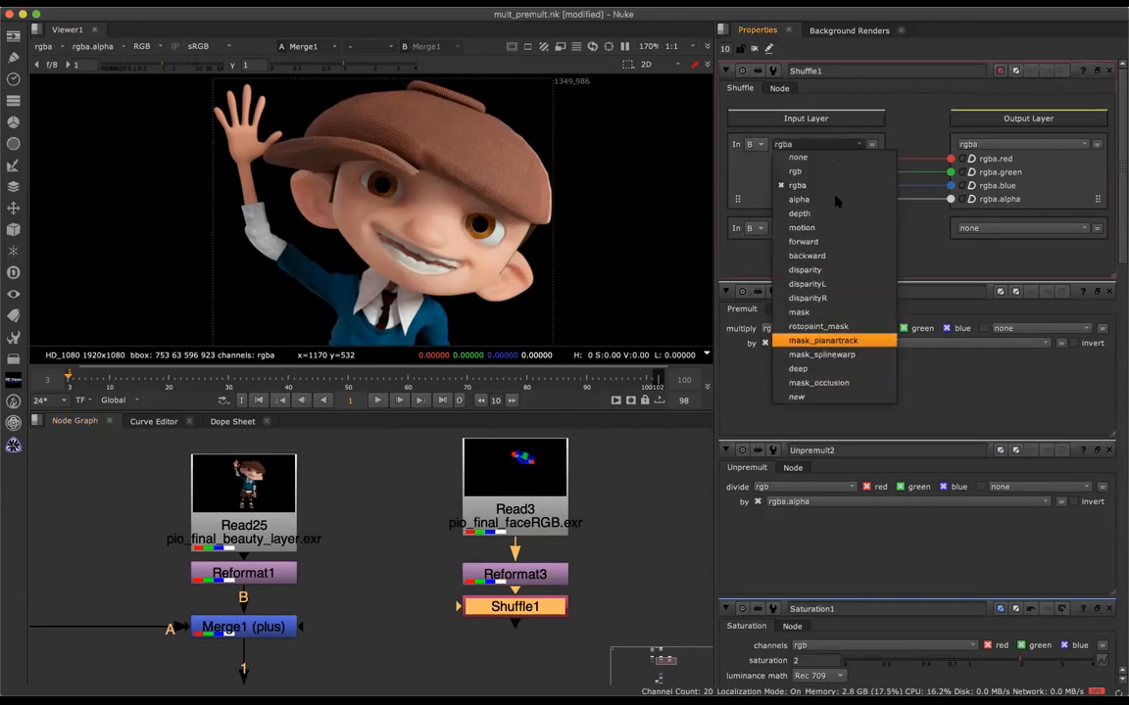
left_click(961, 255)
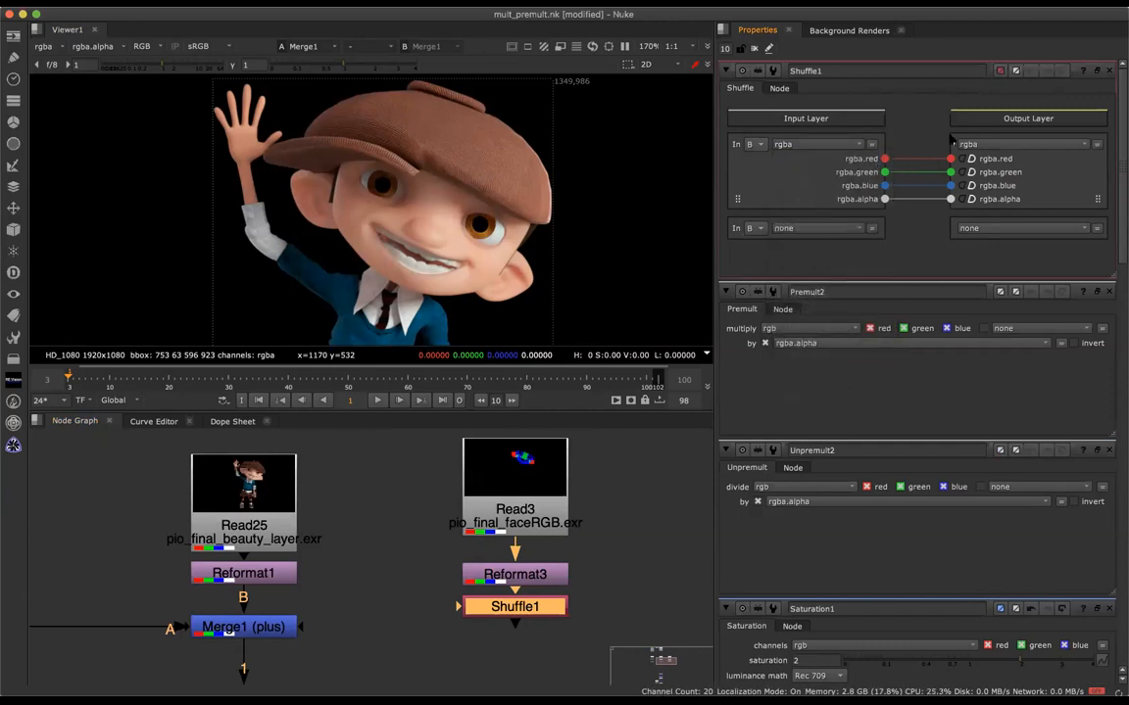
left_click(514, 470)
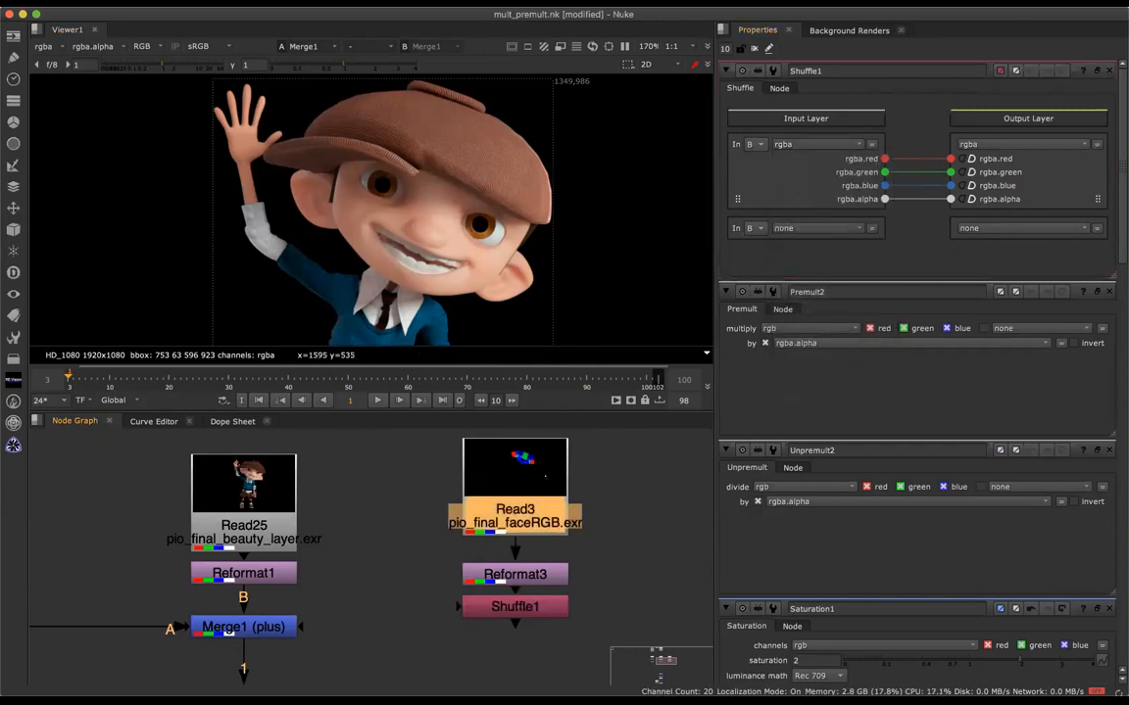
key("1")
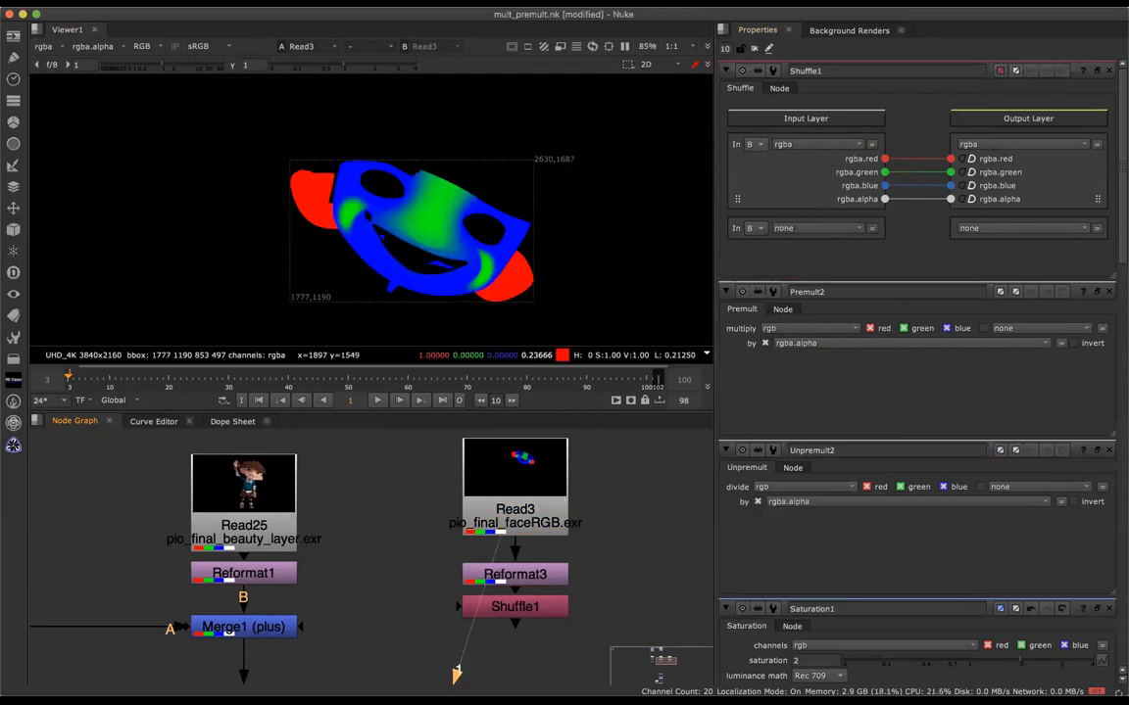
left_click(544, 607)
left_click(243, 628)
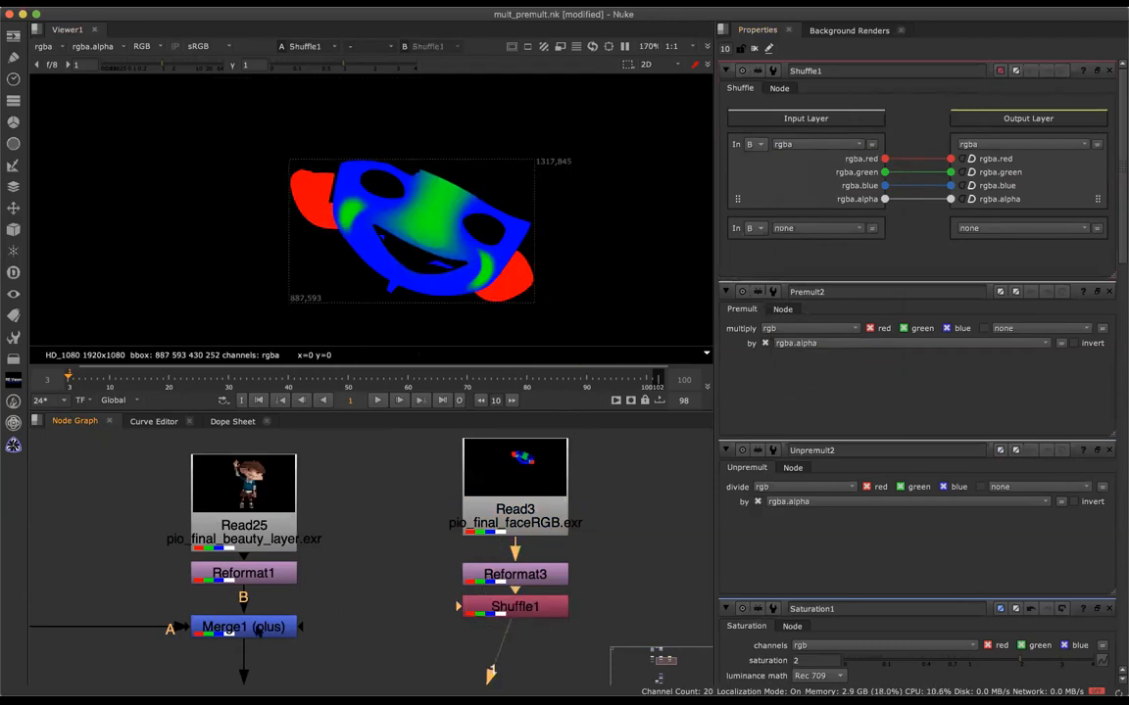
key("1")
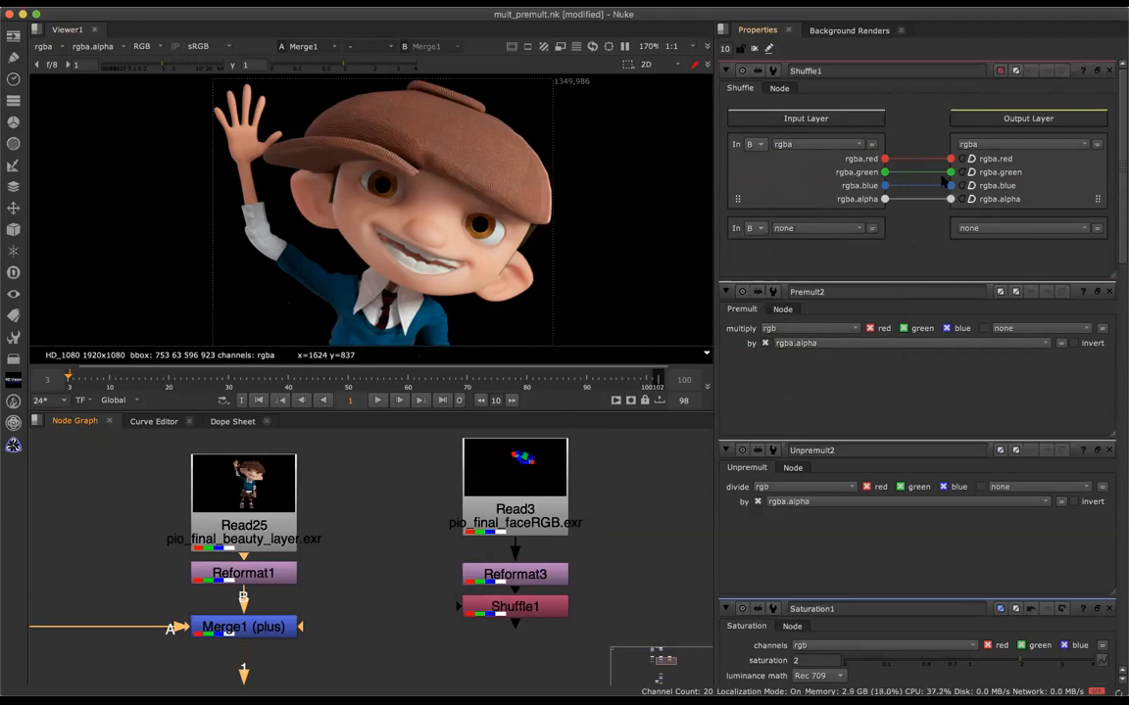
Route only rgba.red into rgba.alpha in Shuffle1, disconnect the other channels, and view the node's alpha output
left_click_drag(901, 172, 915, 204)
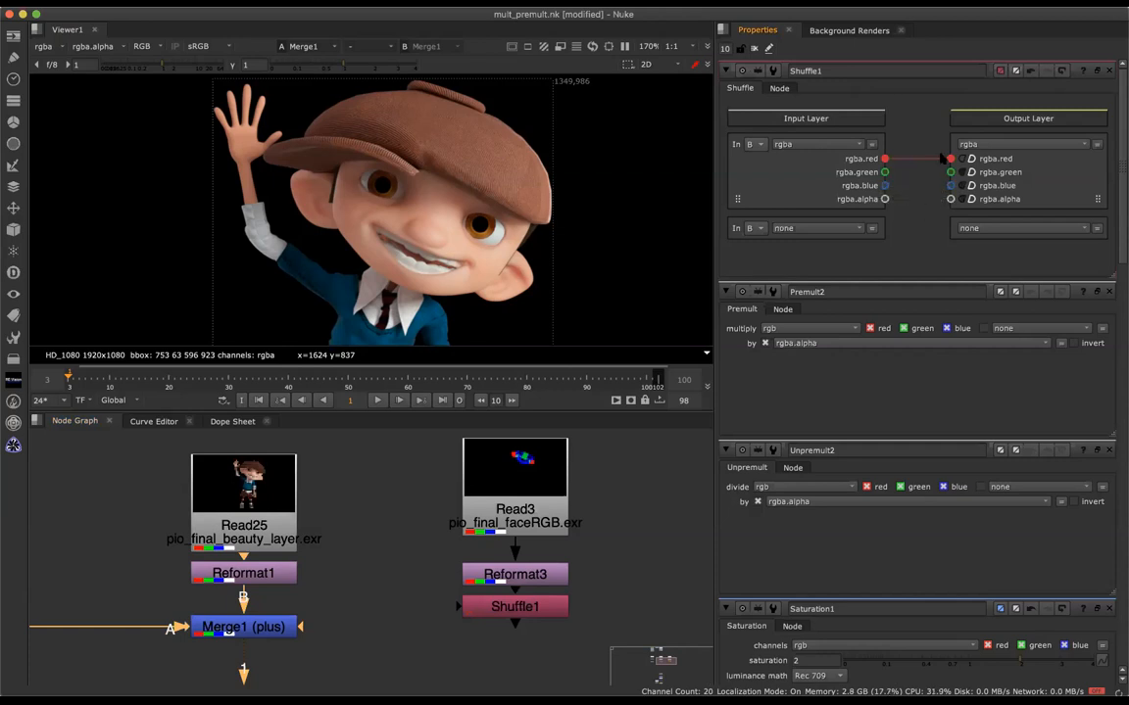
left_click_drag(950, 158, 949, 199)
left_click(527, 609)
key("1")
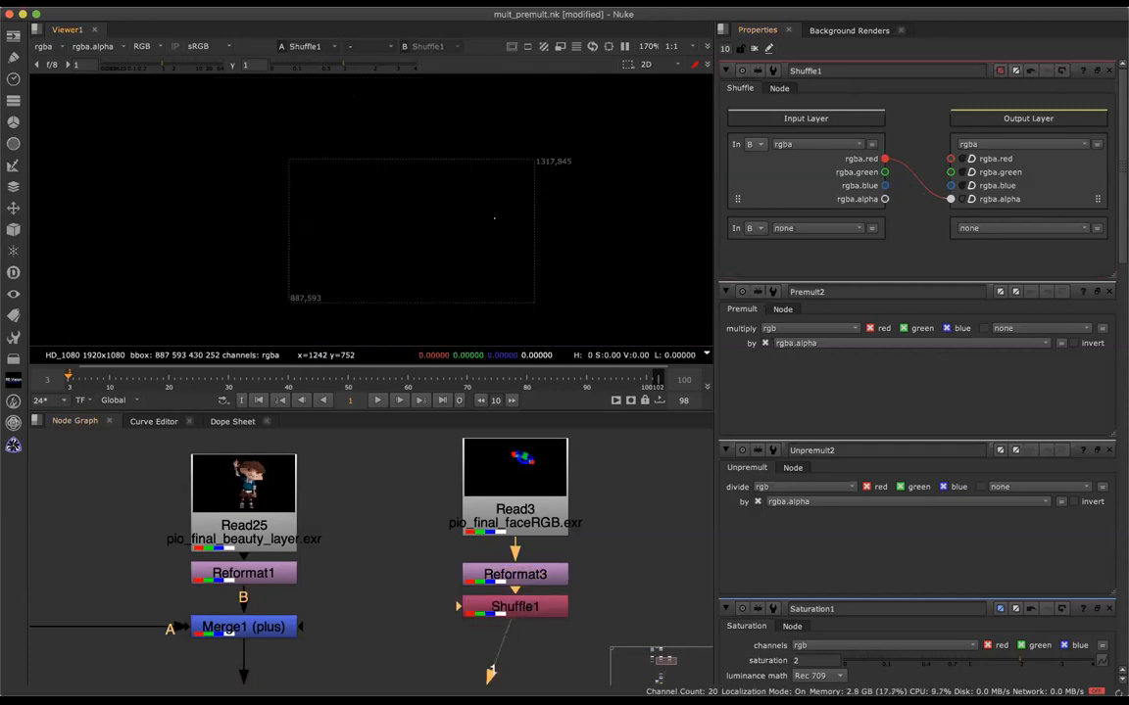
key("a")
key("a")
key("a")
key("a")
key("a")
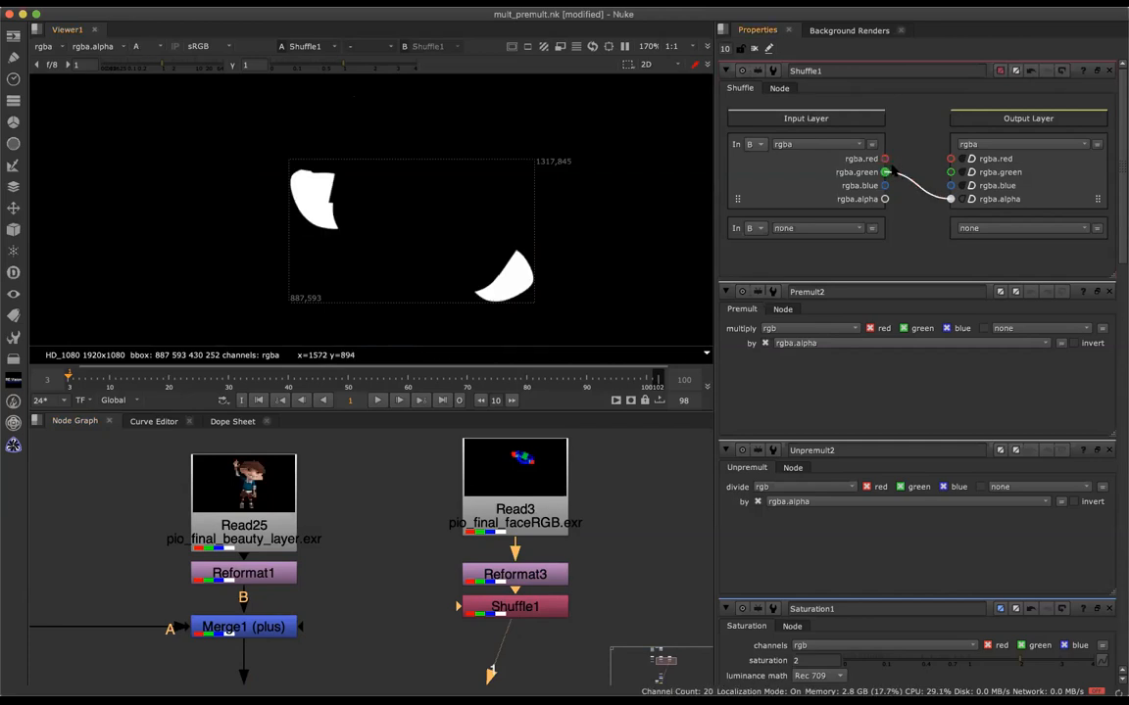
Try rgba.green, rgba.blue and rgba.alpha as Shuffle1's source for rgba.alpha, and return to rgba.red
left_click(885, 172)
left_click(887, 185)
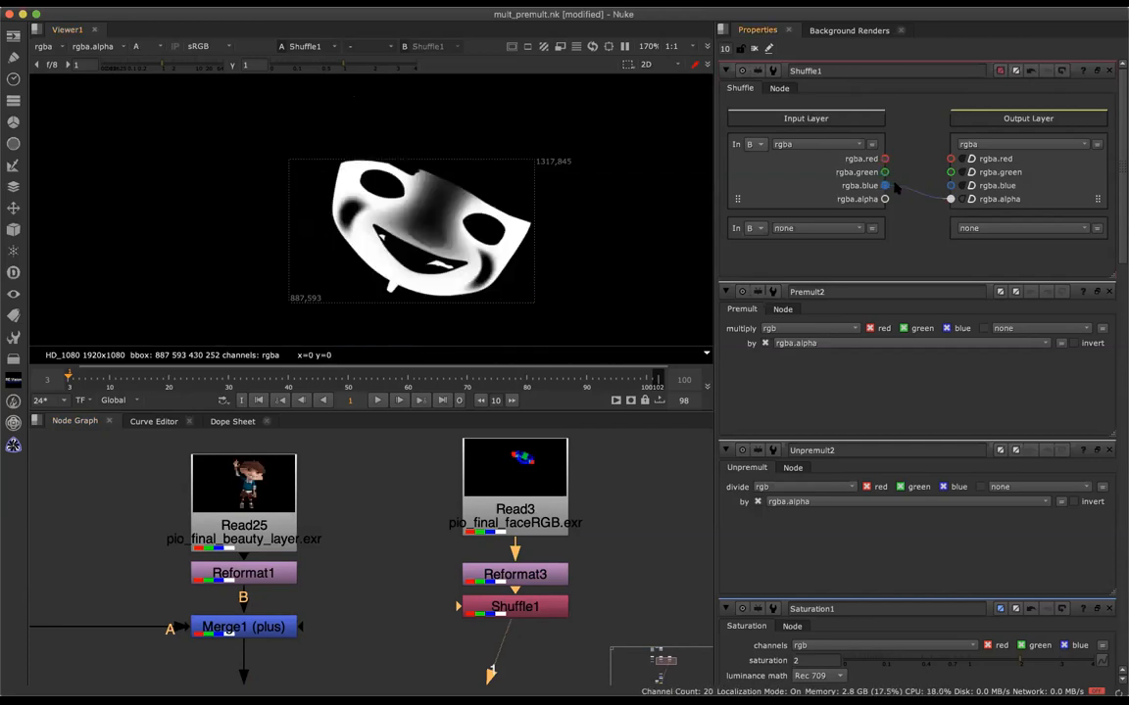
left_click(886, 199)
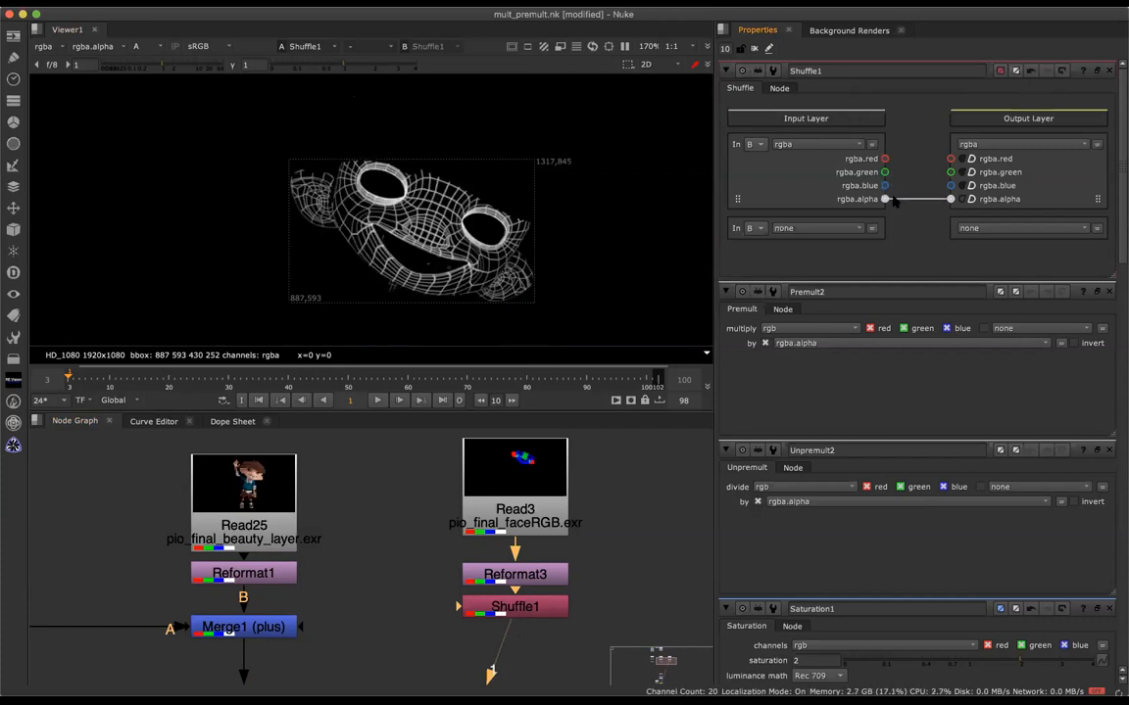
left_click(885, 159)
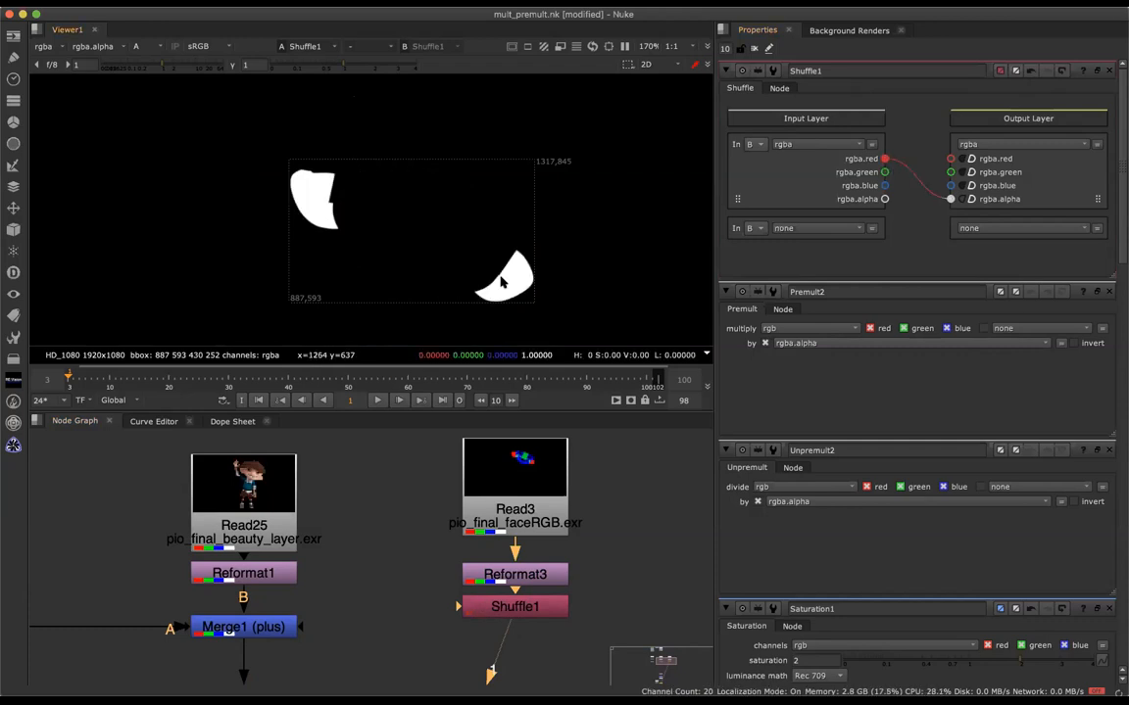
Move the Unpremult2 node up directly beneath Merge1 and view its output in RGB
left_click(245, 627)
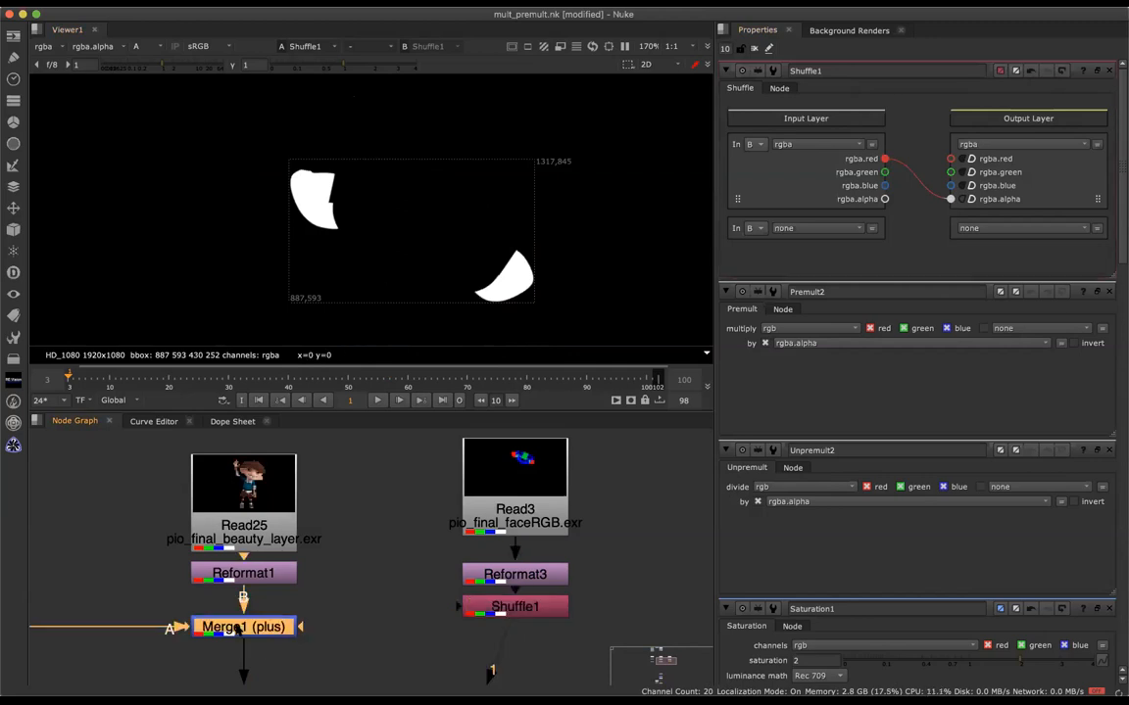
key("1")
middle_click_drag(338, 631, 342, 496)
scroll(342, 496, "down", 10)
scroll(341, 496, "up", 10)
scroll(340, 496, "down", 6)
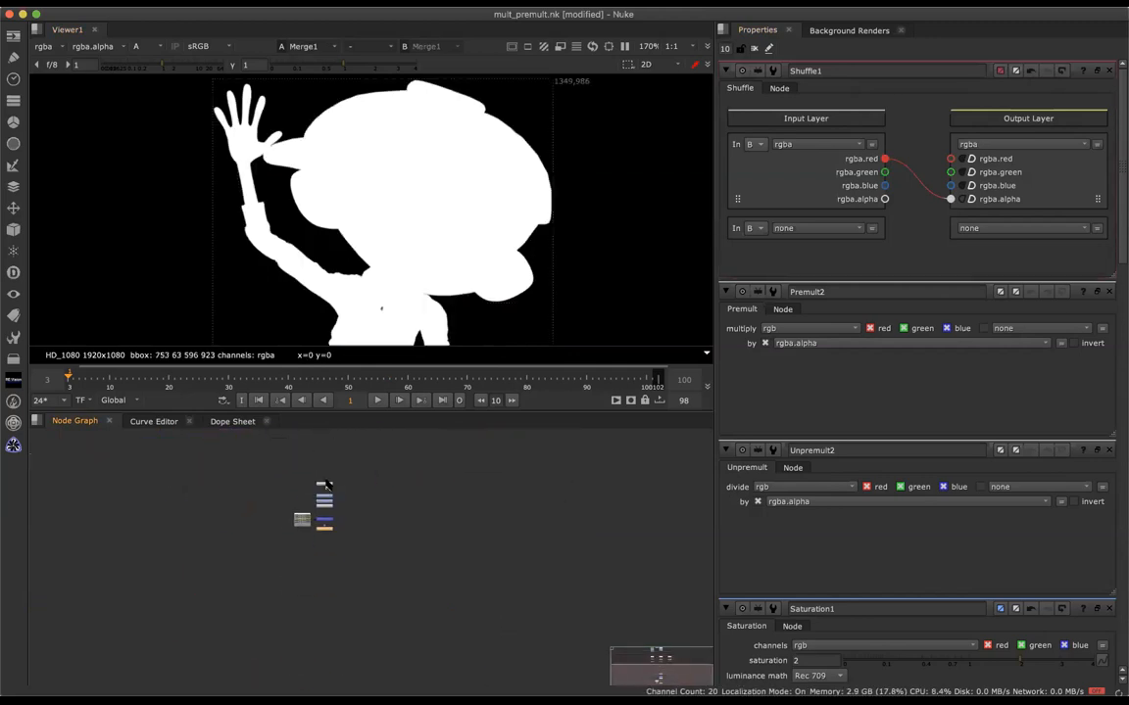
scroll(377, 448, "down", 6)
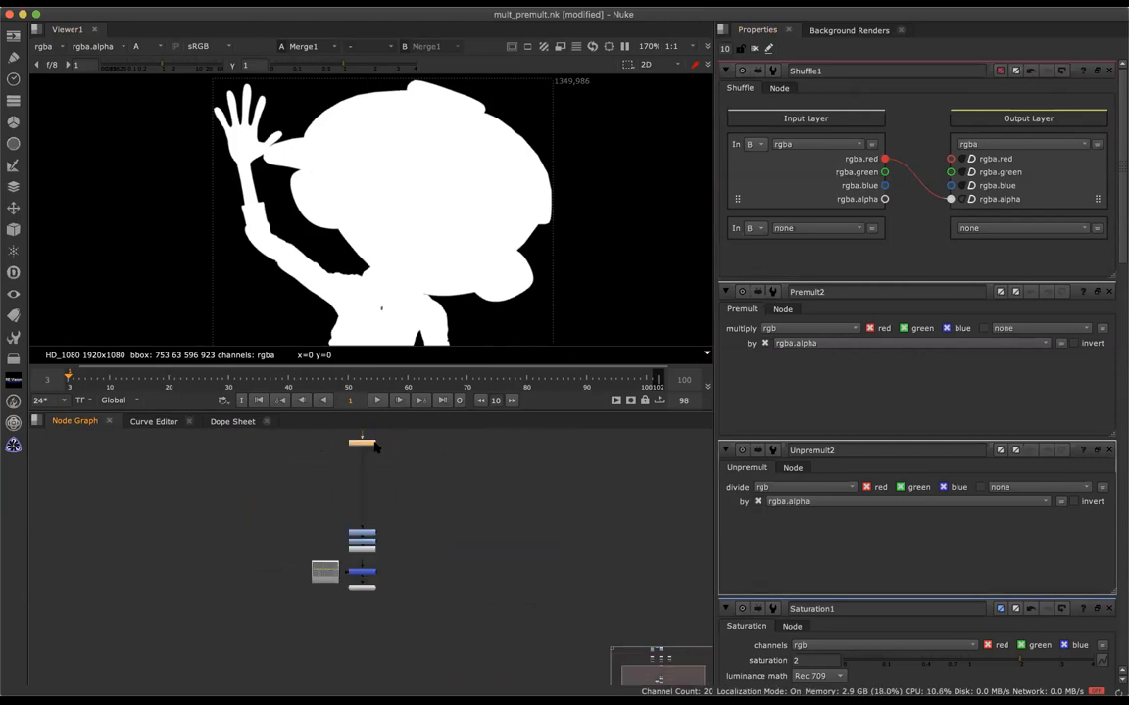
middle_click_drag(413, 466, 368, 610)
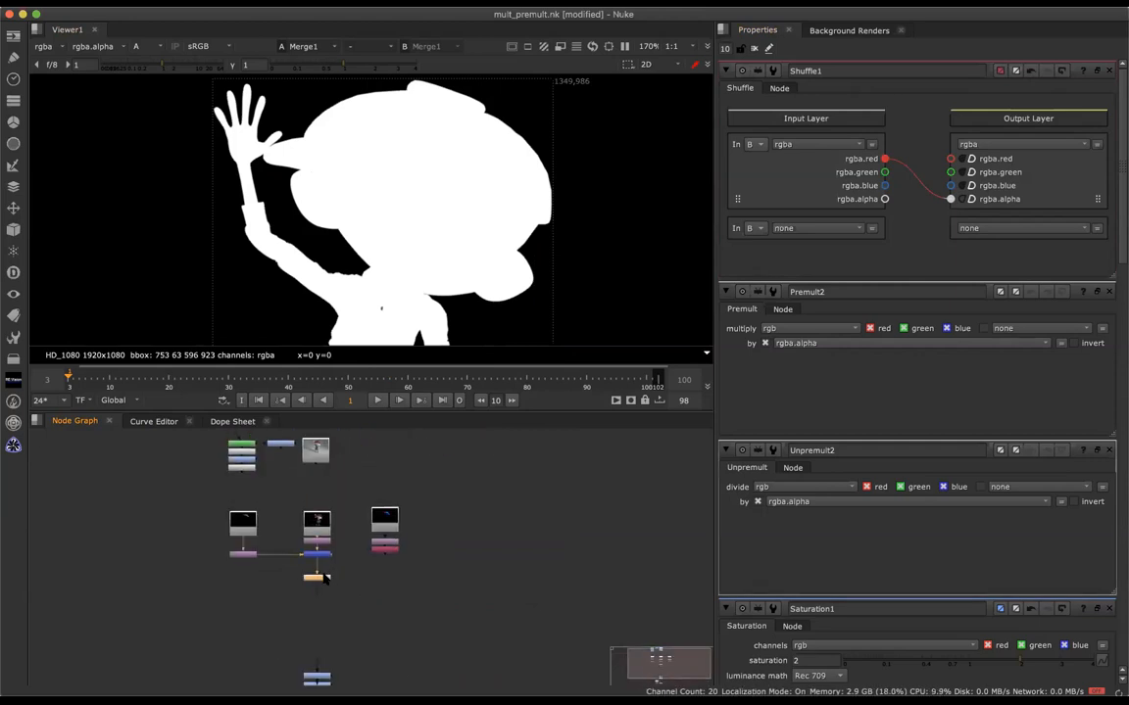
key("1")
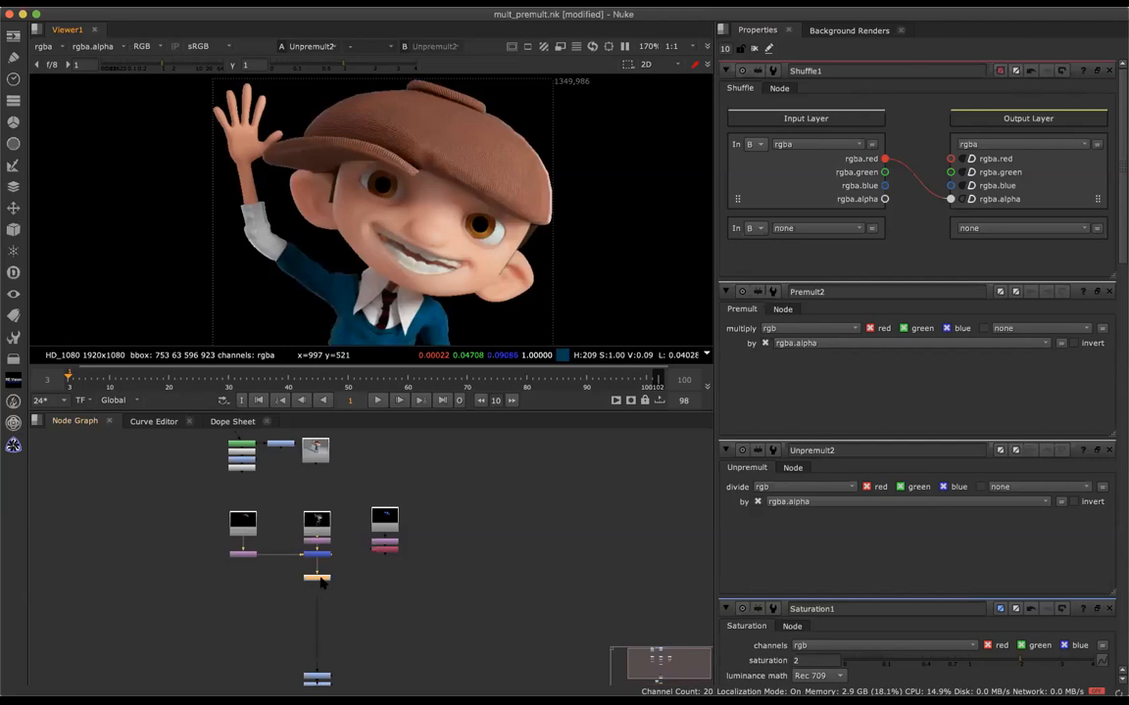
Add a Grade node beneath Unpremult2 and connect its mask input to Shuffle1
key("Tab")
type("gra")
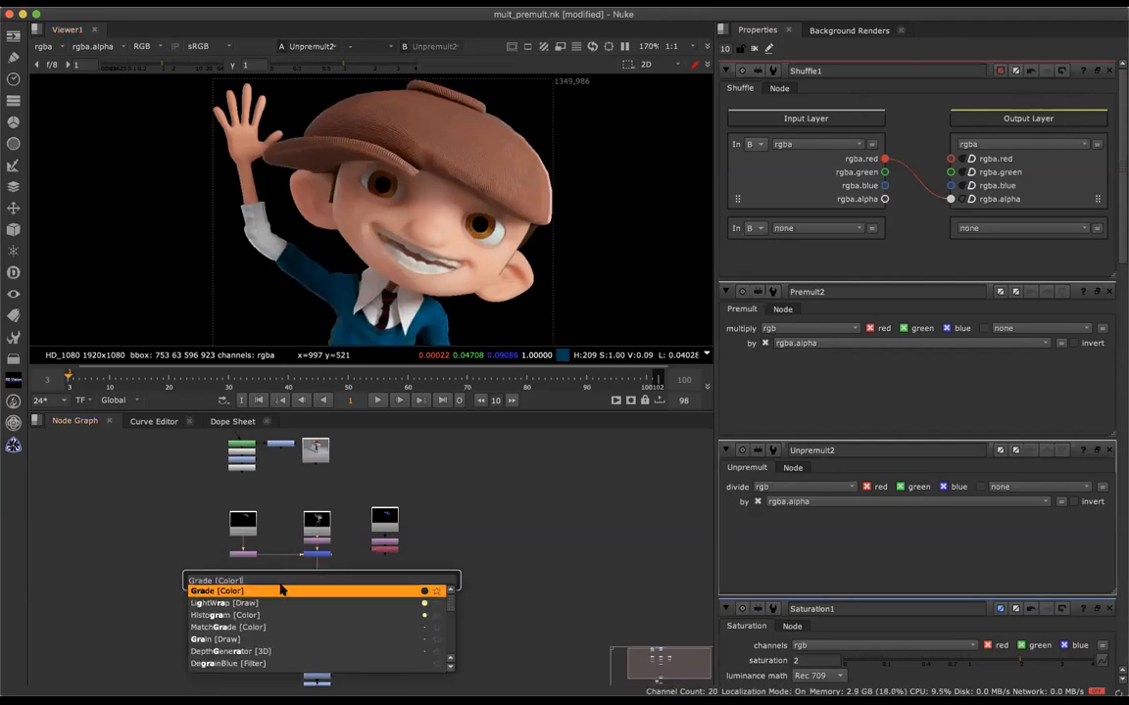
left_click(282, 589)
left_click_drag(377, 566, 382, 545)
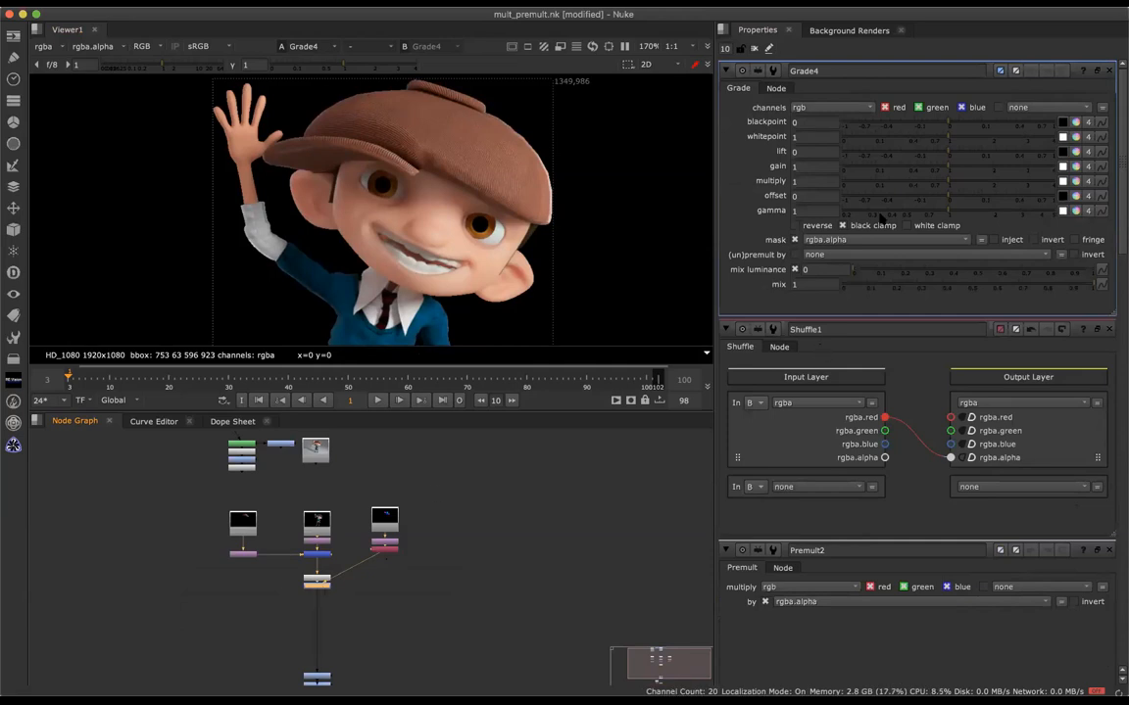
Tint Grade4's gain a warm red with a saturation of about 0.35 and raise its brightness value to about 1.75
left_click(1075, 166)
mouse_move(910, 361)
left_mouse_down()
mouse_move(936, 329)
mouse_move(951, 351)
mouse_move(923, 367)
mouse_move(928, 358)
left_mouse_up()
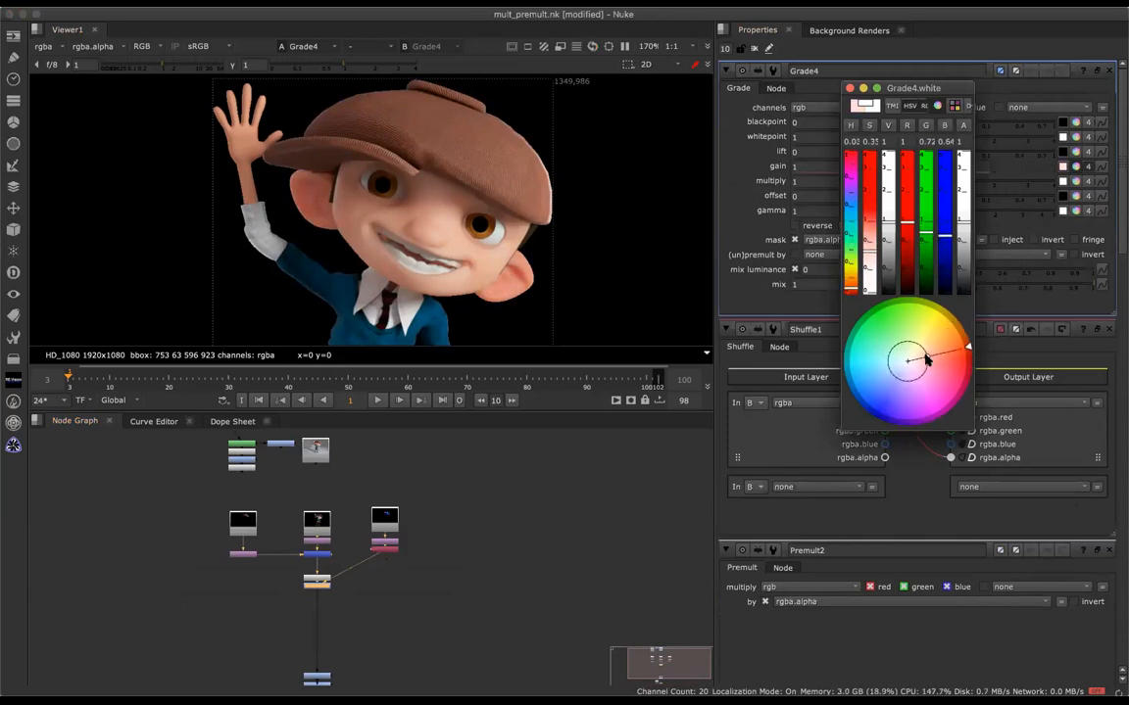
left_click_drag(889, 220, 888, 192)
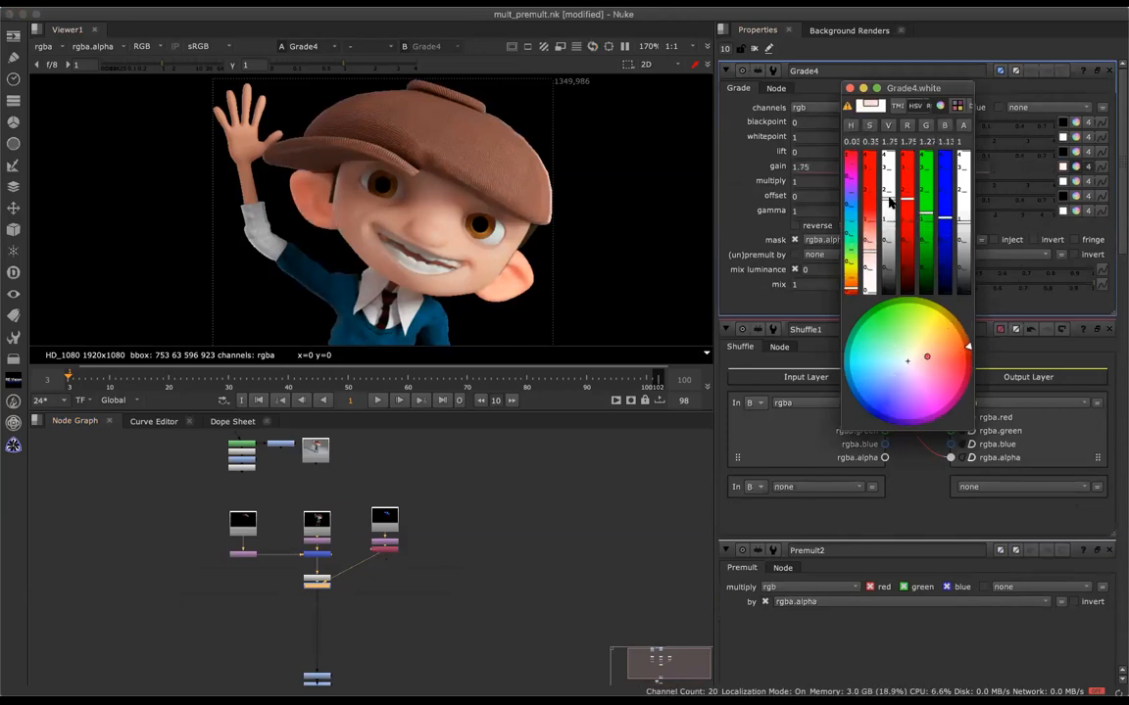